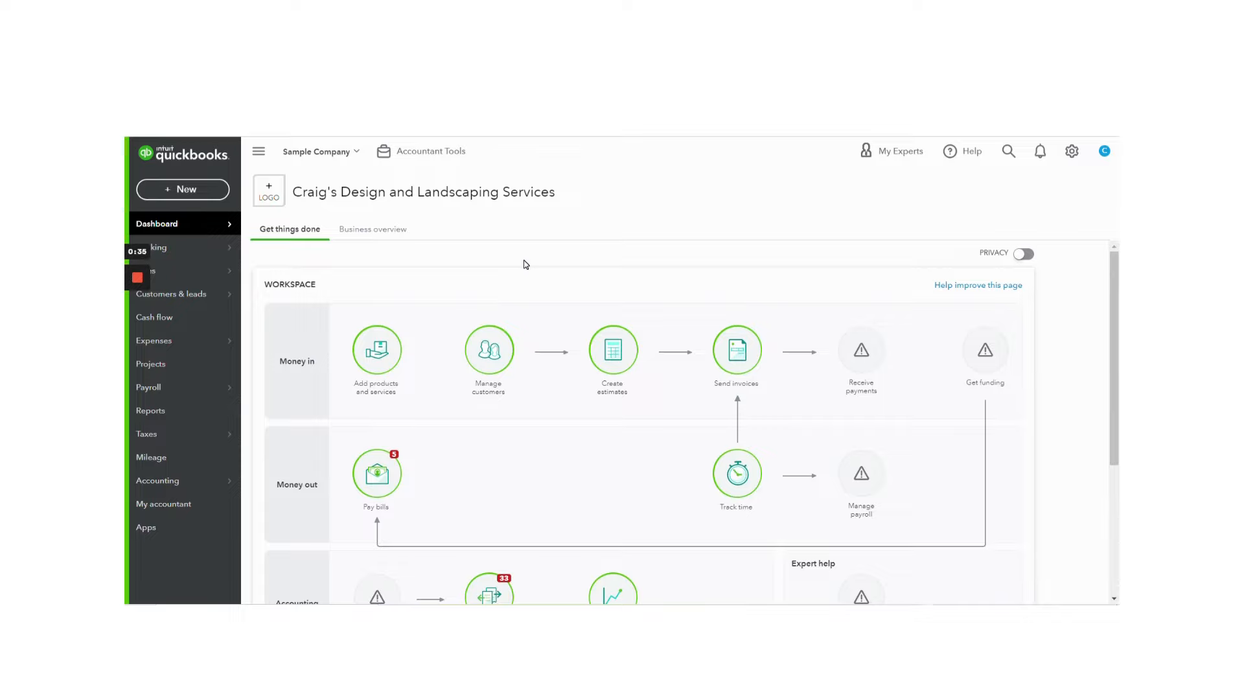
Step: Open the Banking page and look over the Checking account's transactions for review
{"action": "left_click", "coordinate": [166, 250]}
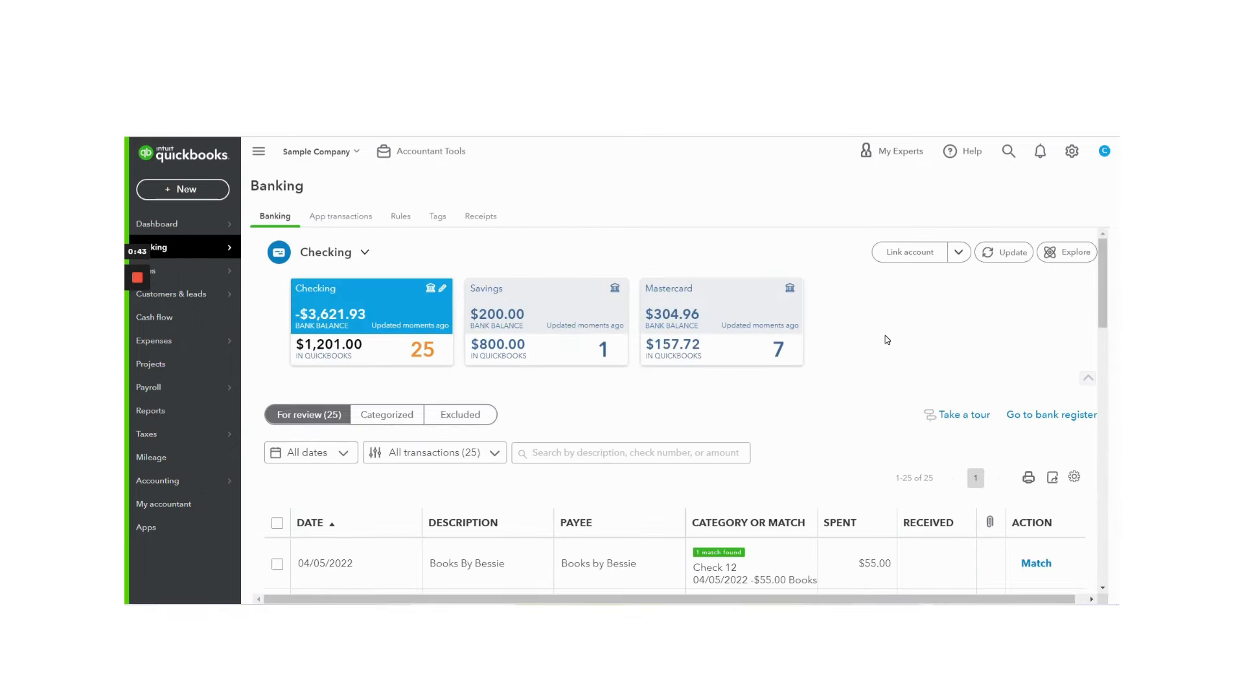
{"action": "scroll", "coordinate": [887, 339], "scroll_direction": "down", "scroll_amount": 1}
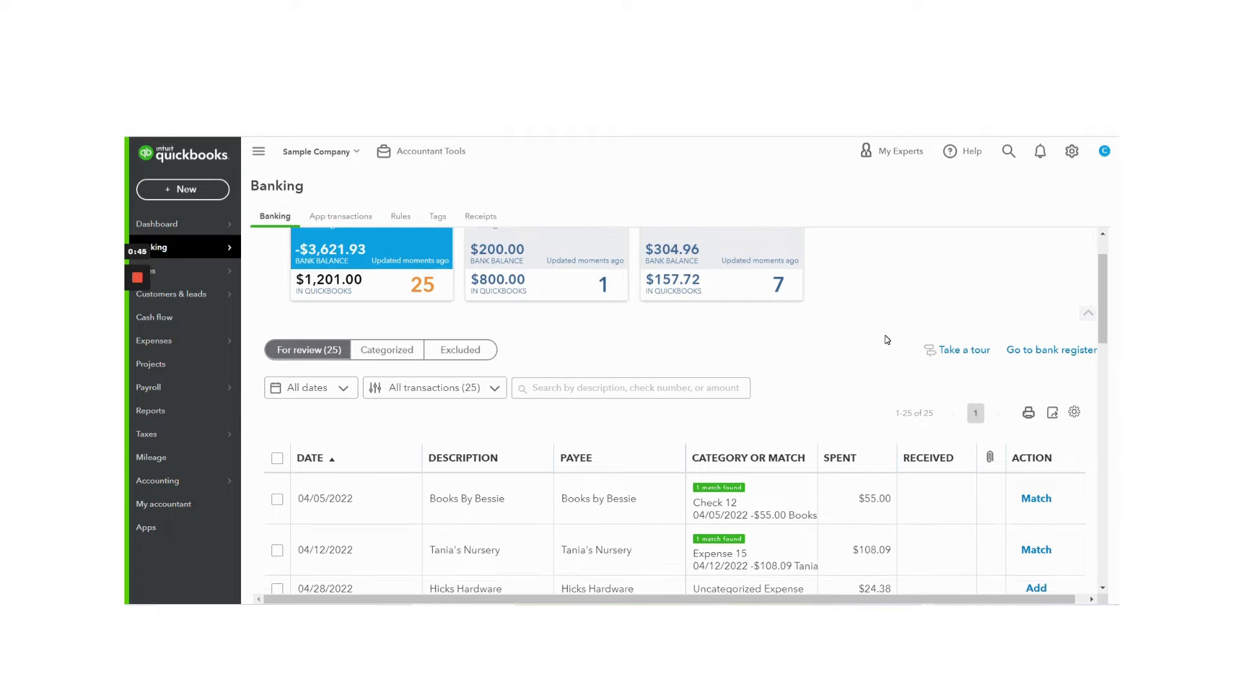
{"action": "scroll", "coordinate": [886, 340], "scroll_direction": "up", "scroll_amount": 1}
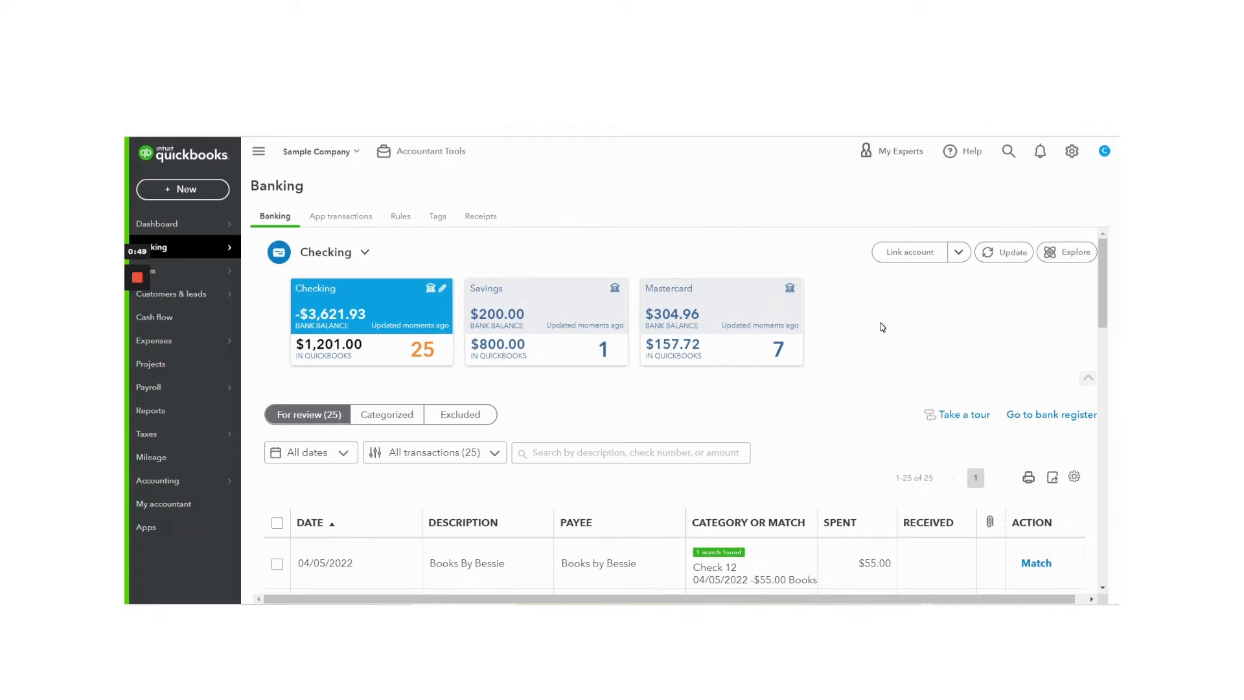
Step: Try to link a Chase Bank account, and go back to the Banking page
{"action": "left_click", "coordinate": [905, 254]}
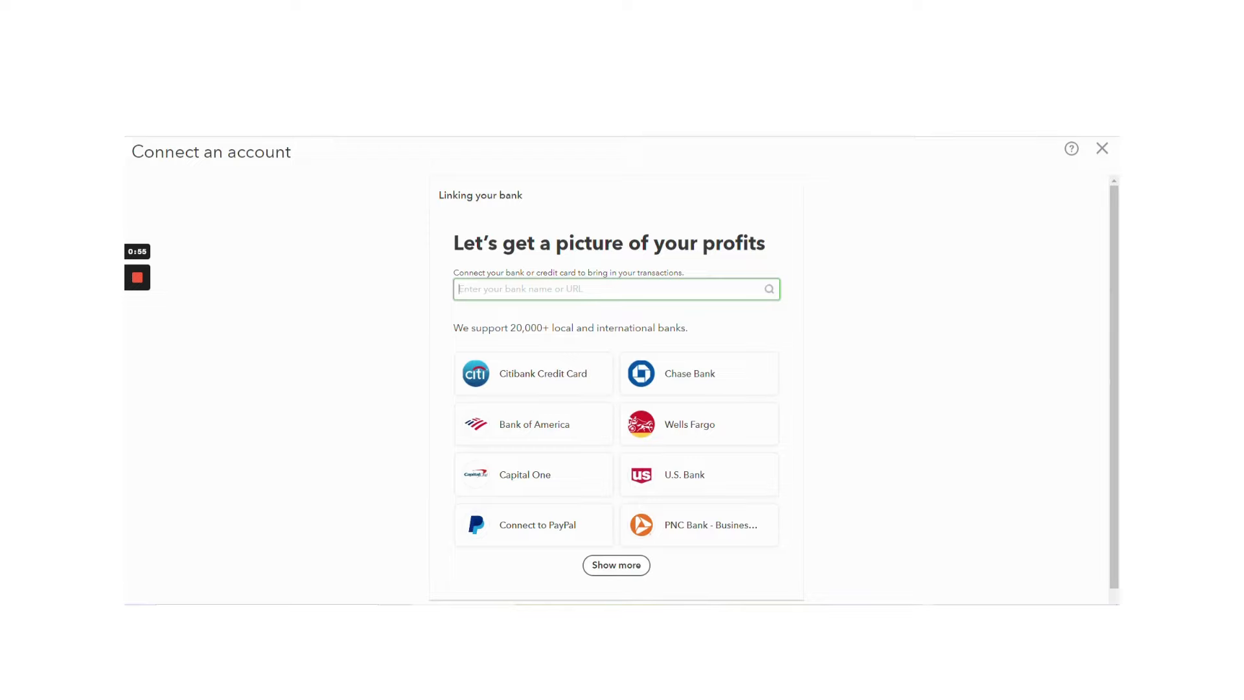
{"action": "left_click", "coordinate": [683, 381]}
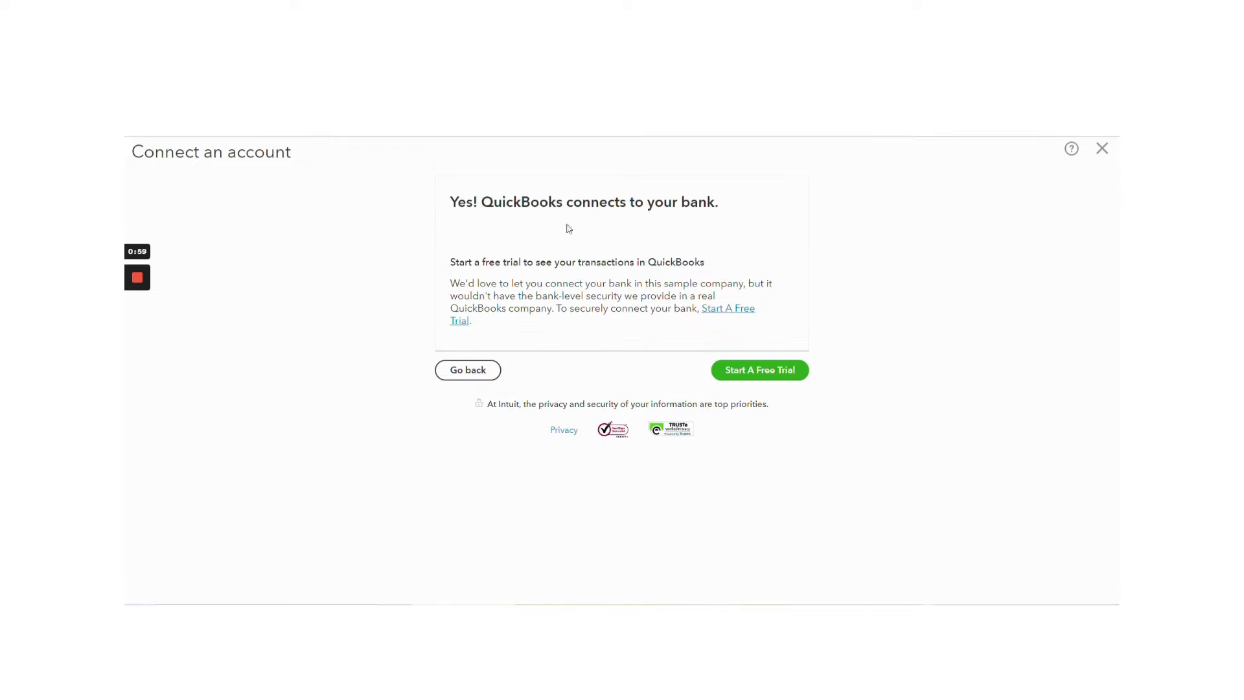
{"action": "left_click", "coordinate": [455, 373]}
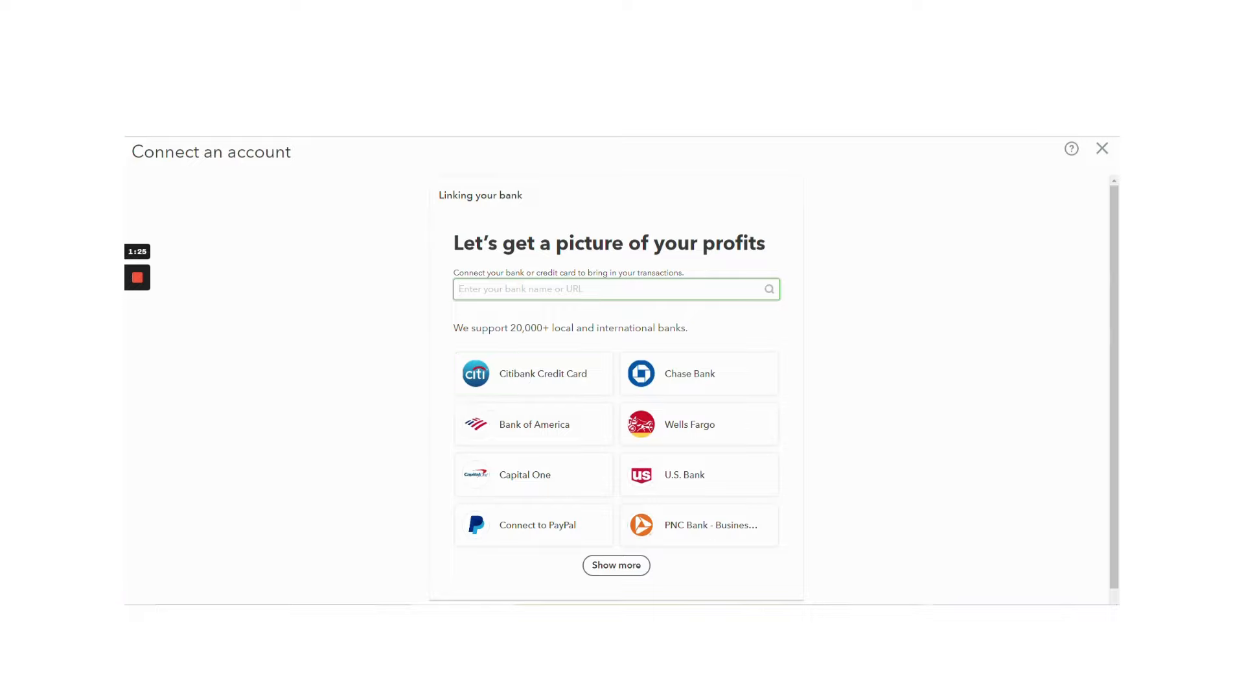
{"action": "key", "text": "alt+Left"}
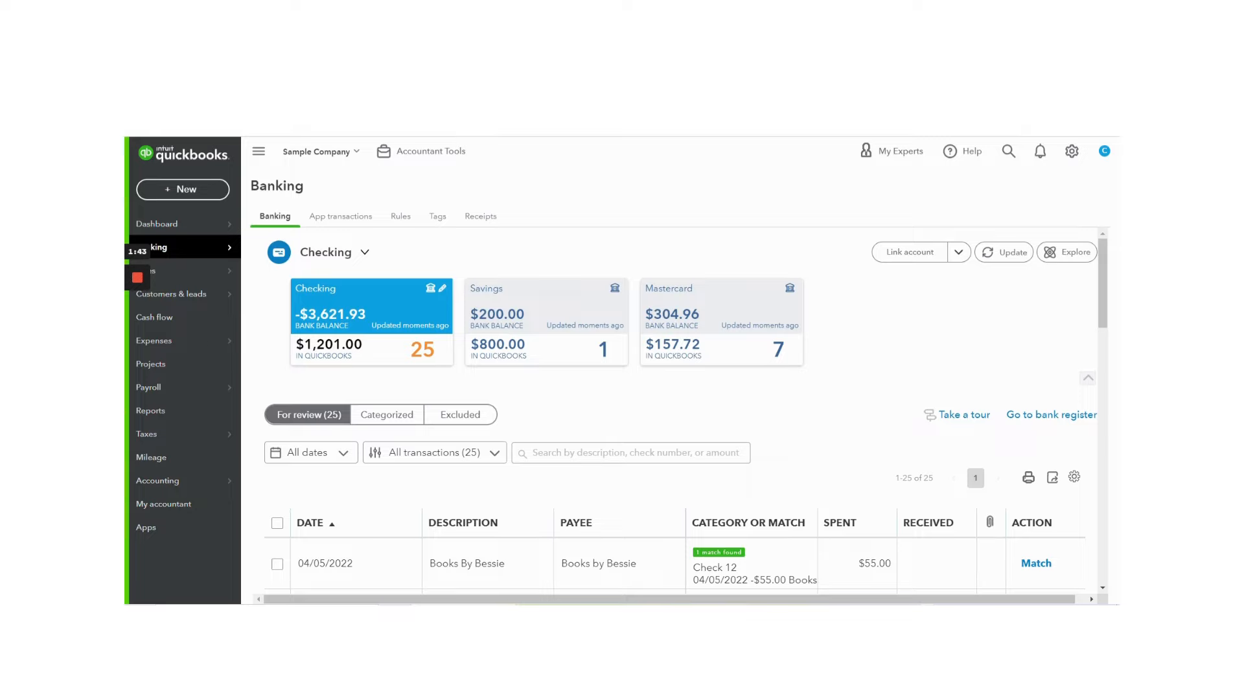
Step: Examine the Checking account's balances and its For review list, including the suggested categories and matches
{"action": "scroll", "coordinate": [367, 286], "scroll_direction": "down", "scroll_amount": 1}
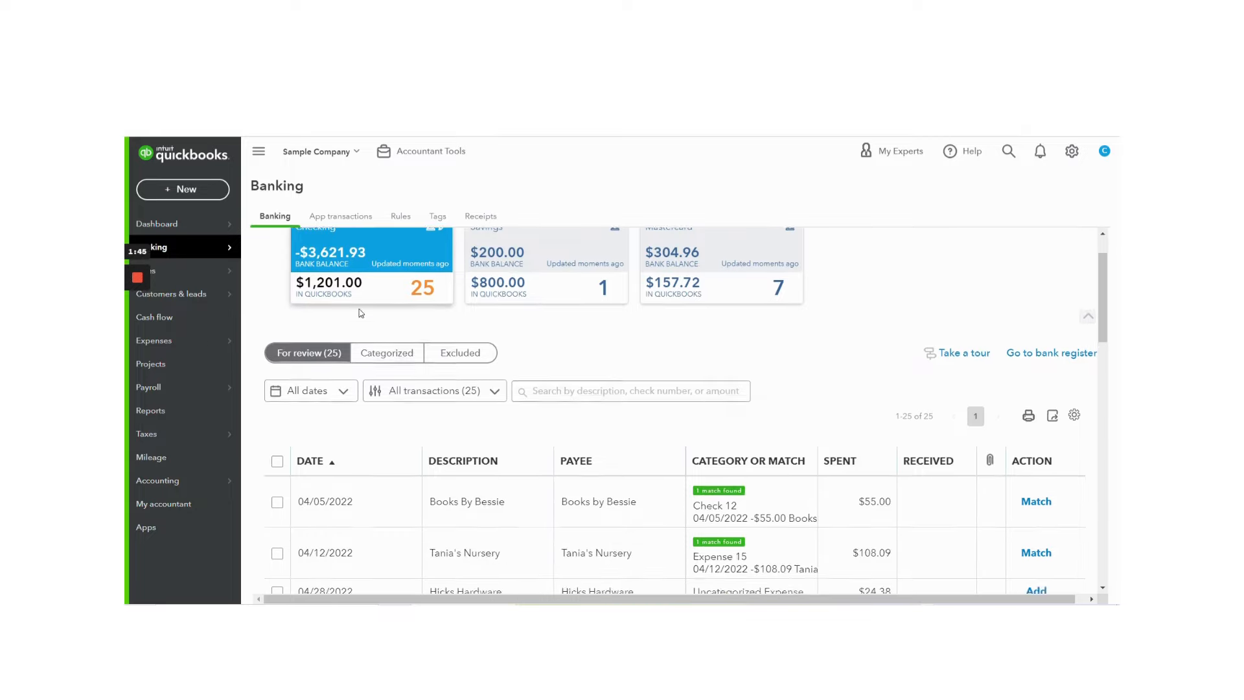
{"action": "scroll", "coordinate": [361, 312], "scroll_direction": "up", "scroll_amount": 1}
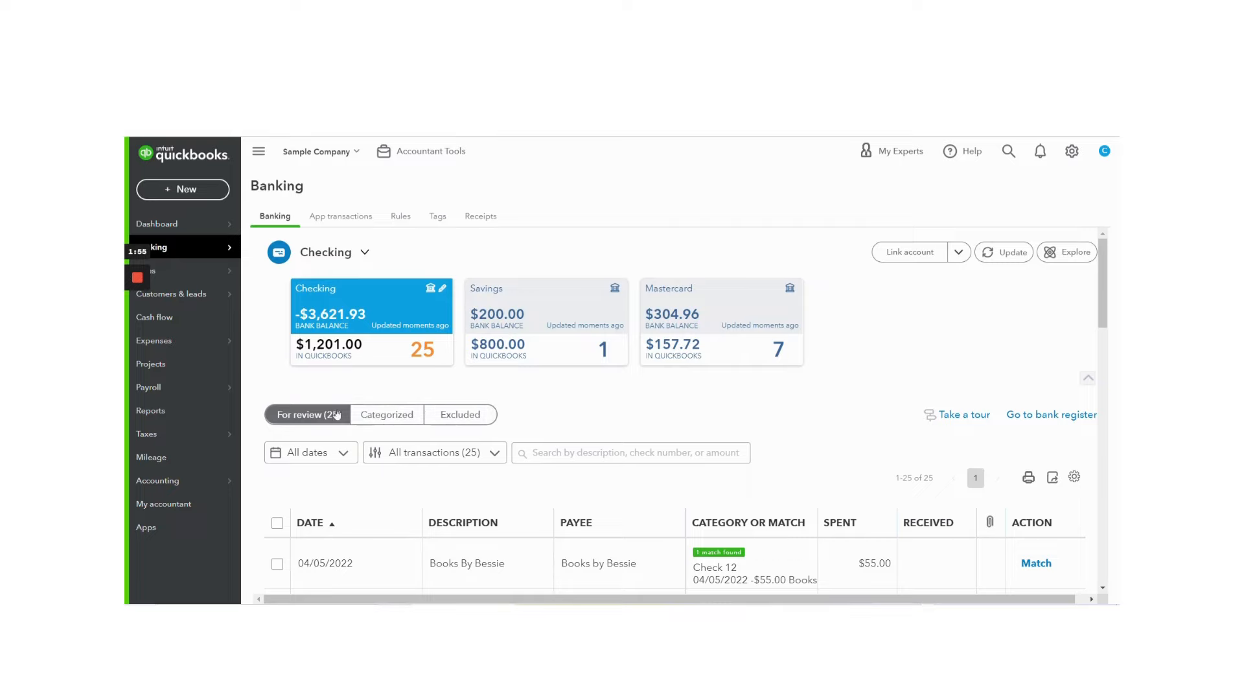
{"action": "scroll", "coordinate": [329, 420], "scroll_direction": "down", "scroll_amount": 1}
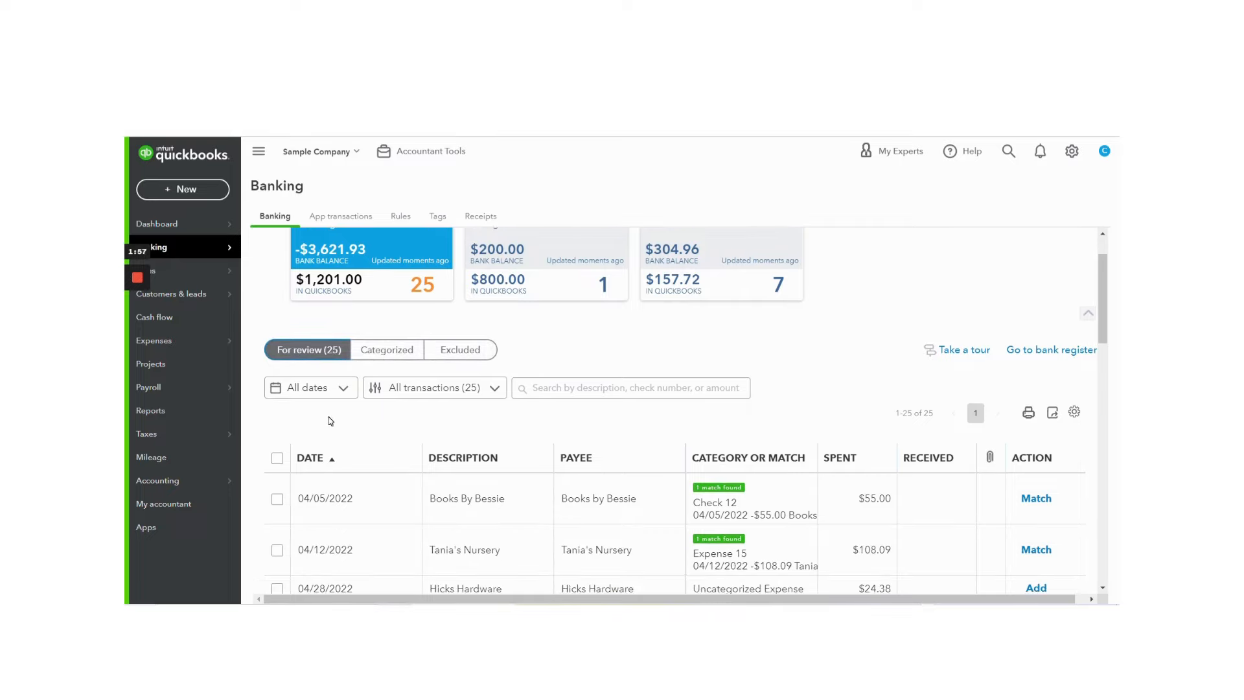
{"action": "scroll", "coordinate": [688, 428], "scroll_direction": "down", "scroll_amount": 2}
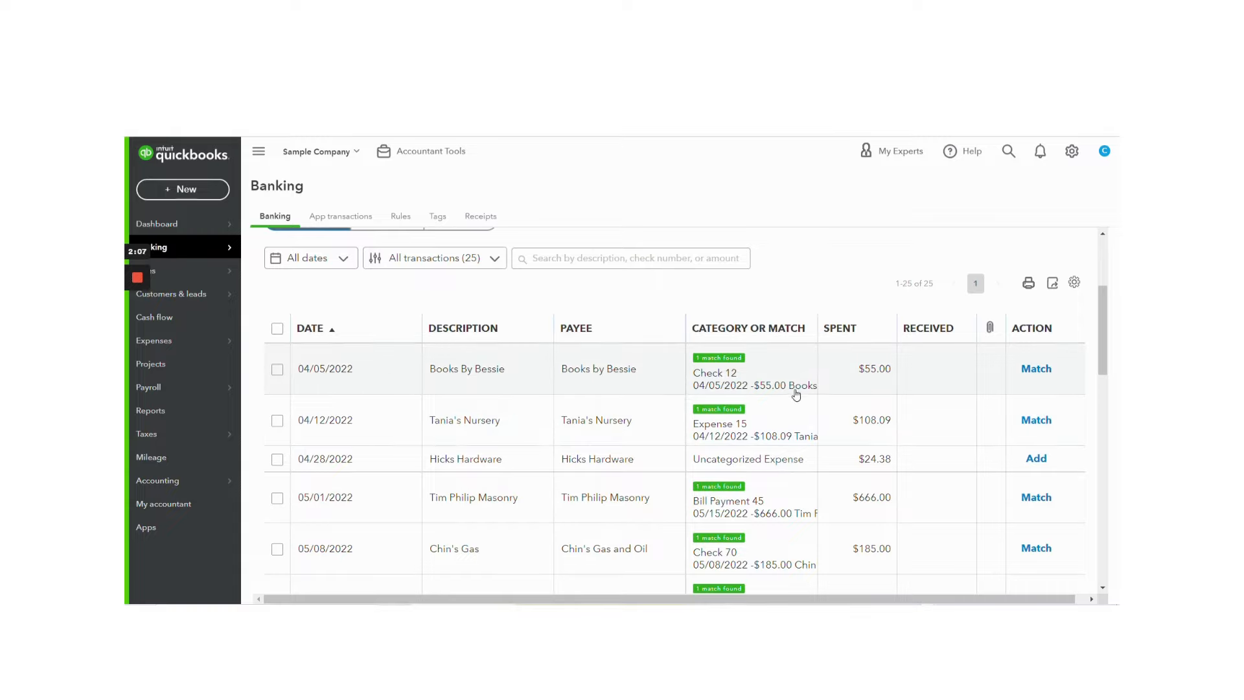
{"action": "scroll", "coordinate": [678, 407], "scroll_direction": "up", "scroll_amount": 3}
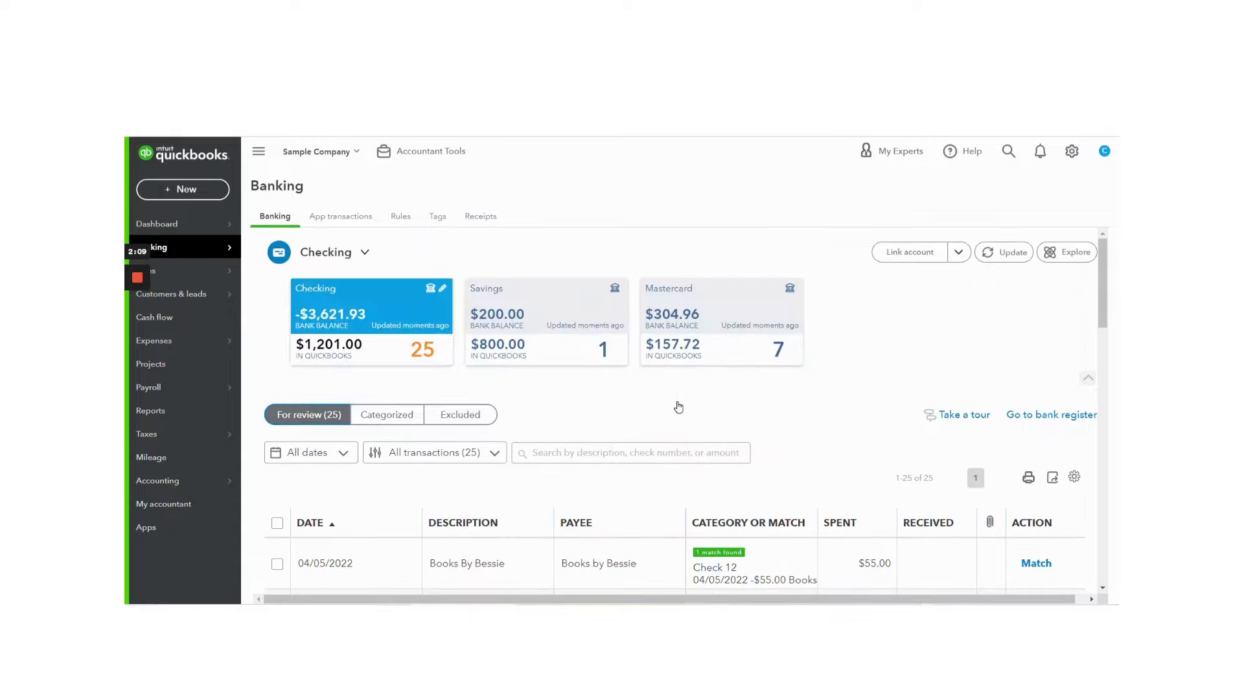
{"action": "scroll", "coordinate": [679, 406], "scroll_direction": "down", "scroll_amount": 3}
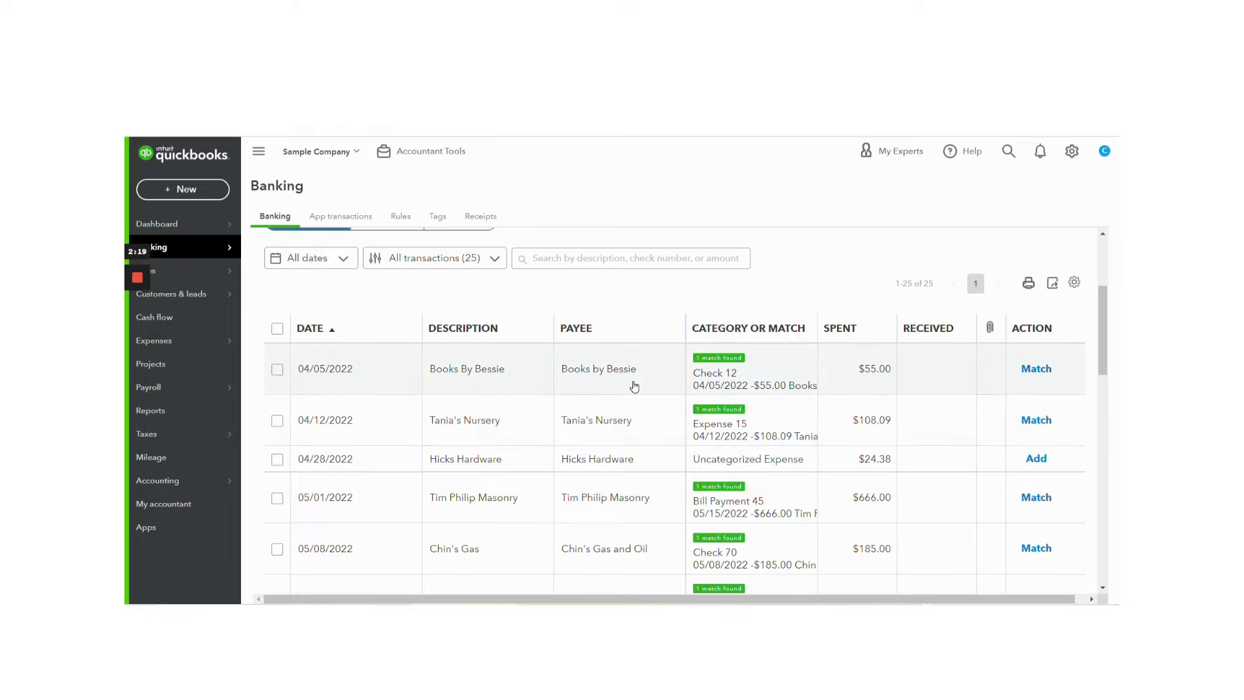
{"action": "scroll", "coordinate": [634, 387], "scroll_direction": "up", "scroll_amount": 2}
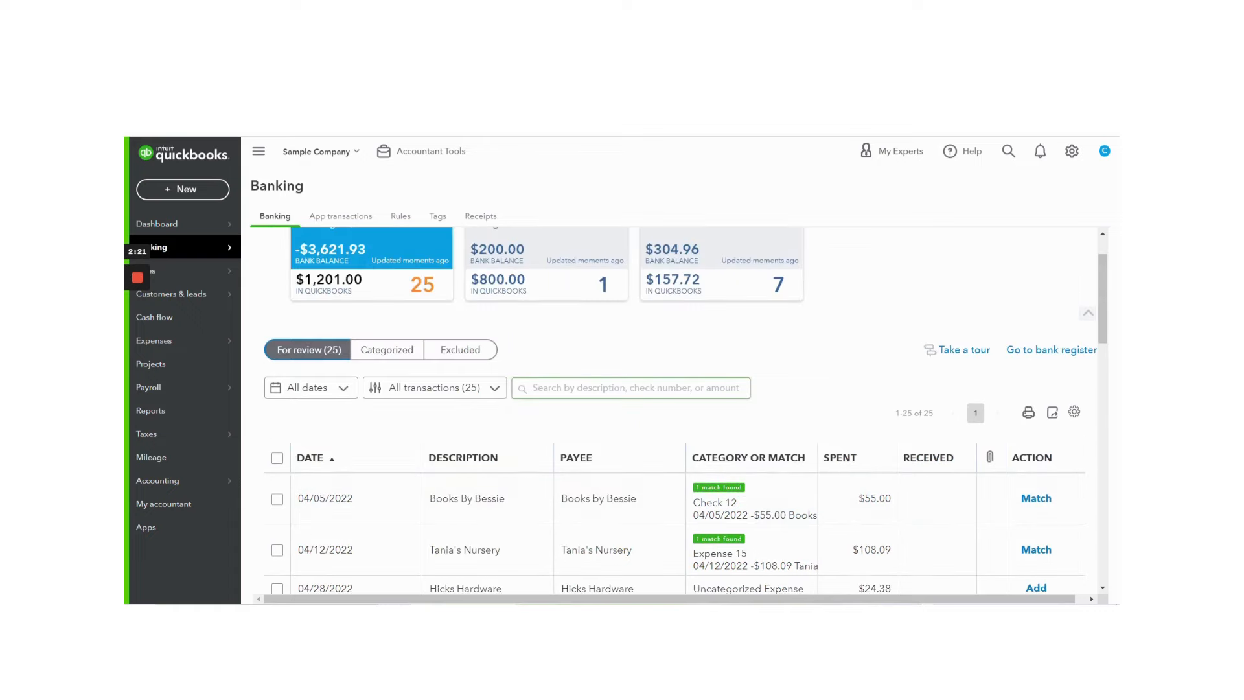
{"action": "scroll", "coordinate": [634, 387], "scroll_direction": "down", "scroll_amount": 1}
{"action": "scroll", "coordinate": [634, 387], "scroll_direction": "down", "scroll_amount": 1}
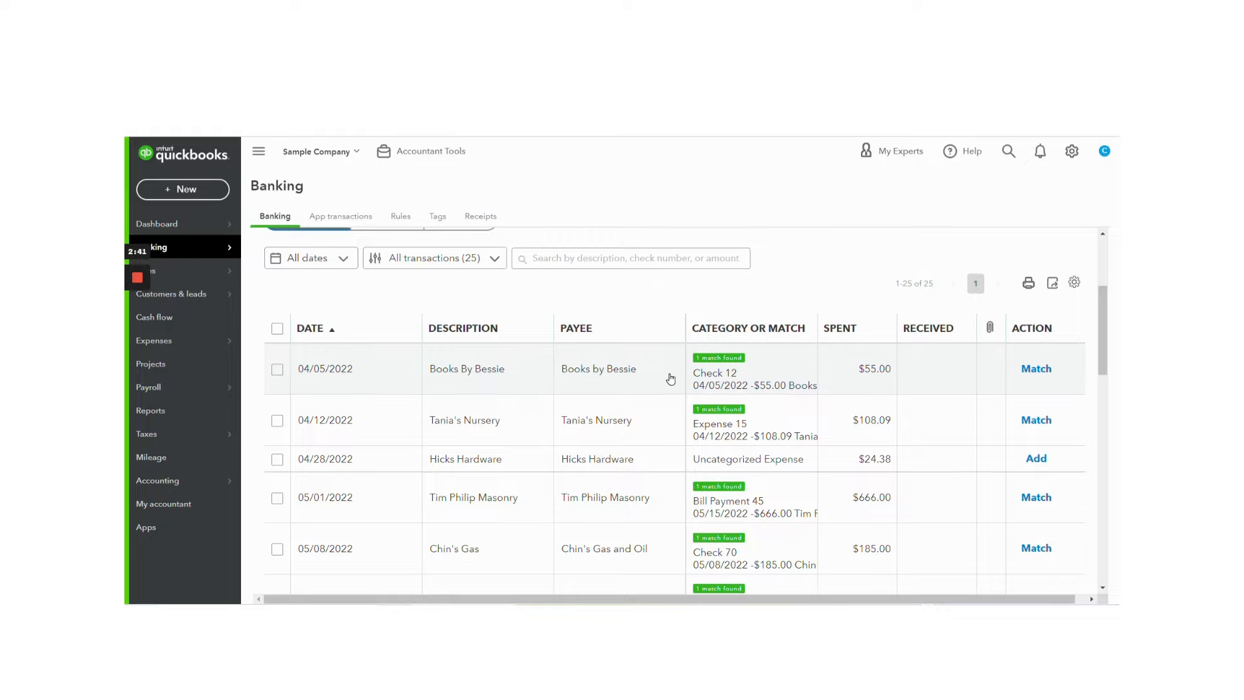
Step: Expand the 04/05/2022 Books By Bessie transaction and inspect its suggested matching record, Check 12
{"action": "left_click", "coordinate": [669, 378]}
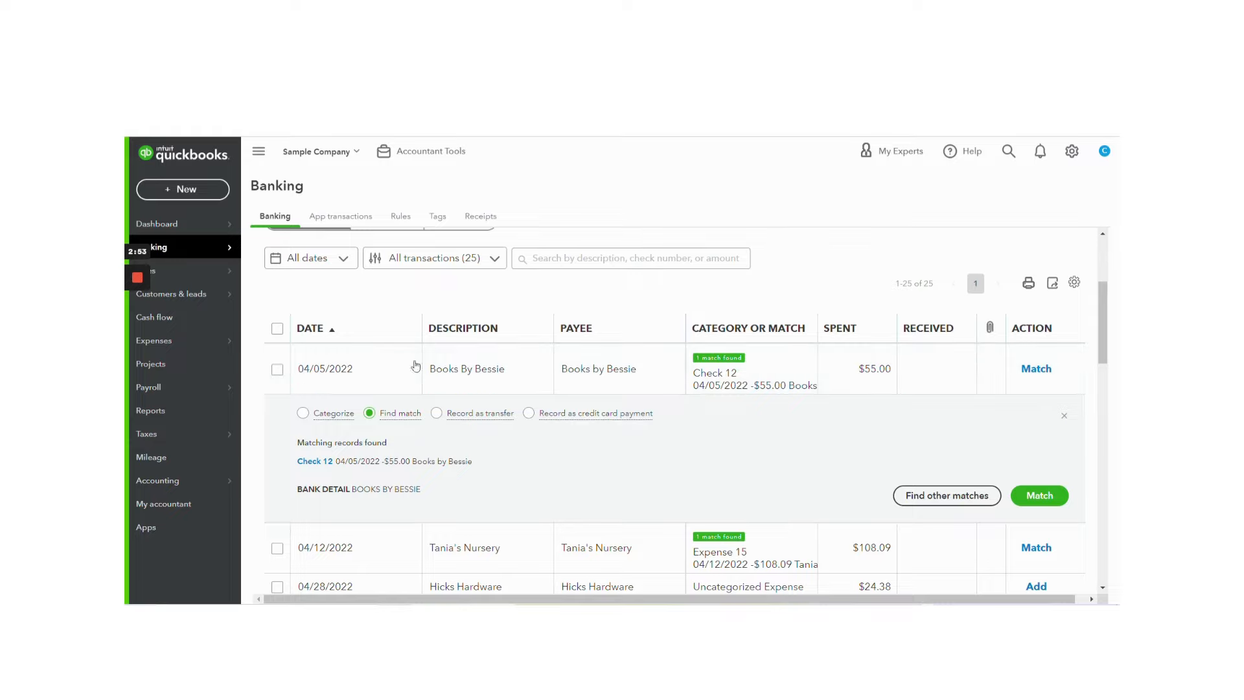
{"action": "left_click", "coordinate": [315, 462]}
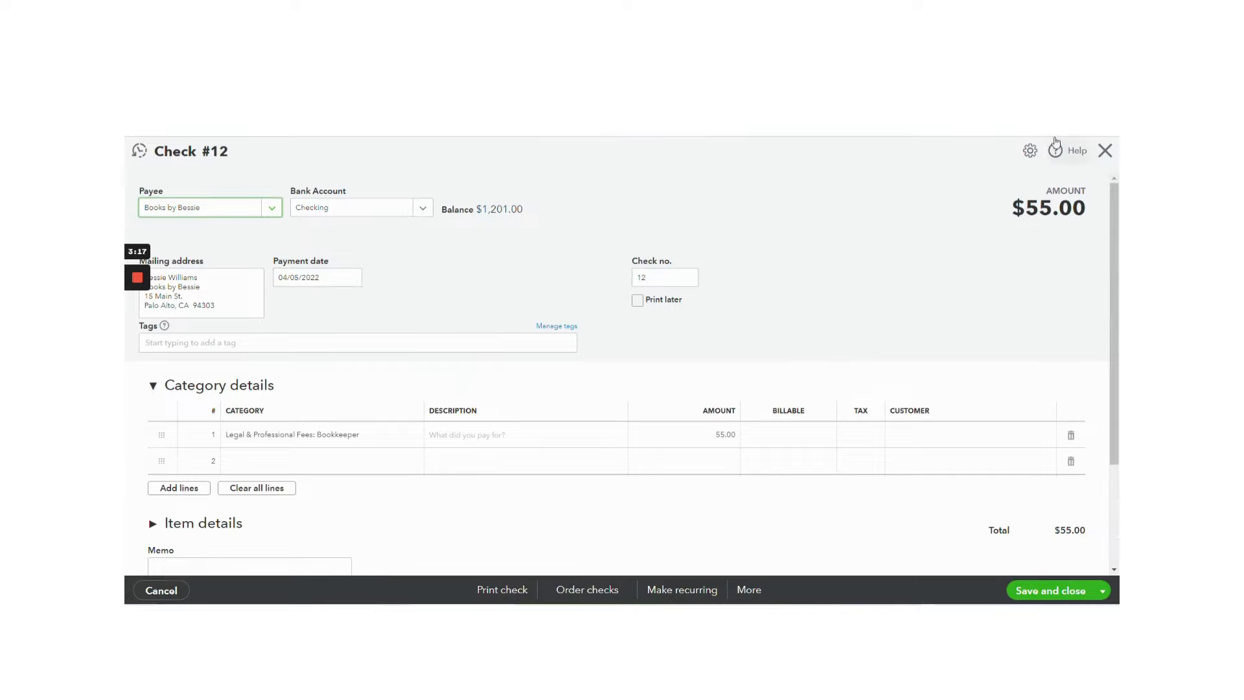
{"action": "left_click", "coordinate": [1105, 150]}
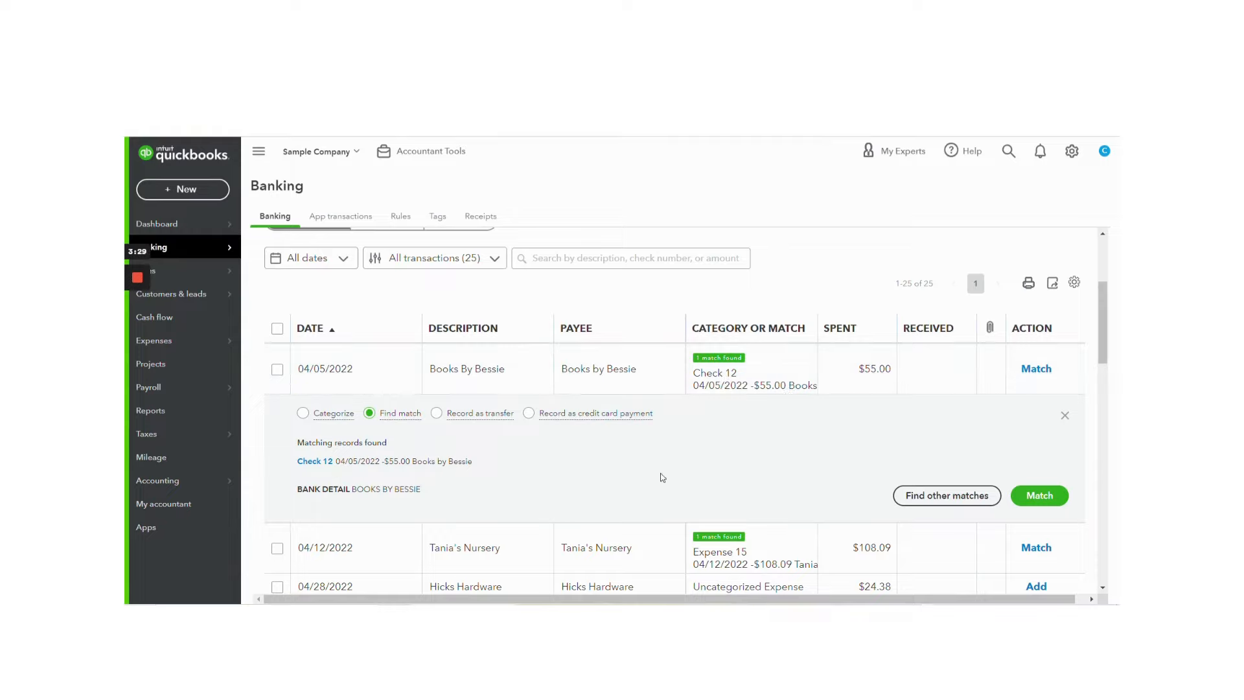
Step: Match the 04/05/2022 Books By Bessie transaction to Check 12 and the 04/12/2022 Tania's Nursery transaction to Expense 15
{"action": "left_click", "coordinate": [1043, 495]}
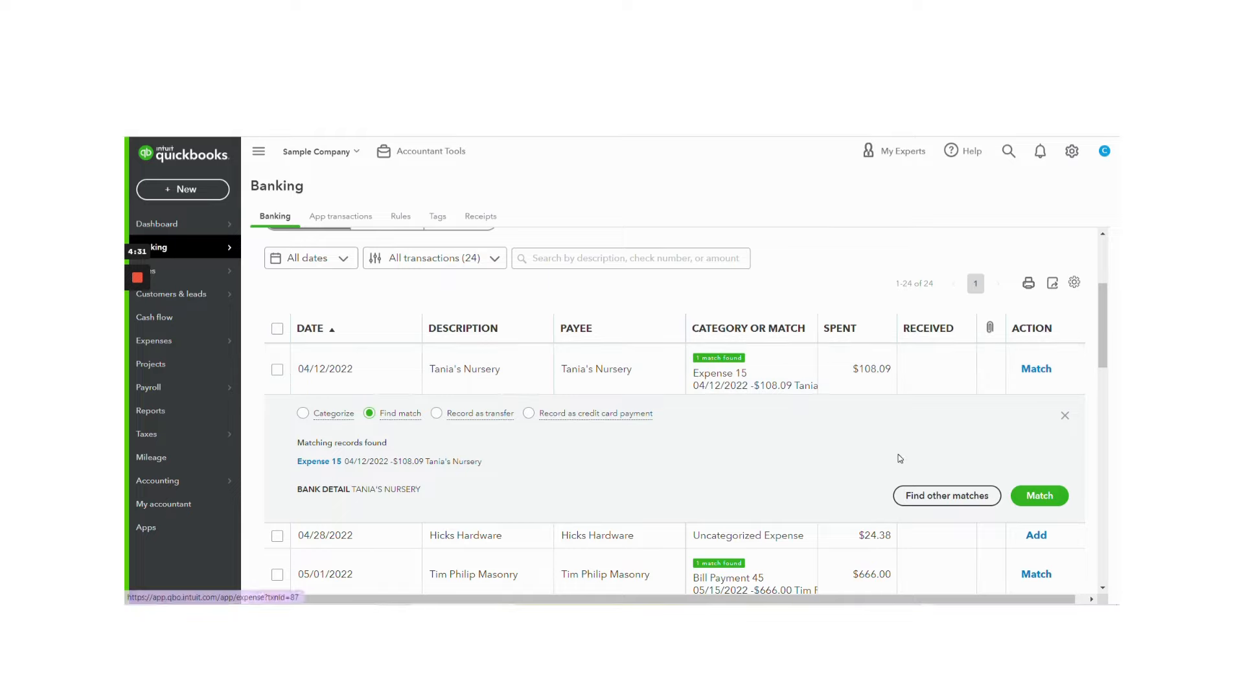
{"action": "left_click", "coordinate": [1030, 497]}
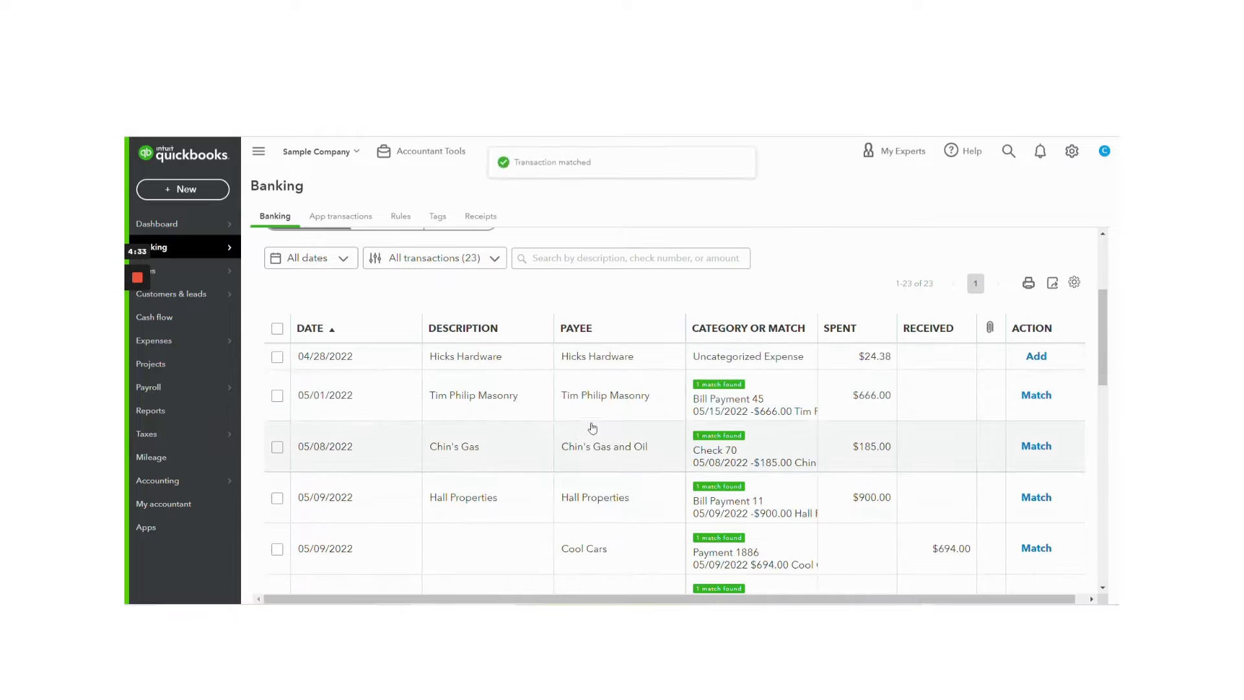
Step: Match the 05/14/2022 Books By Bessie transaction of $75.00 to Bill Payment 3
{"action": "scroll", "coordinate": [612, 423], "scroll_direction": "down", "scroll_amount": 2}
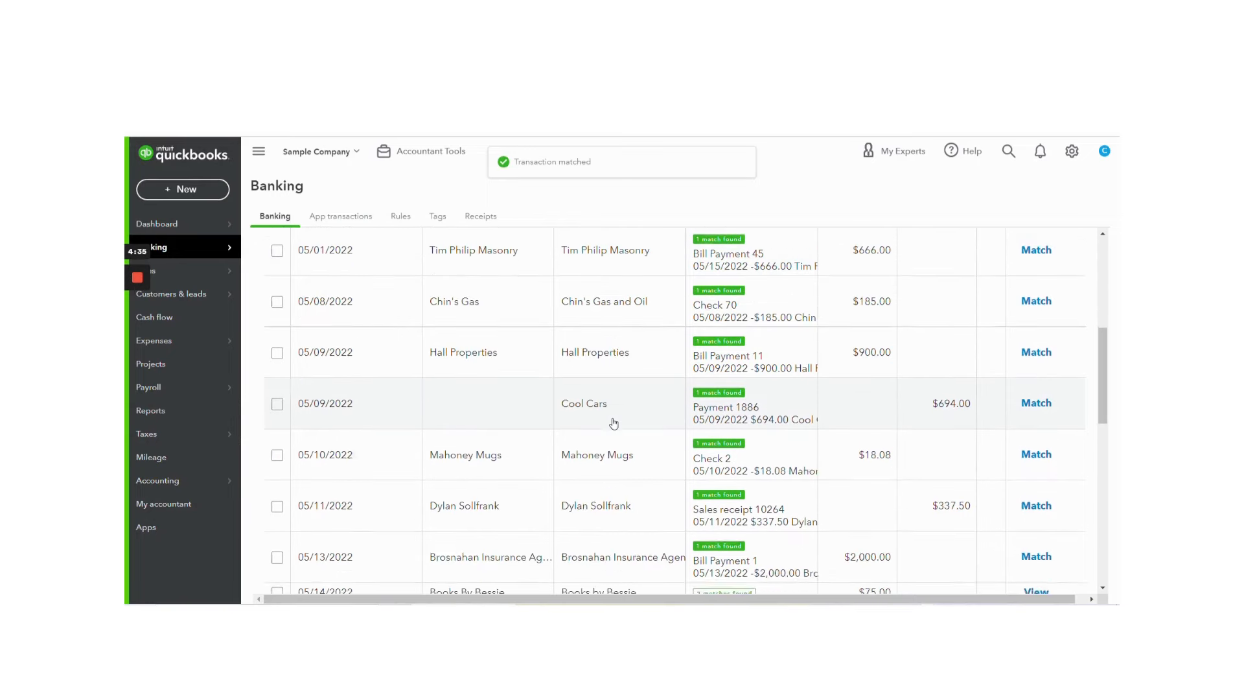
{"action": "scroll", "coordinate": [614, 423], "scroll_direction": "down", "scroll_amount": 3}
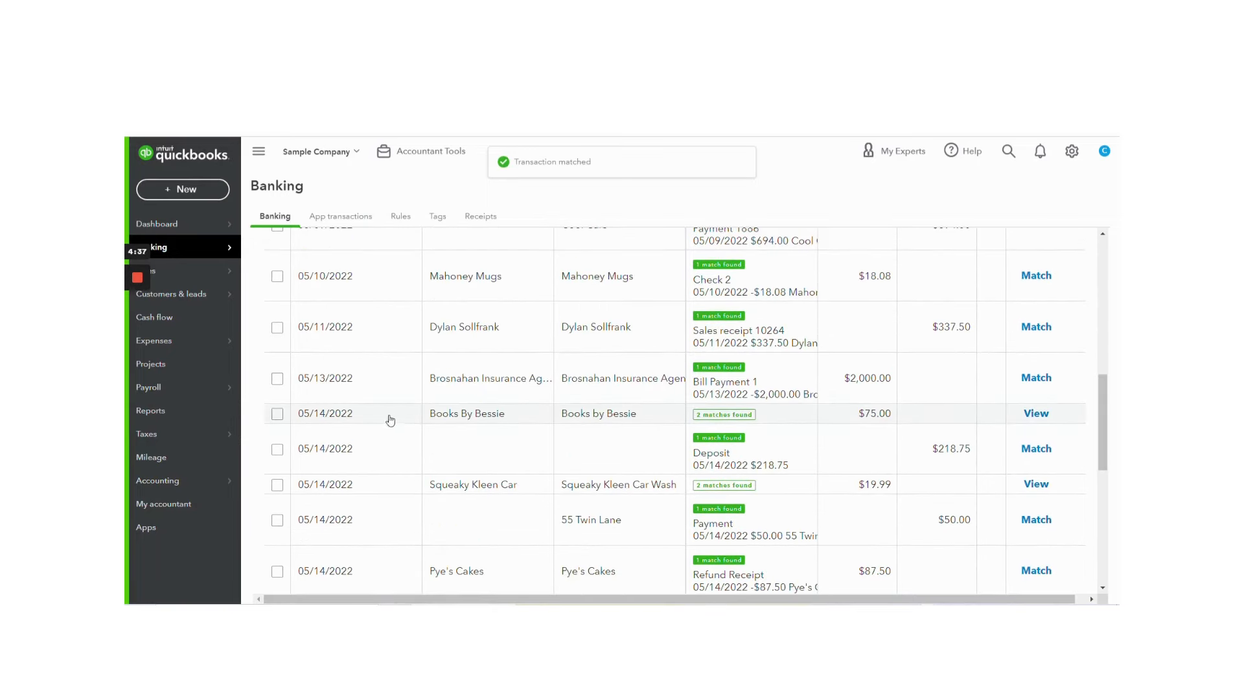
{"action": "left_click", "coordinate": [676, 416]}
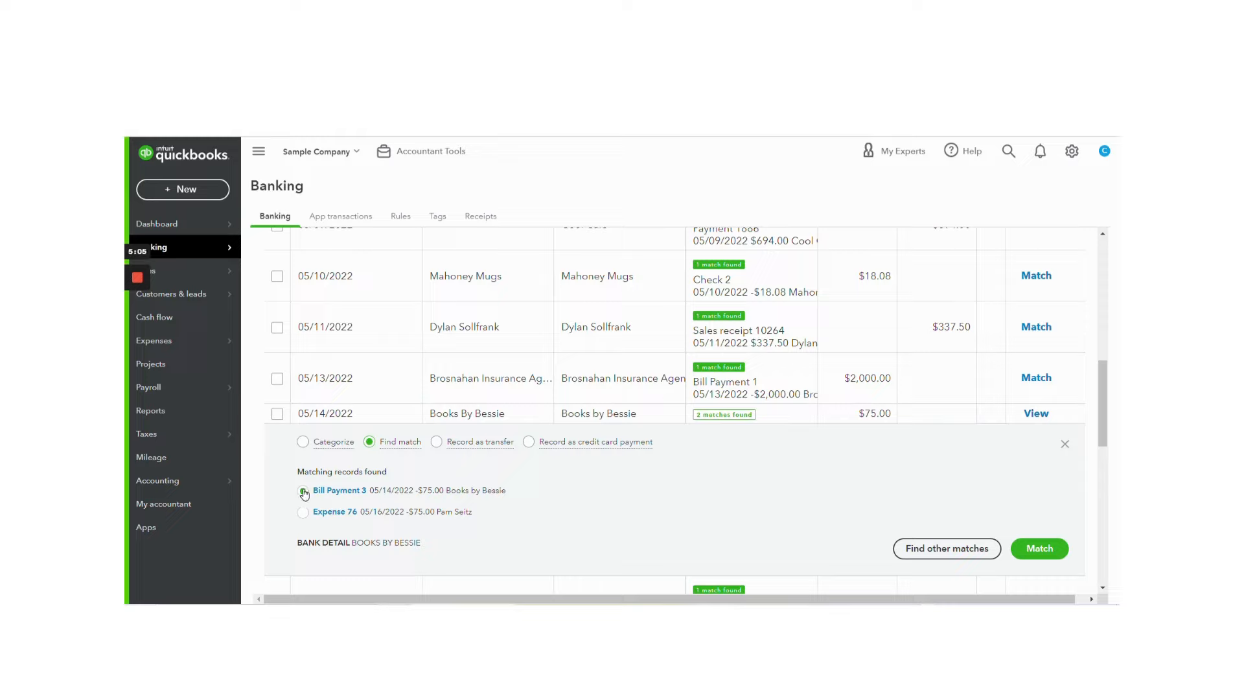
{"action": "left_click", "coordinate": [1039, 548]}
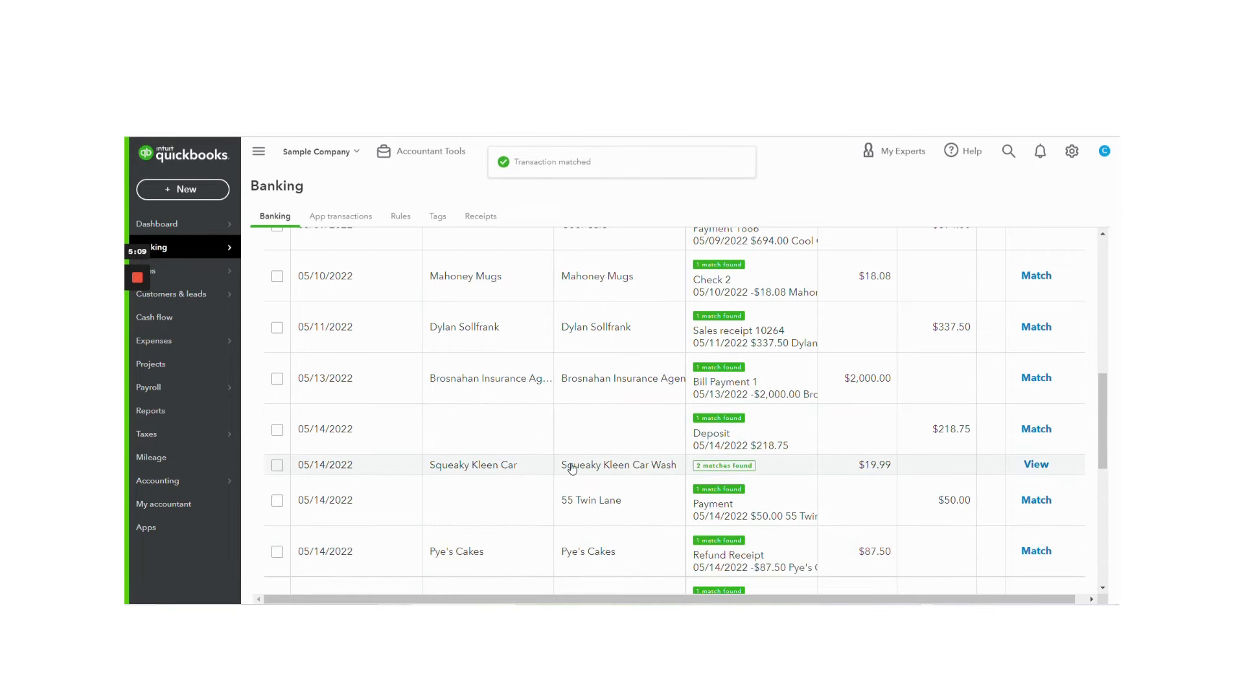
Step: Match the 05/14/2022 Squeaky Kleen Car transaction to the Check Debit record of the same date
{"action": "scroll", "coordinate": [572, 468], "scroll_direction": "down", "scroll_amount": 2}
{"action": "left_click", "coordinate": [543, 336]}
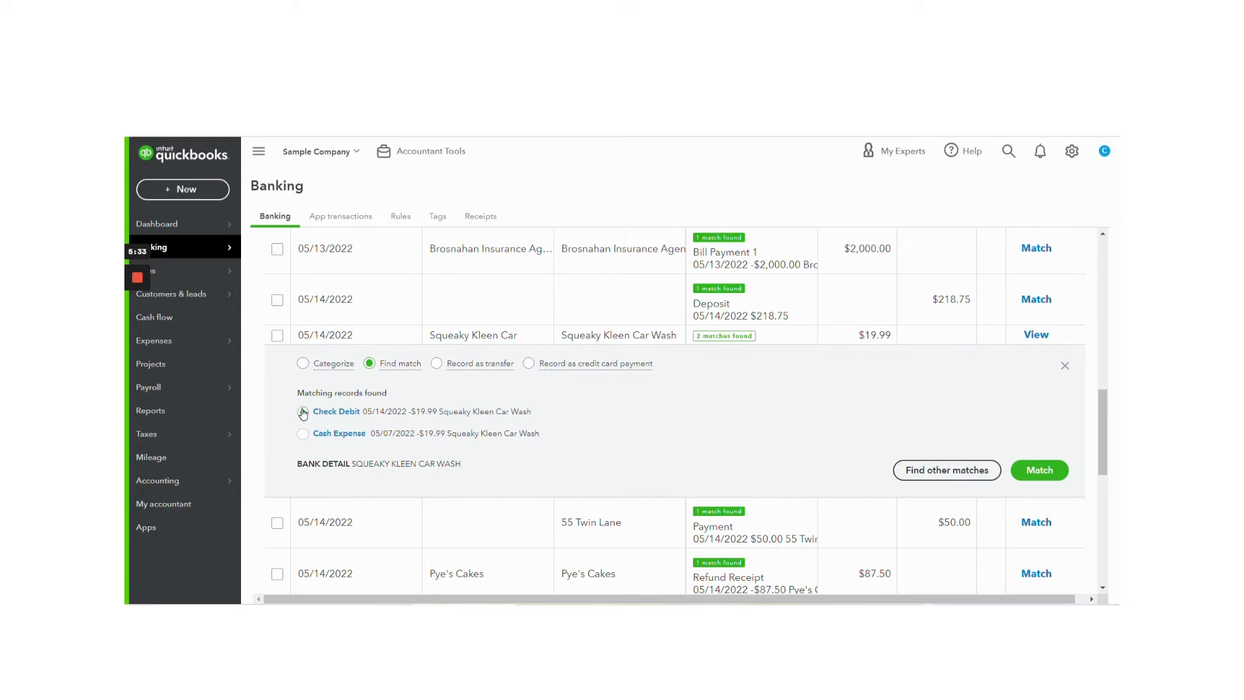
{"action": "left_click", "coordinate": [1060, 469]}
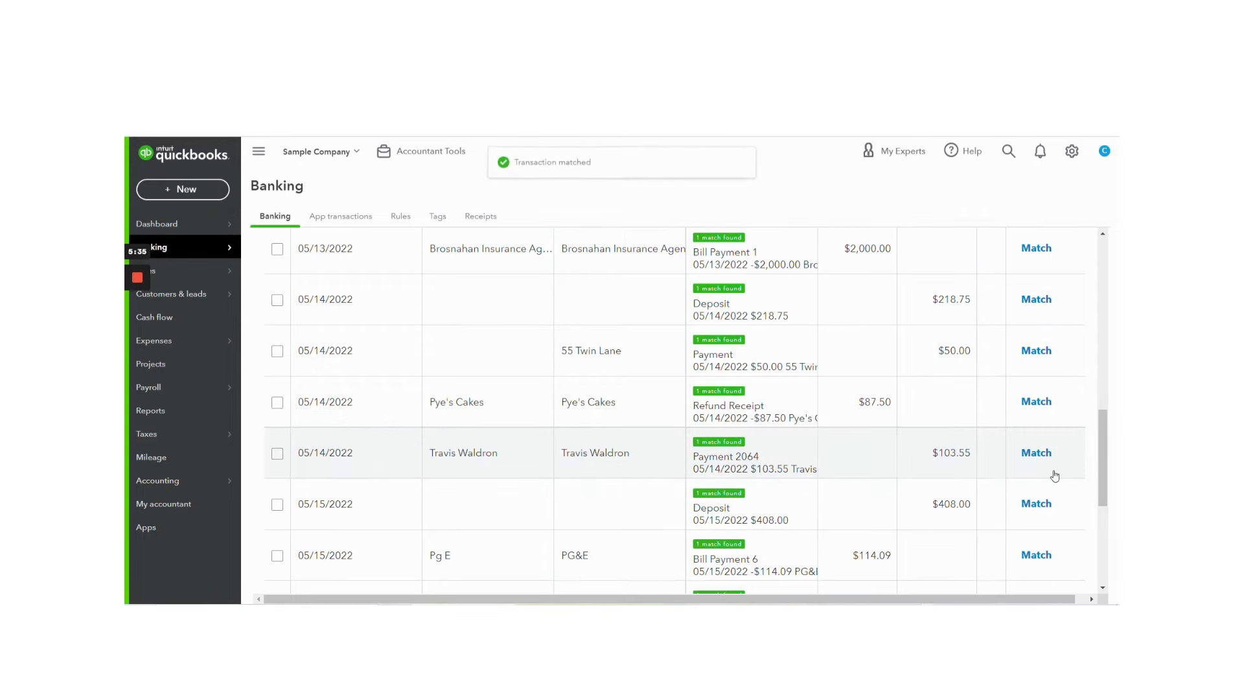
Step: Add A1 Rental as a new vendor and assign it as payee of the 05/19/2022 A Rental transaction
{"action": "scroll", "coordinate": [816, 446], "scroll_direction": "down", "scroll_amount": 5}
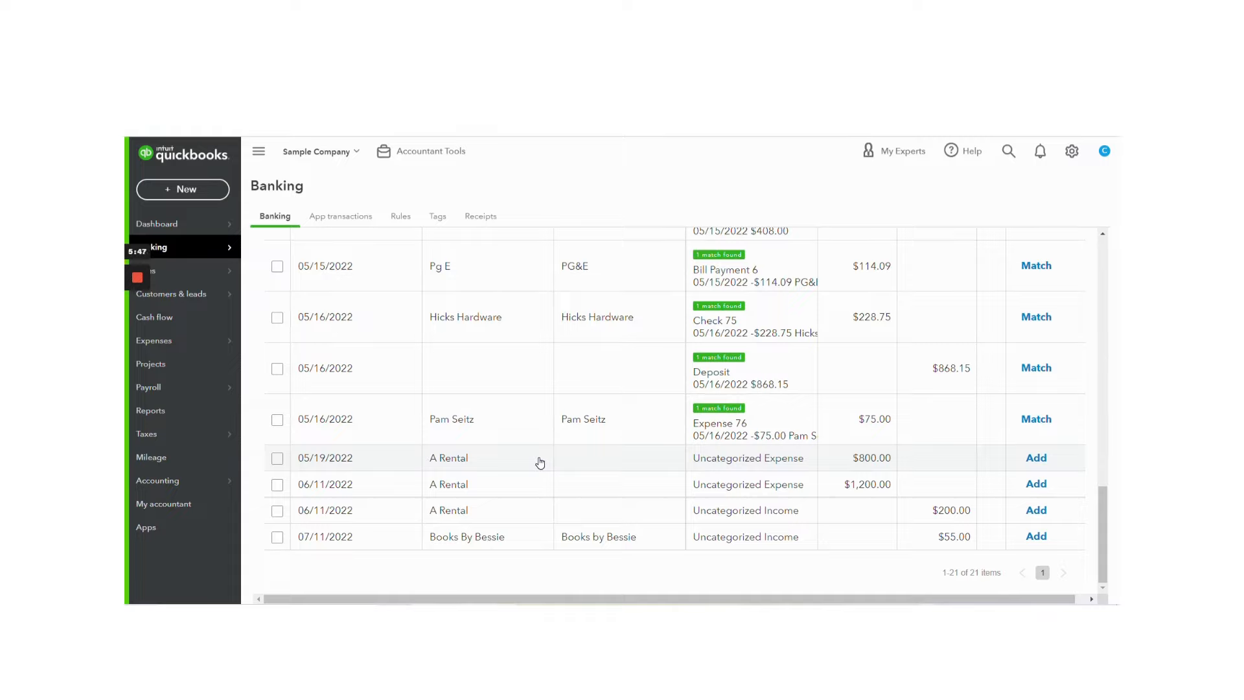
{"action": "left_click", "coordinate": [513, 463]}
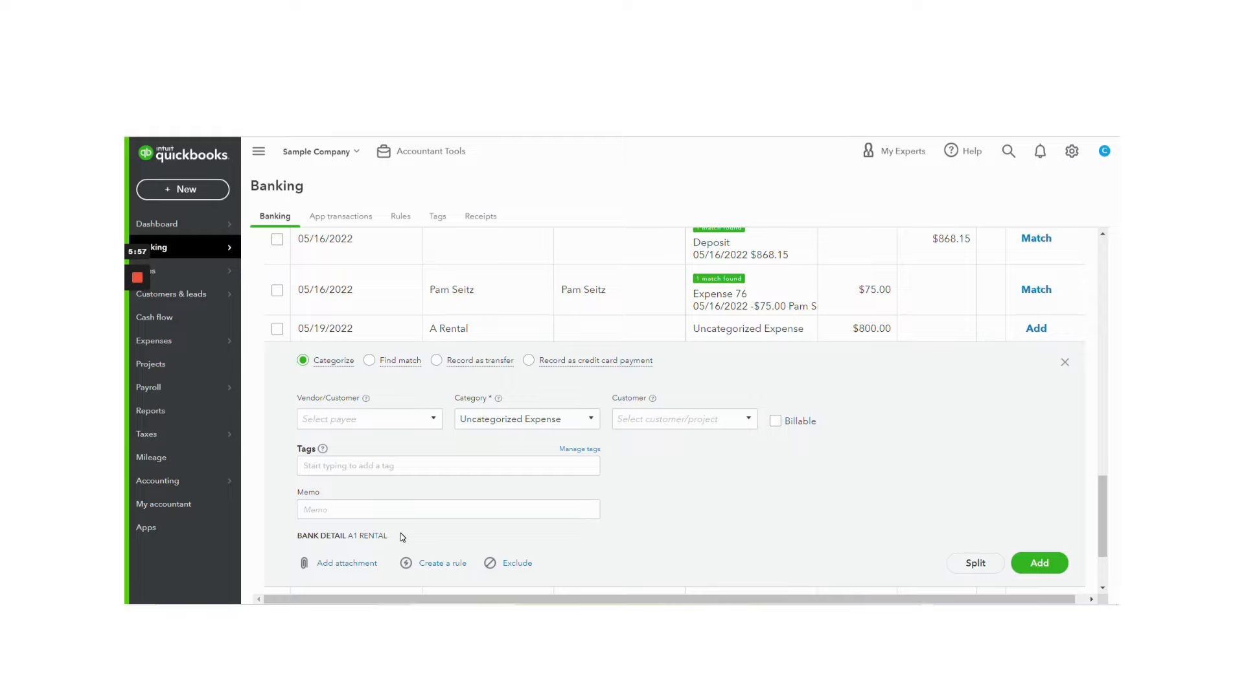
{"action": "left_click", "coordinate": [385, 419]}
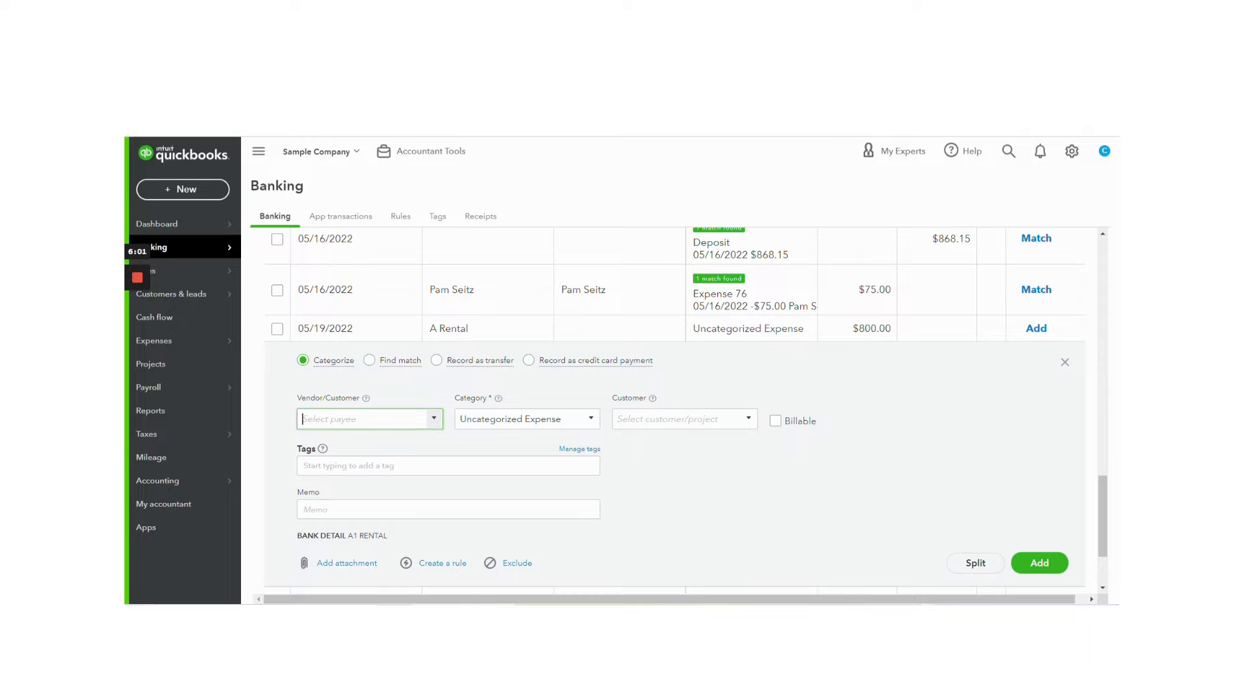
{"action": "type", "text": "A1"}
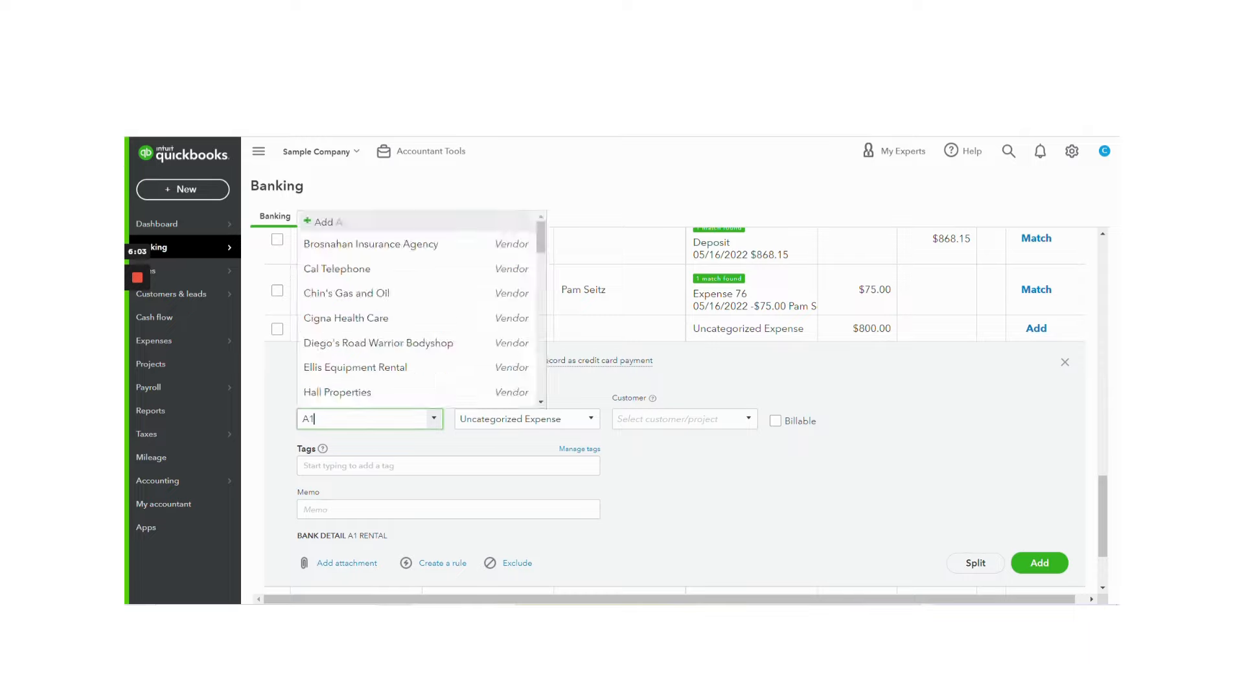
{"action": "type", "text": " Rental"}
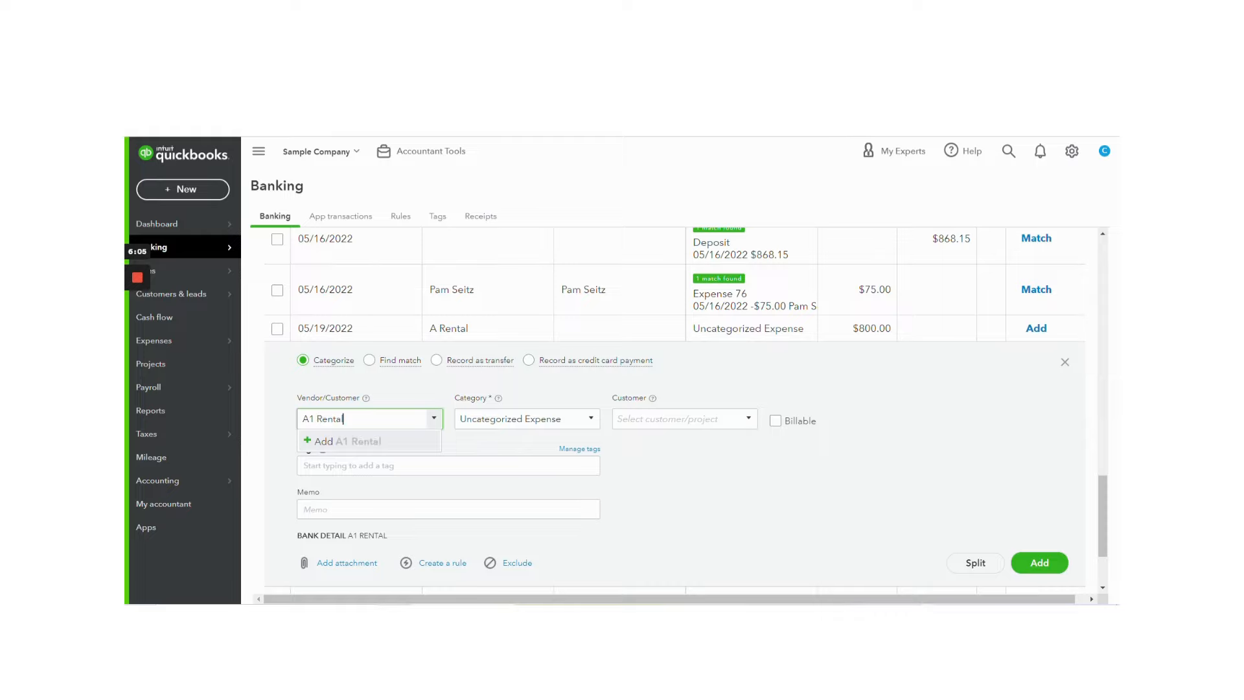
{"action": "left_click", "coordinate": [352, 442]}
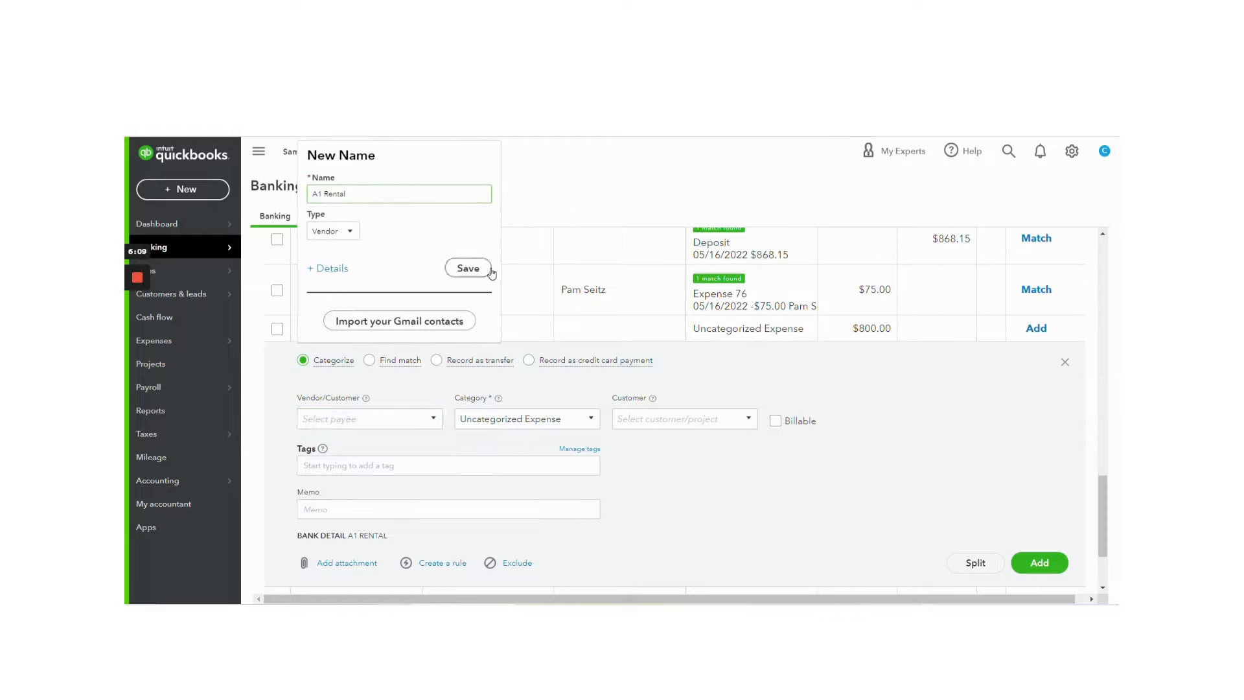
{"action": "left_click", "coordinate": [490, 271]}
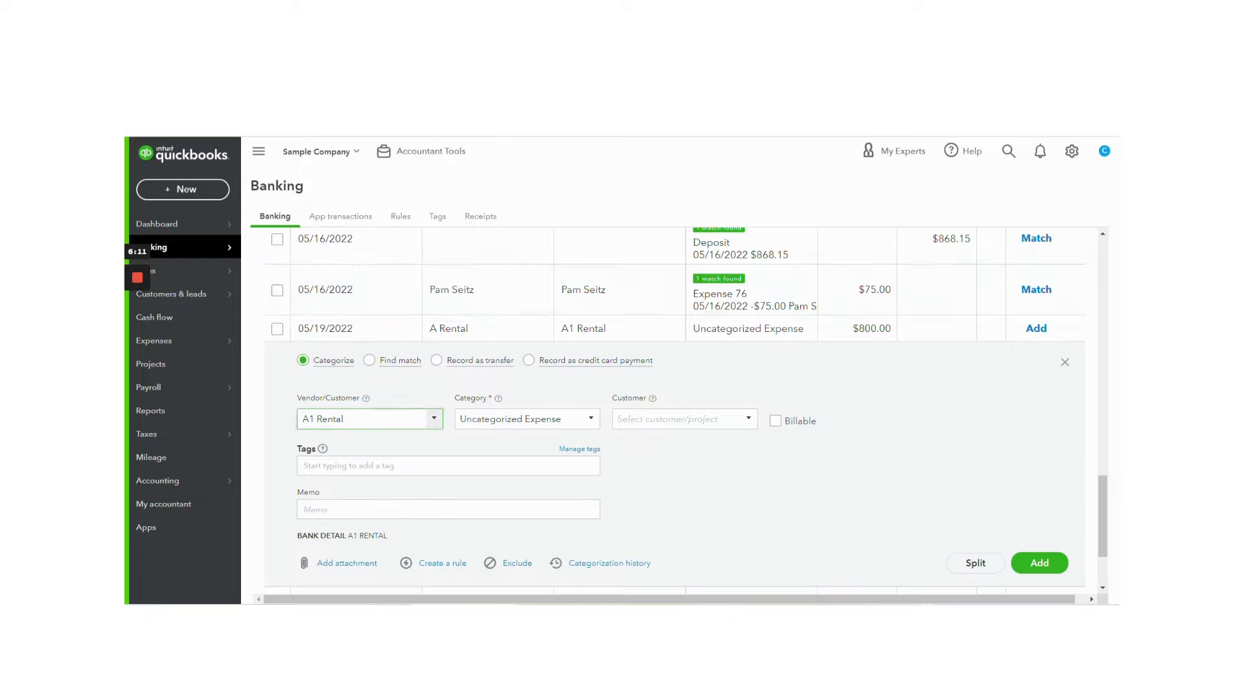
Step: Categorize the 05/19/2022 A Rental transaction of $800.00 as Travel, leave its customer blank, and add it to the books
{"action": "left_click", "coordinate": [523, 419]}
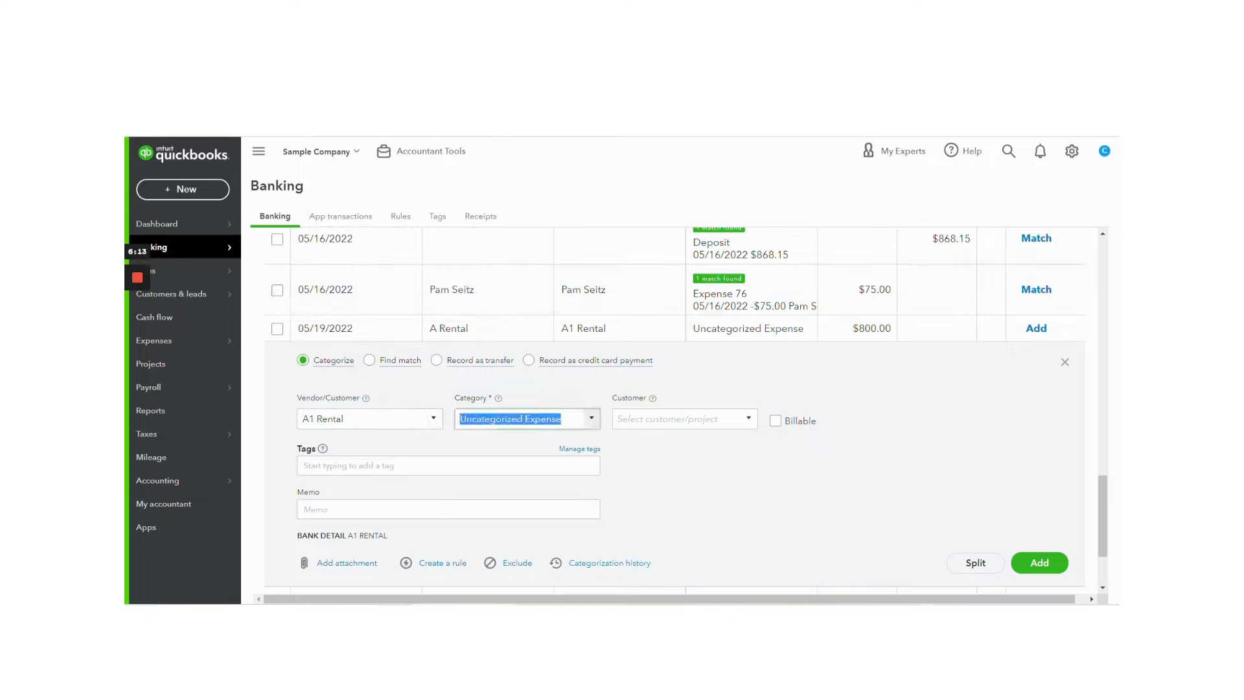
{"action": "type", "text": "rental"}
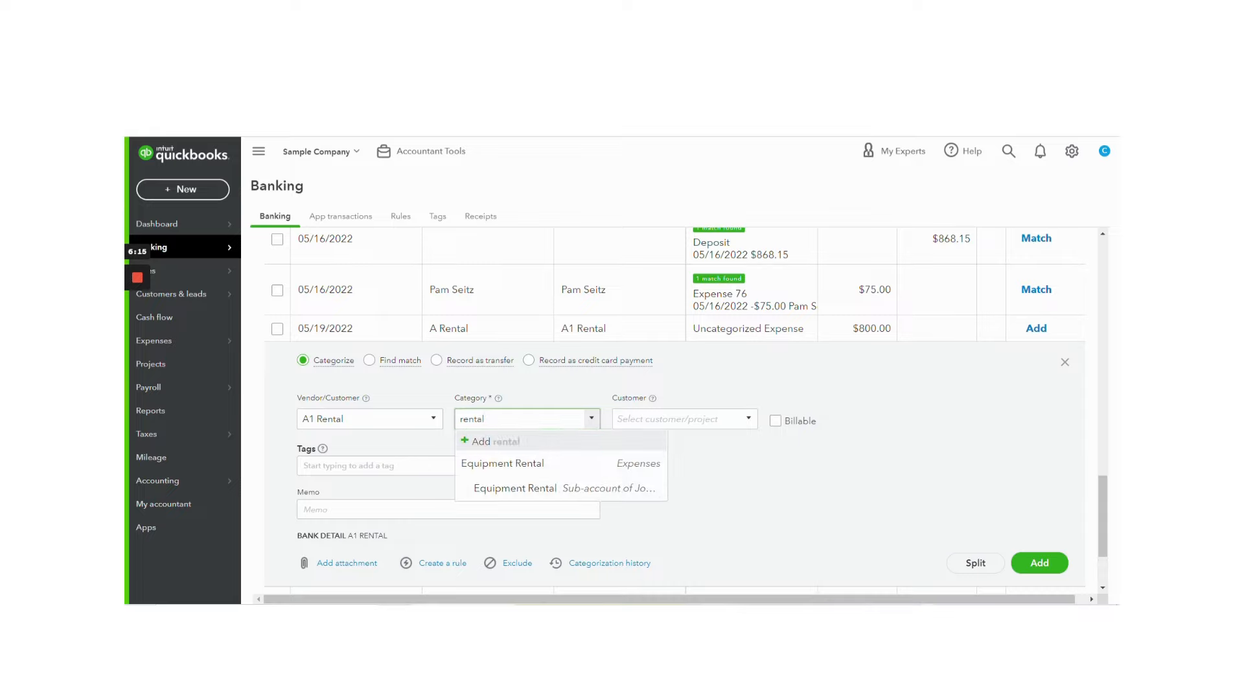
{"action": "key", "text": "ctrl+a"}
{"action": "type", "text": "Trave"}
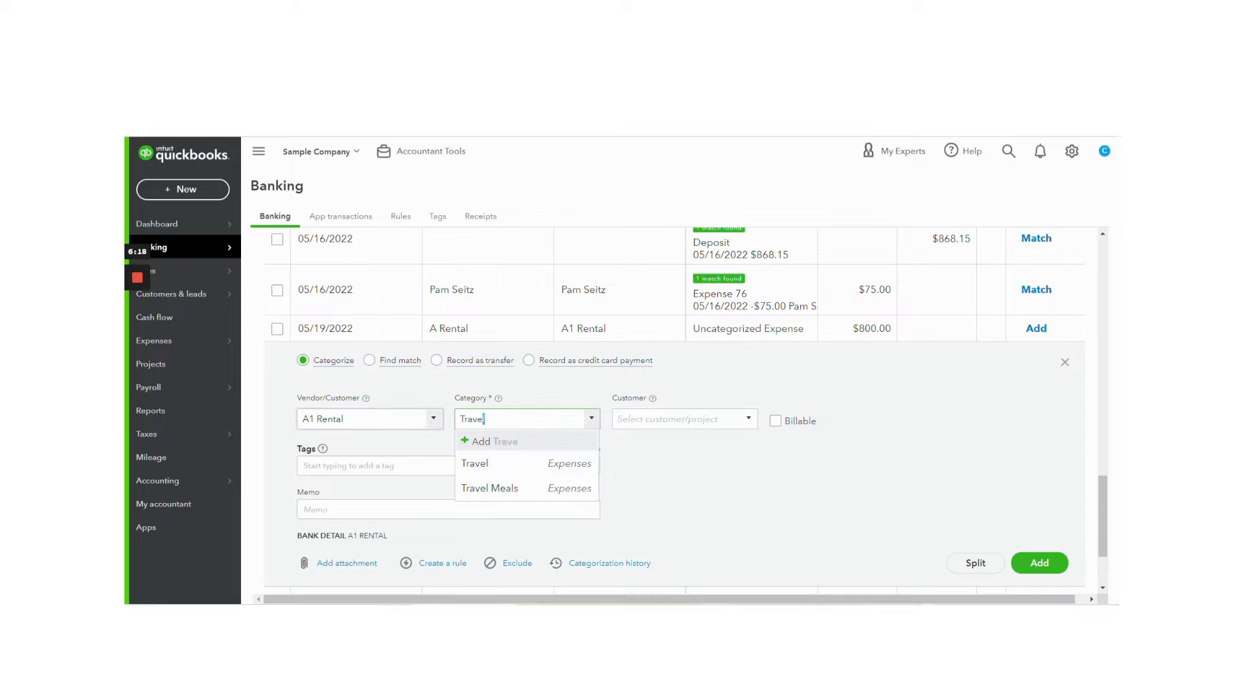
{"action": "left_click", "coordinate": [474, 465]}
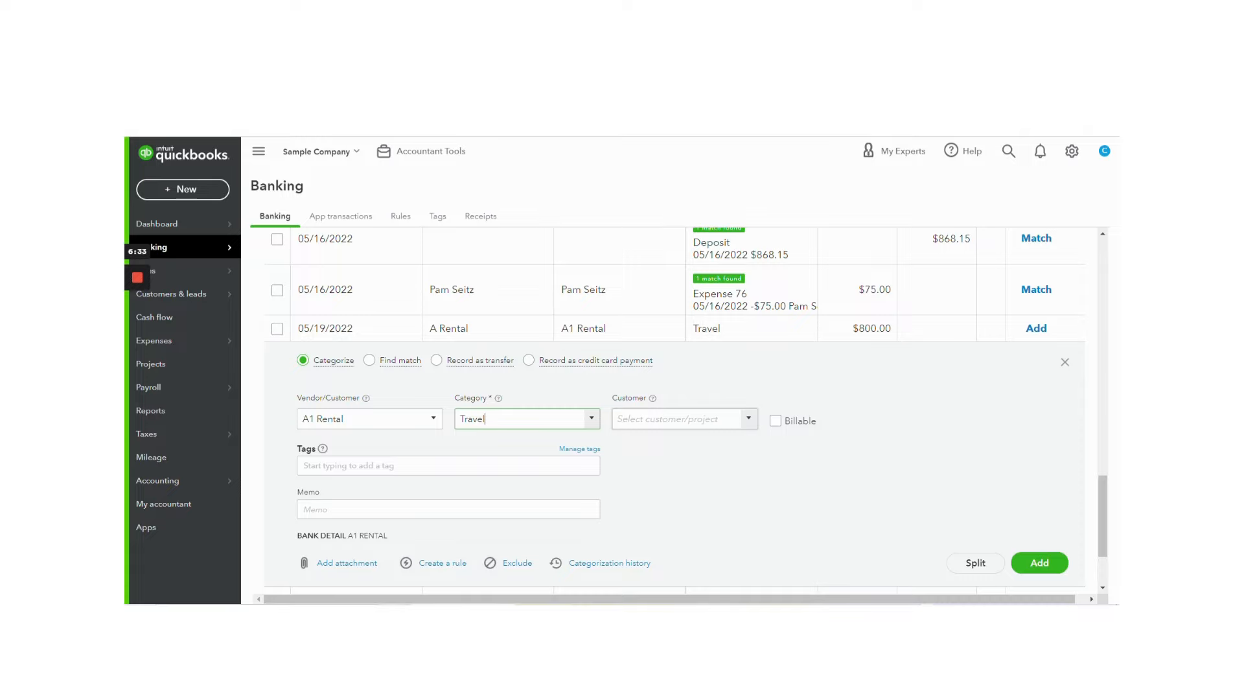
{"action": "left_click", "coordinate": [687, 420]}
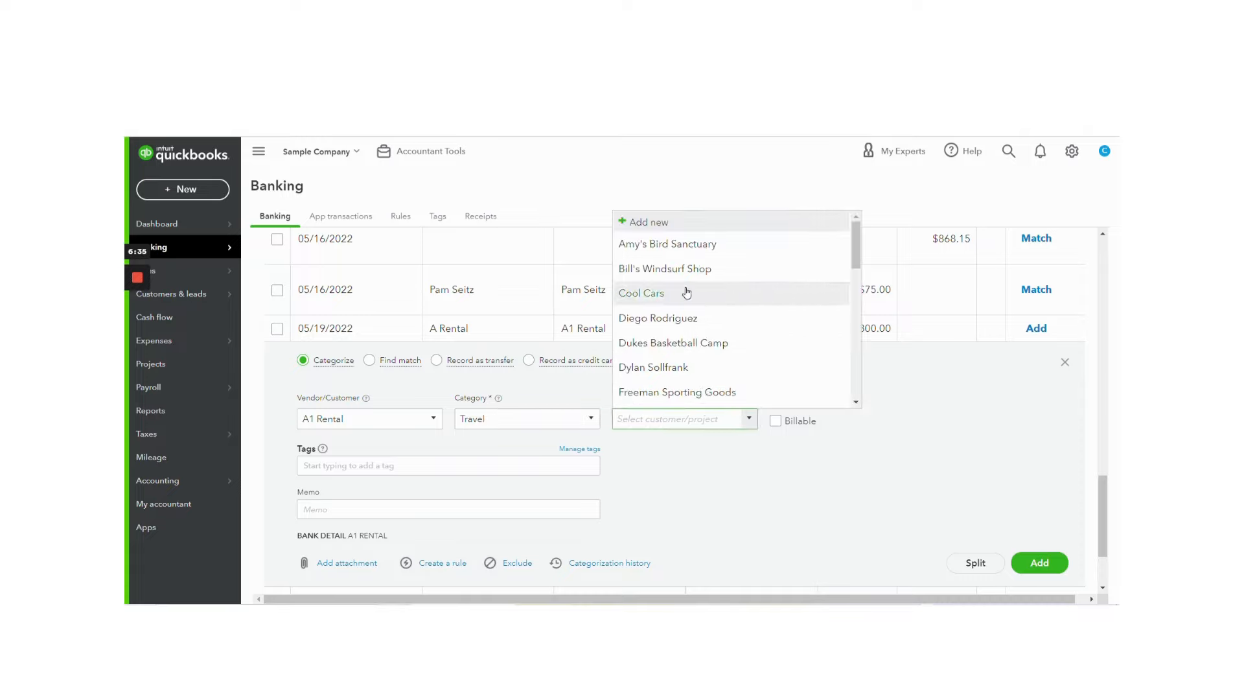
{"action": "left_click", "coordinate": [886, 463]}
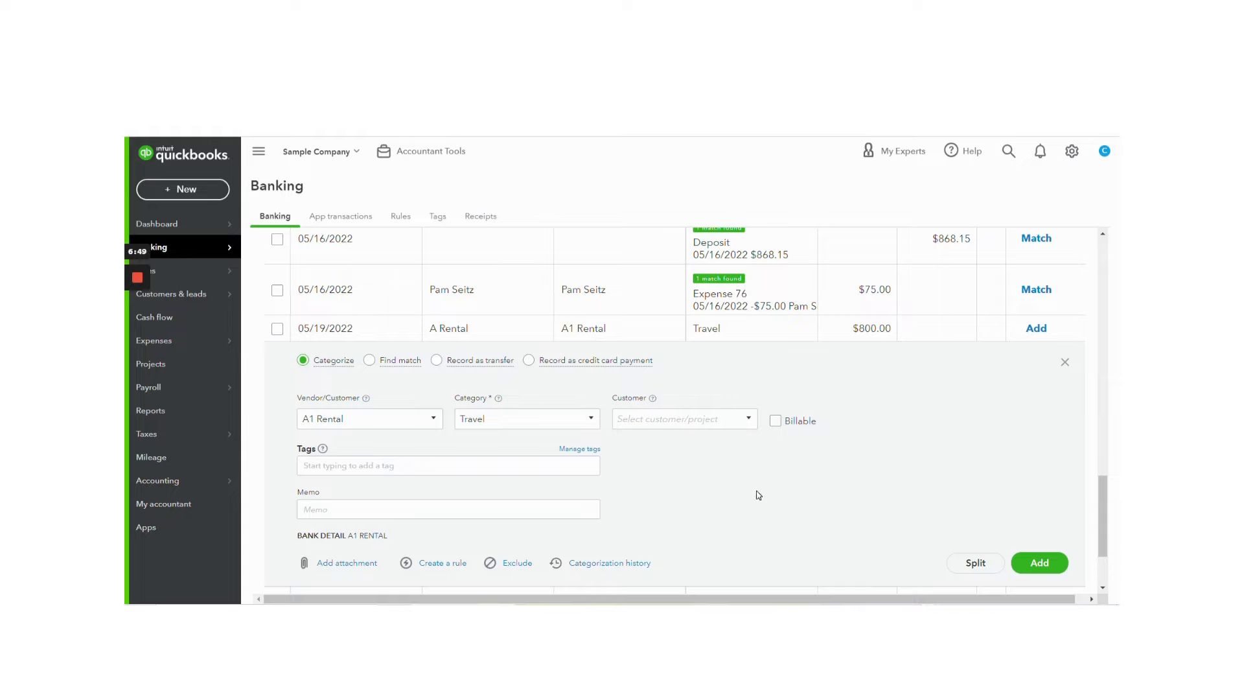
{"action": "scroll", "coordinate": [766, 494], "scroll_direction": "down", "scroll_amount": 1}
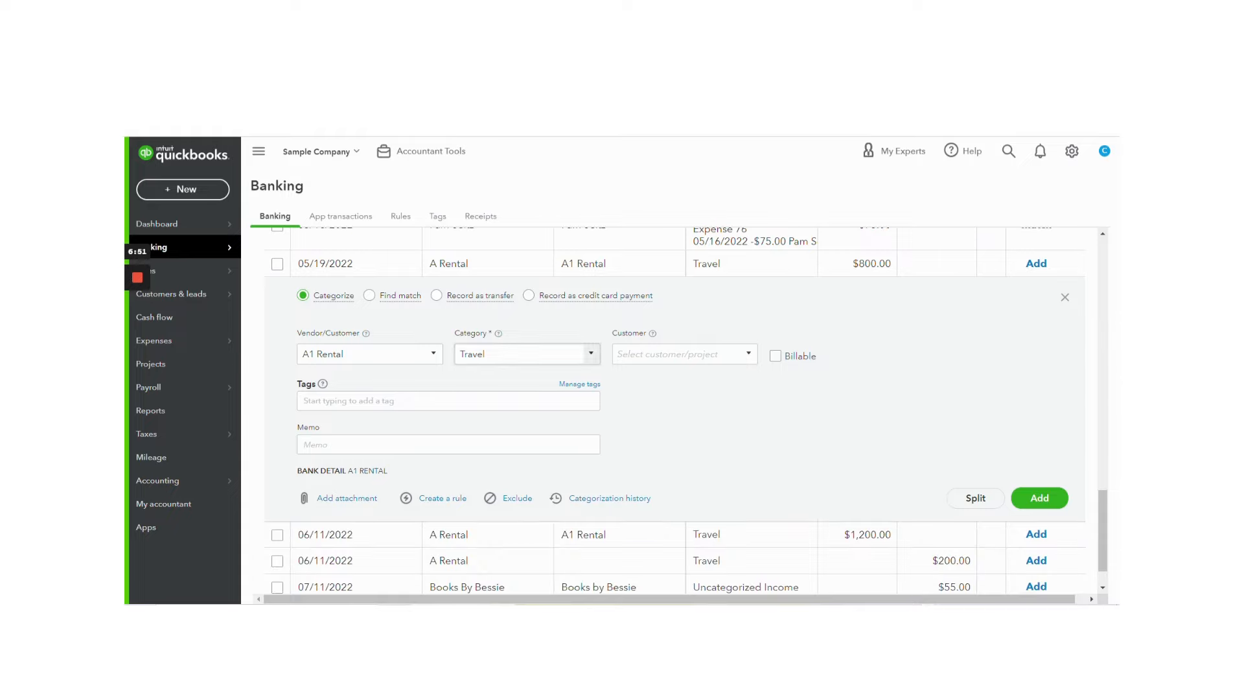
{"action": "left_click", "coordinate": [1039, 498]}
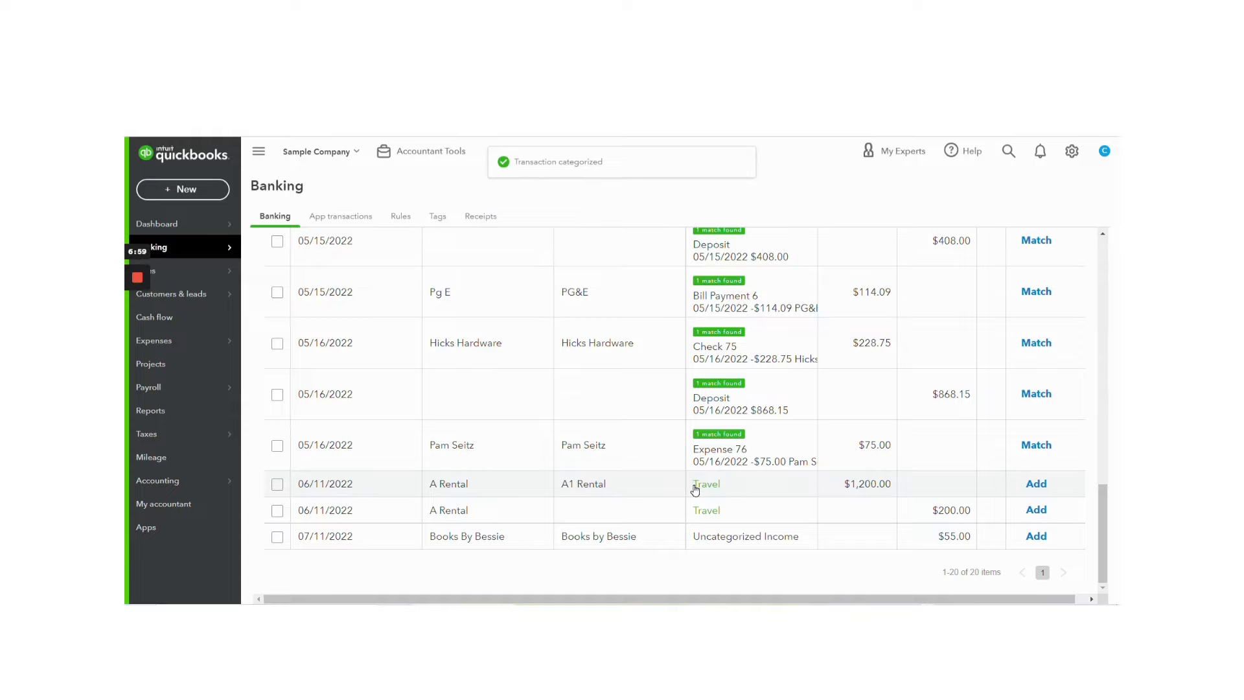
Step: Start a bank rule from the 06/11/2022 A Rental transaction of $1,200.00 and name it A1 Rental
{"action": "left_click", "coordinate": [658, 493]}
{"action": "scroll", "coordinate": [658, 492], "scroll_direction": "down", "scroll_amount": 2}
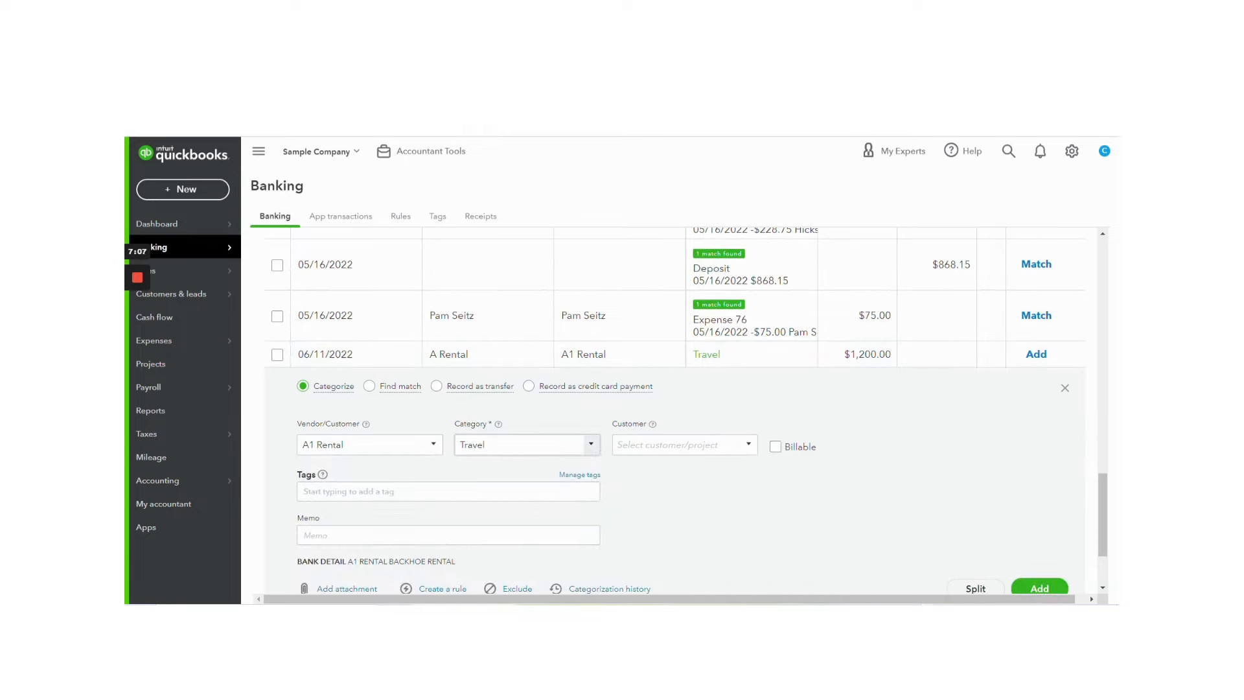
{"action": "scroll", "coordinate": [673, 414], "scroll_direction": "down", "scroll_amount": 2}
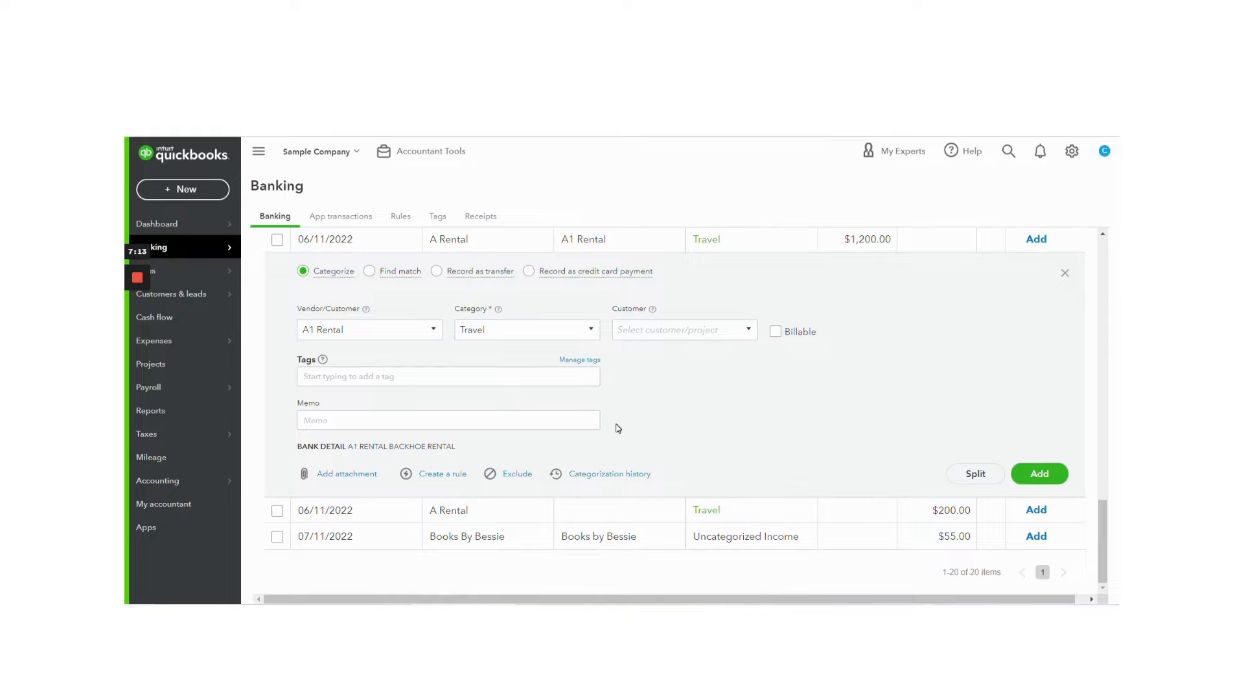
{"action": "left_click", "coordinate": [431, 473]}
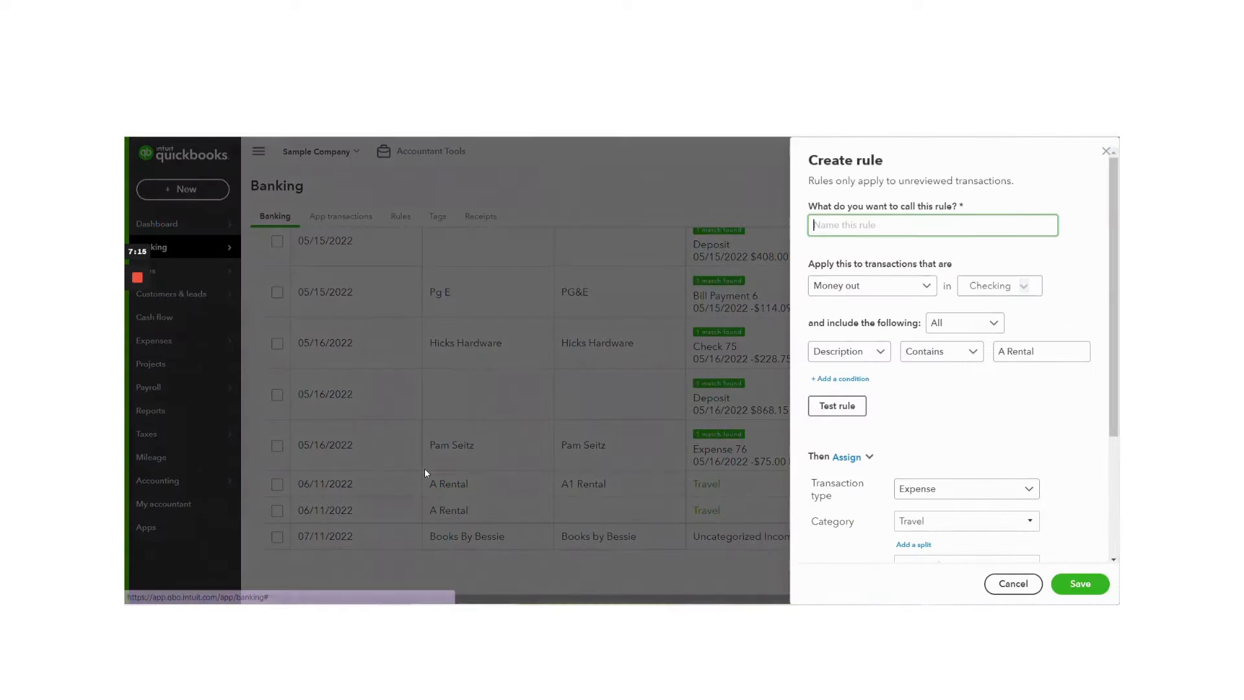
{"action": "type", "text": "A"}
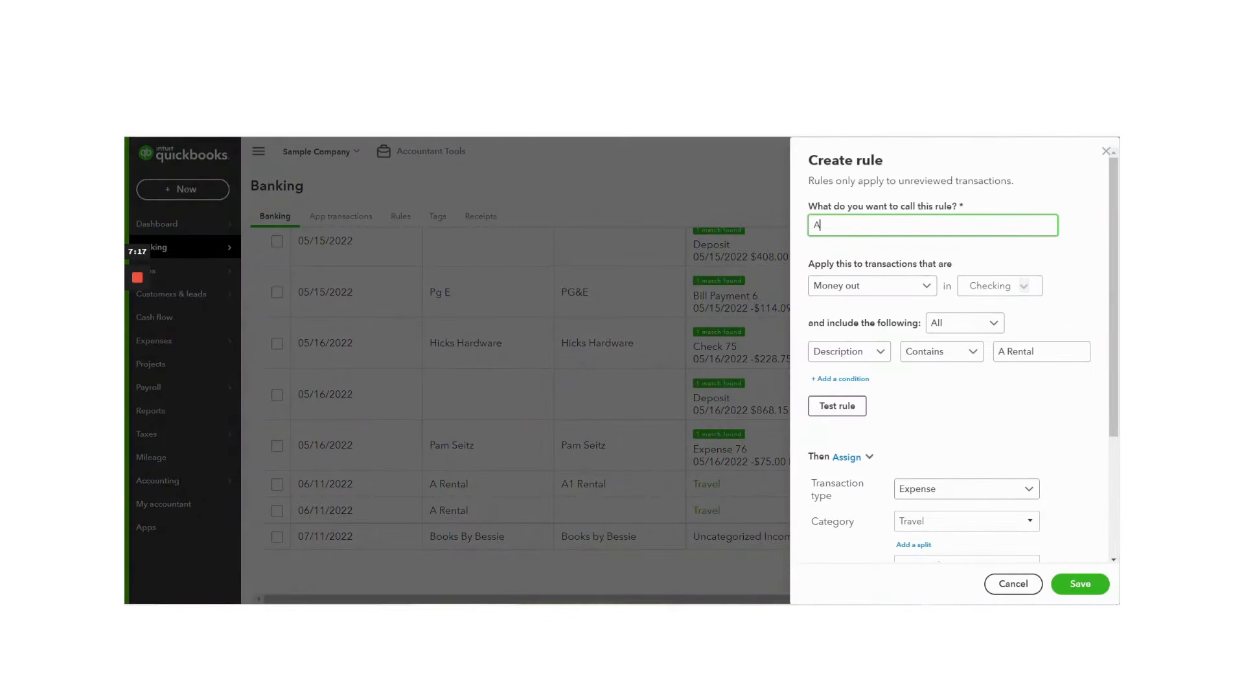
{"action": "type", "text": "1 Rebtal"}
{"action": "key", "text": "BackSpace"}
{"action": "key", "text": "BackSpace"}
{"action": "key", "text": "BackSpace"}
{"action": "key", "text": "BackSpace"}
{"action": "type", "text": "ntal"}
Step: Keep the rule on Money out transactions and apply it to all bank accounts
{"action": "left_click", "coordinate": [927, 289]}
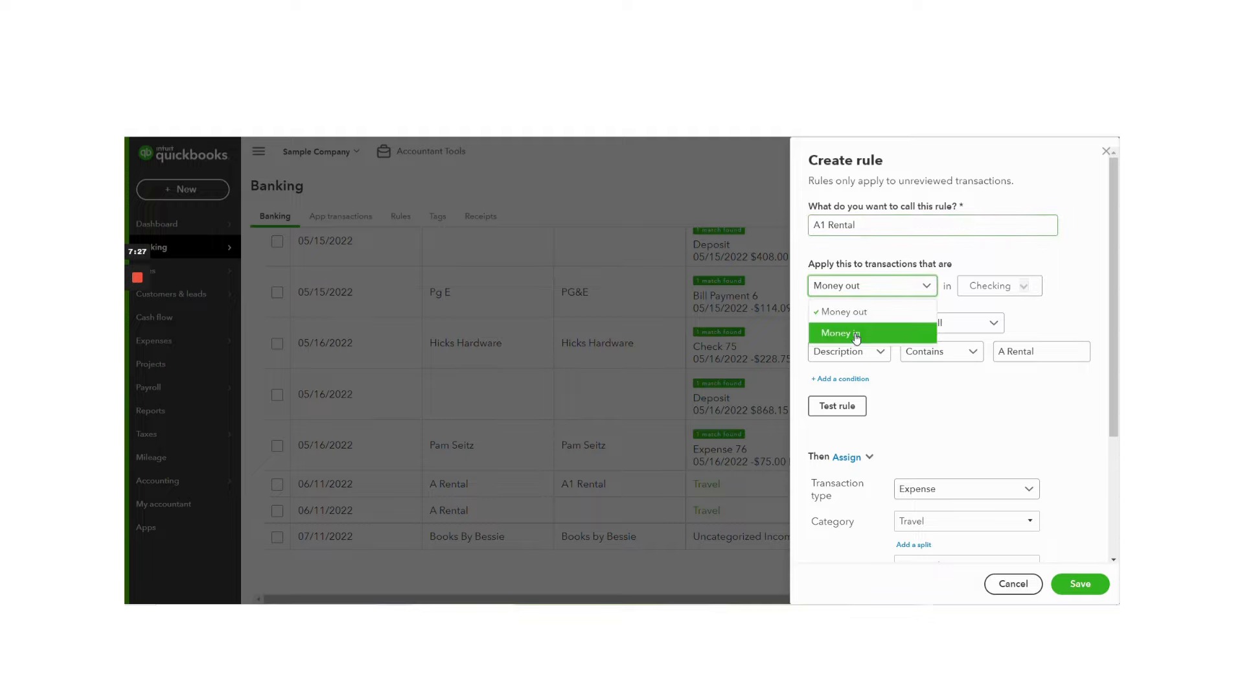
{"action": "left_click", "coordinate": [907, 287]}
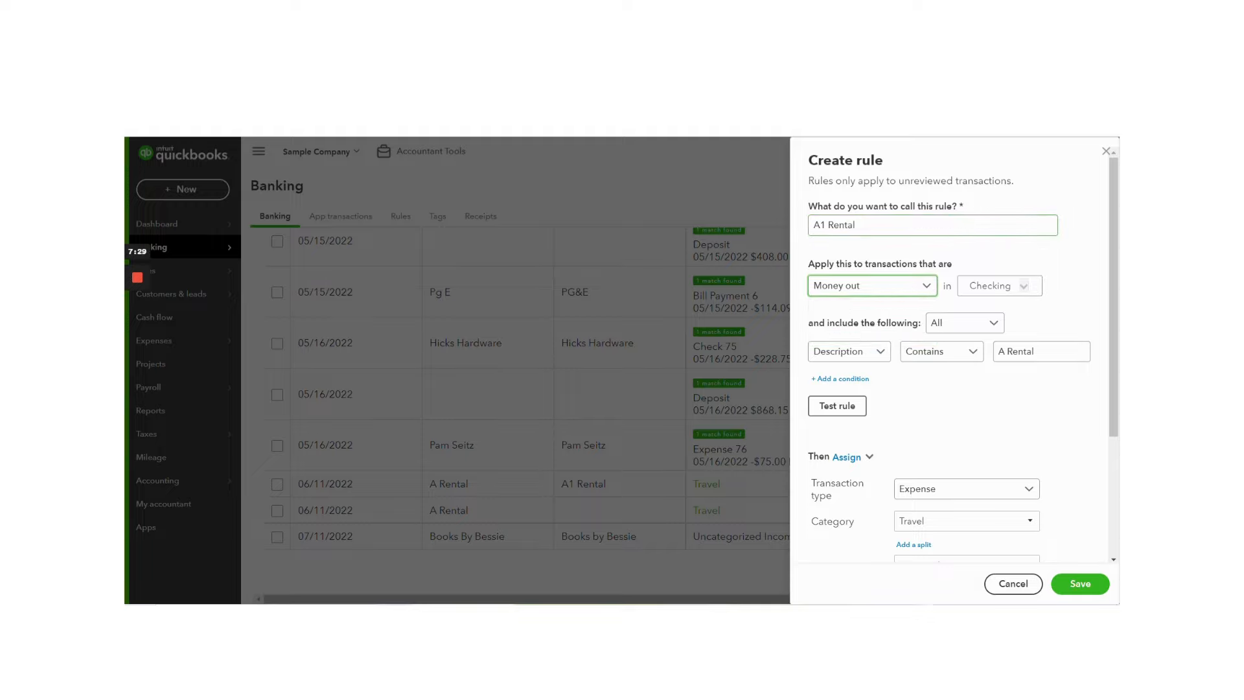
{"action": "left_click", "coordinate": [1032, 288]}
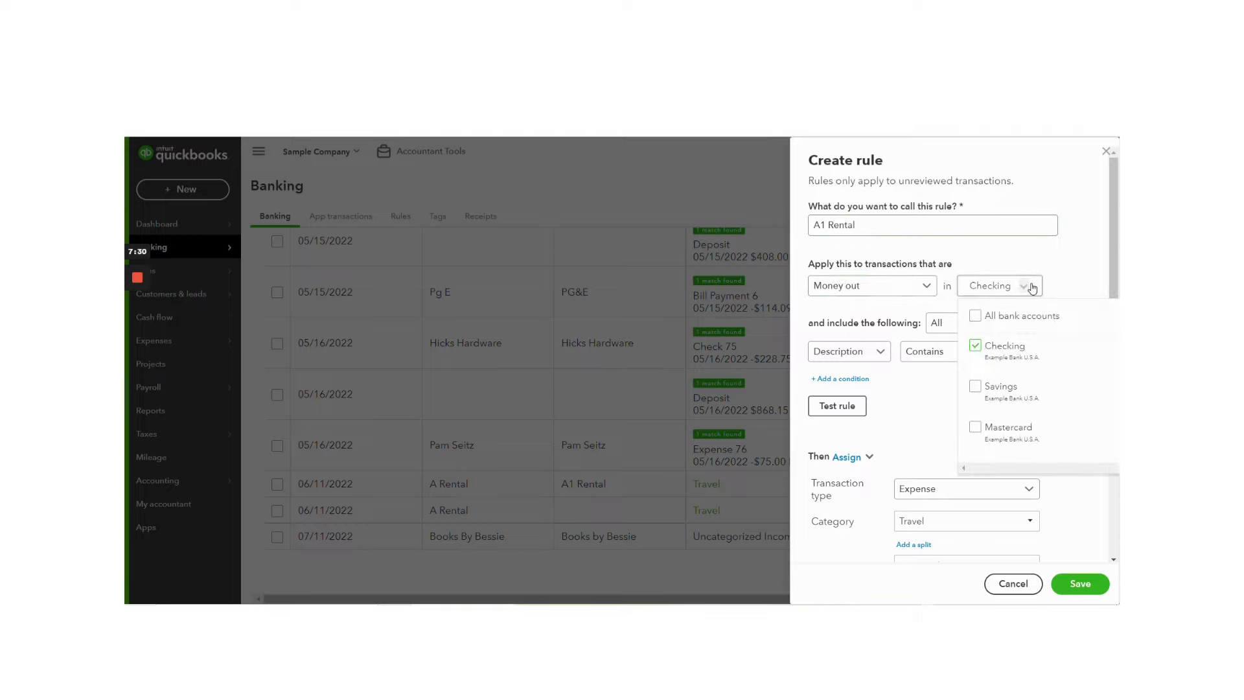
{"action": "left_click", "coordinate": [976, 318]}
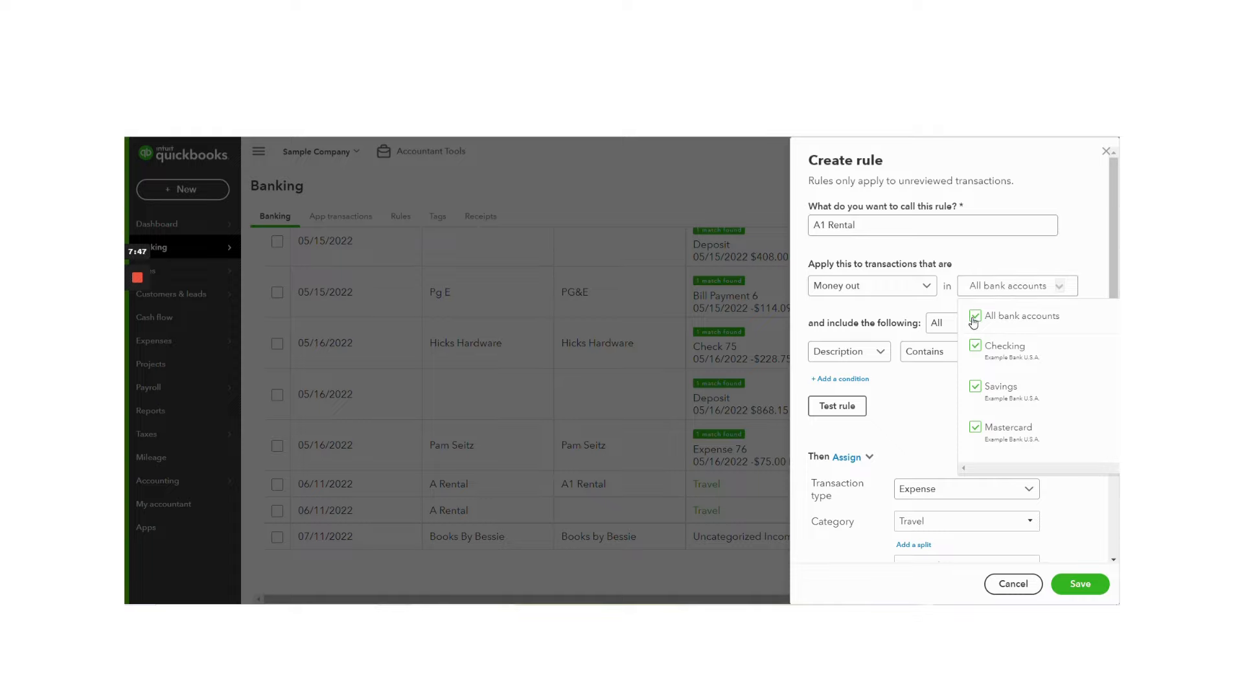
{"action": "left_click", "coordinate": [927, 389]}
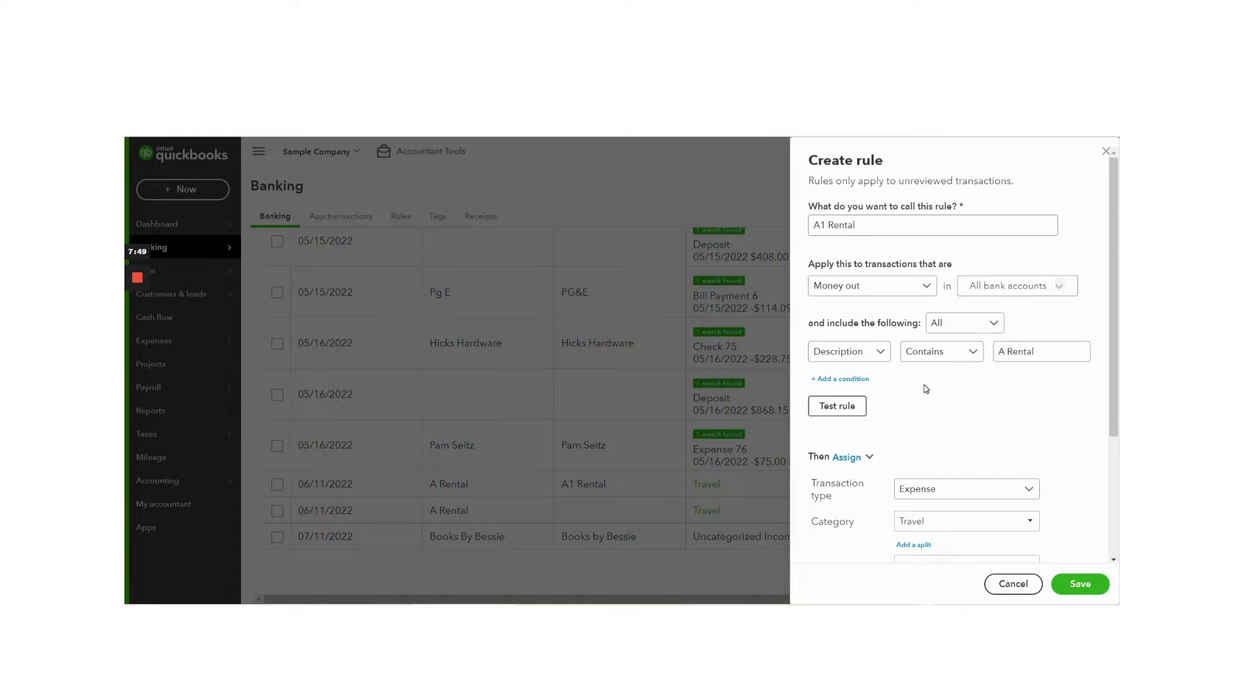
Step: Base the rule's condition on Bank text that contains A Rental
{"action": "left_click", "coordinate": [844, 356]}
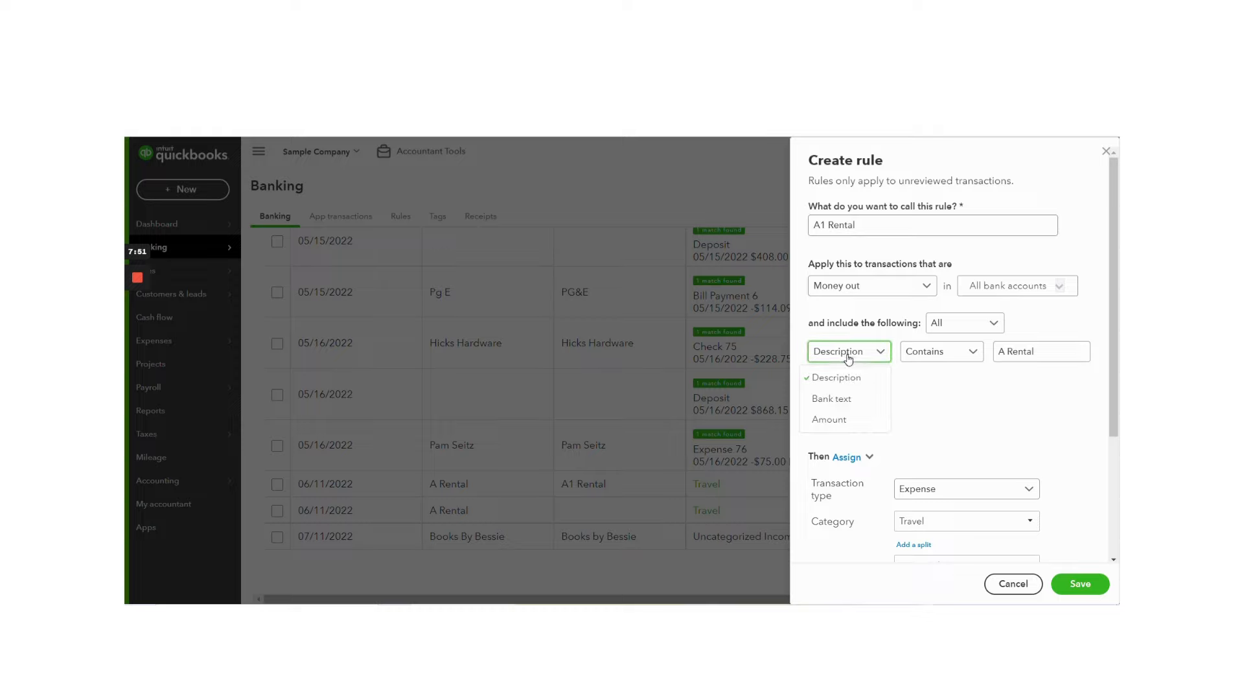
{"action": "left_click", "coordinate": [855, 399]}
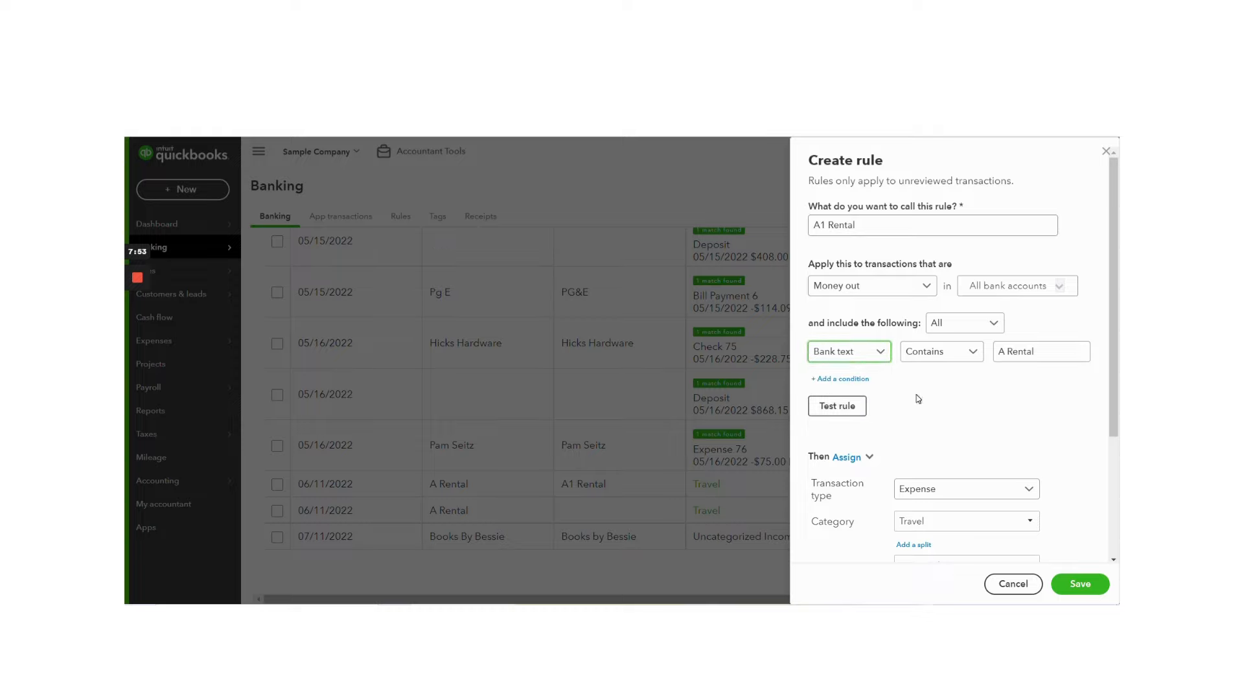
{"action": "left_click", "coordinate": [1037, 351]}
Step: Set the rule's assigned category to the Equipment Rental sub-account of Job Expenses
{"action": "scroll", "coordinate": [1002, 368], "scroll_direction": "down", "scroll_amount": 2}
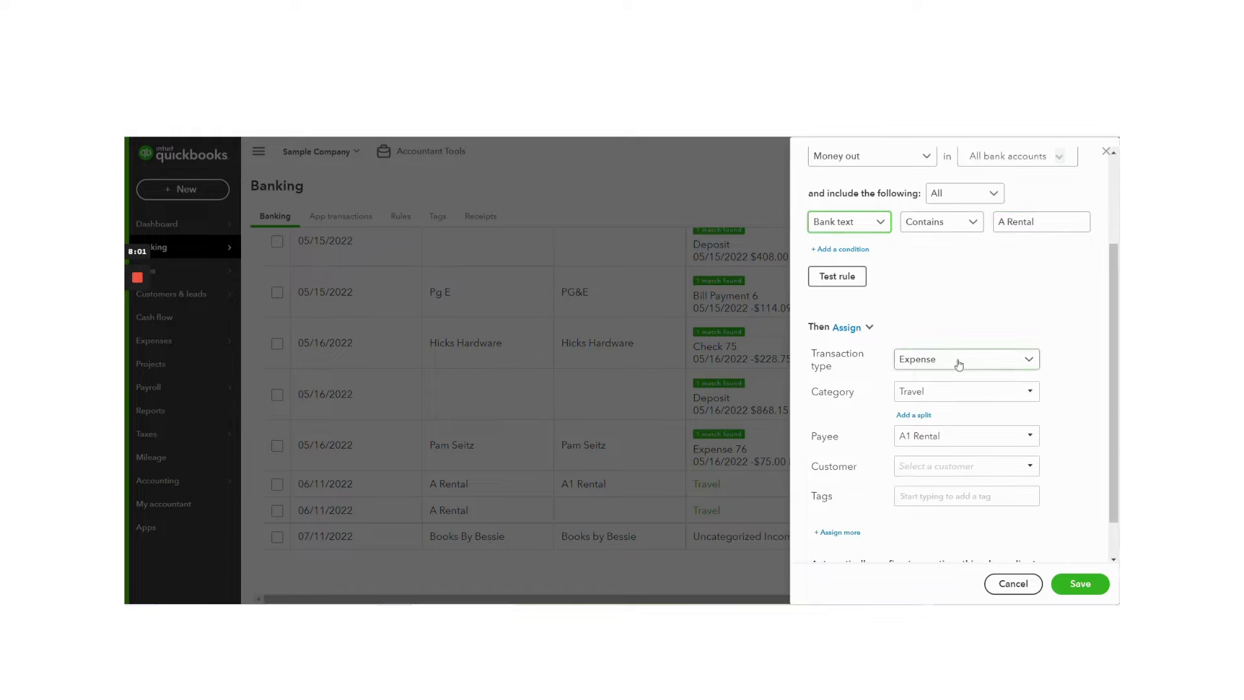
{"action": "left_click", "coordinate": [1028, 394]}
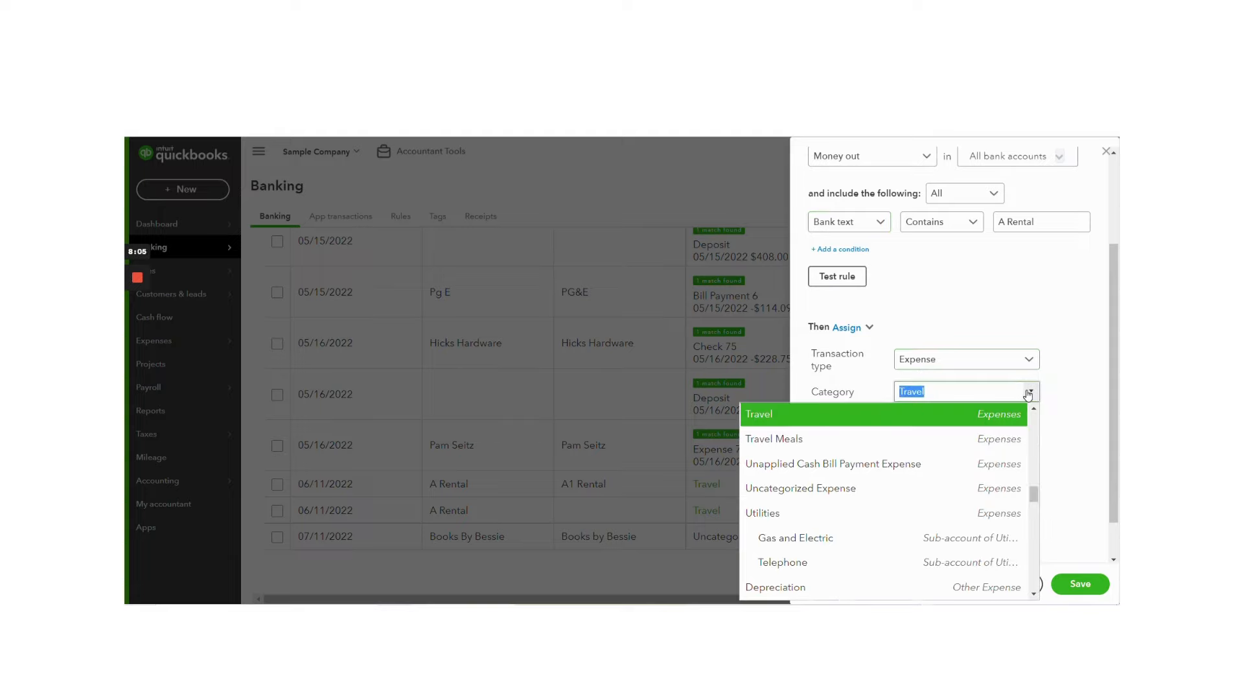
{"action": "type", "text": "equi"}
{"action": "left_click", "coordinate": [958, 460]}
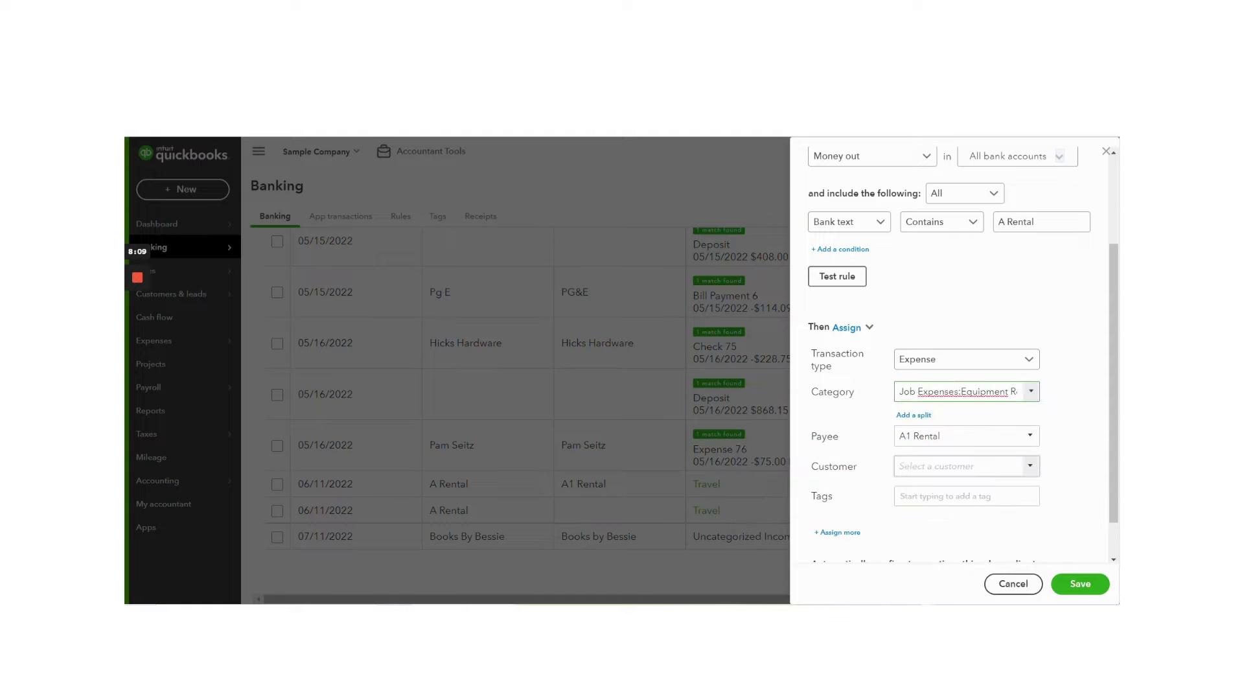
Step: Assign the individual customer listed just before Freeman Sporting Goods to the rule
{"action": "scroll", "coordinate": [1083, 438], "scroll_direction": "down", "scroll_amount": 1}
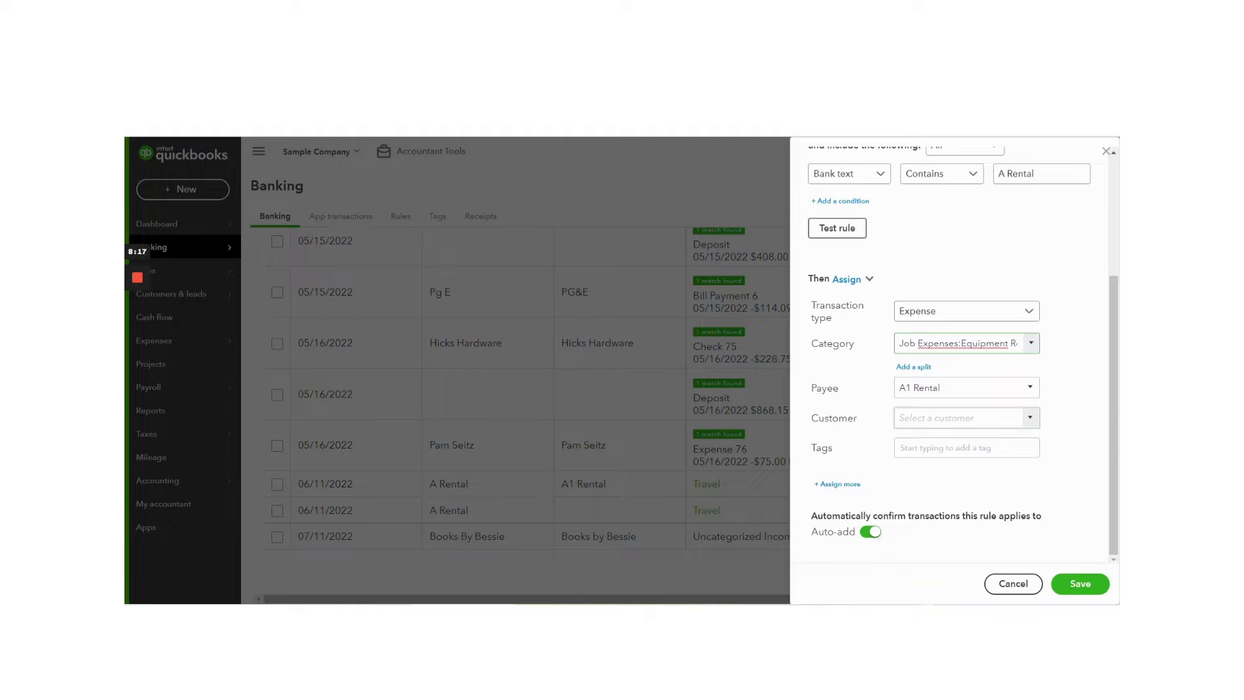
{"action": "left_click", "coordinate": [1032, 417]}
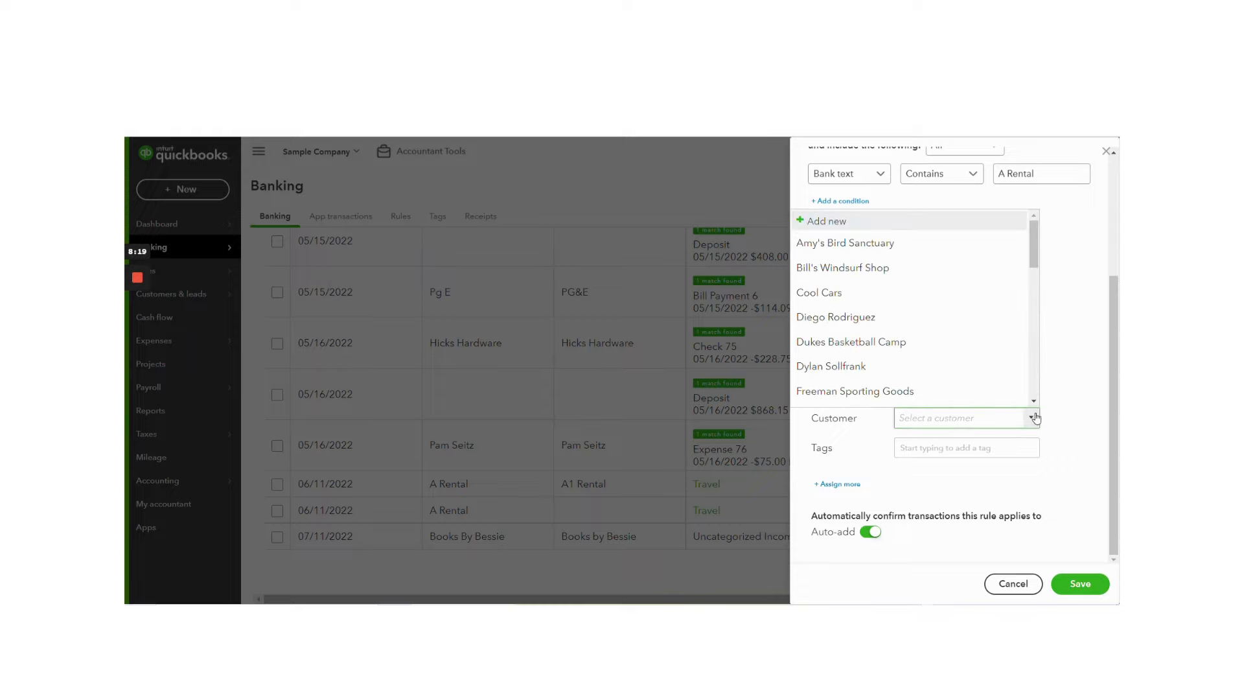
{"action": "left_click", "coordinate": [869, 367]}
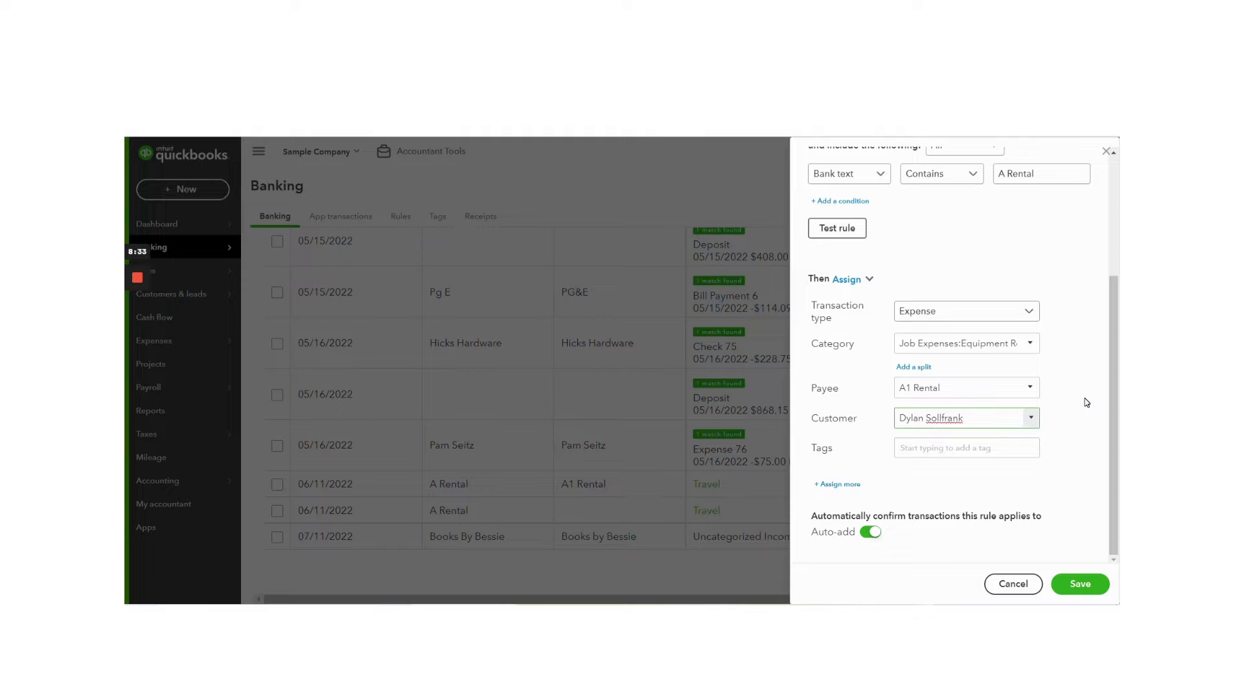
{"action": "left_click", "coordinate": [1030, 417]}
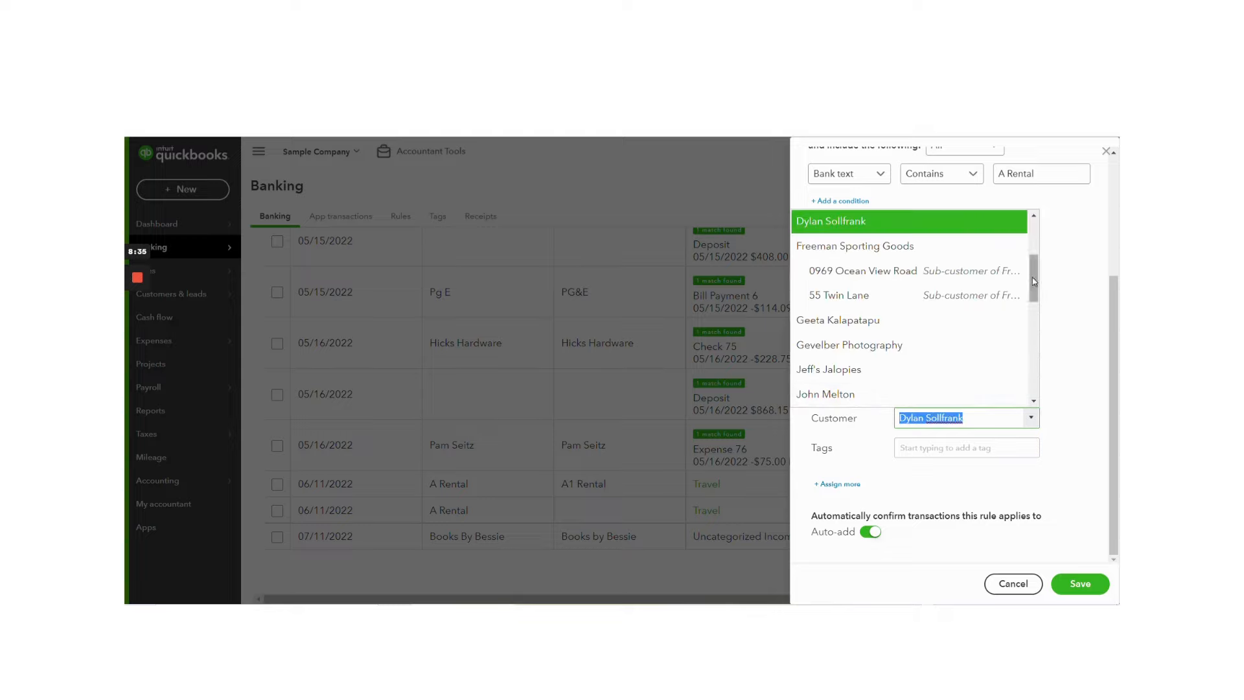
{"action": "scroll", "coordinate": [1034, 281], "scroll_direction": "up", "scroll_amount": 3}
{"action": "left_click", "coordinate": [966, 223]}
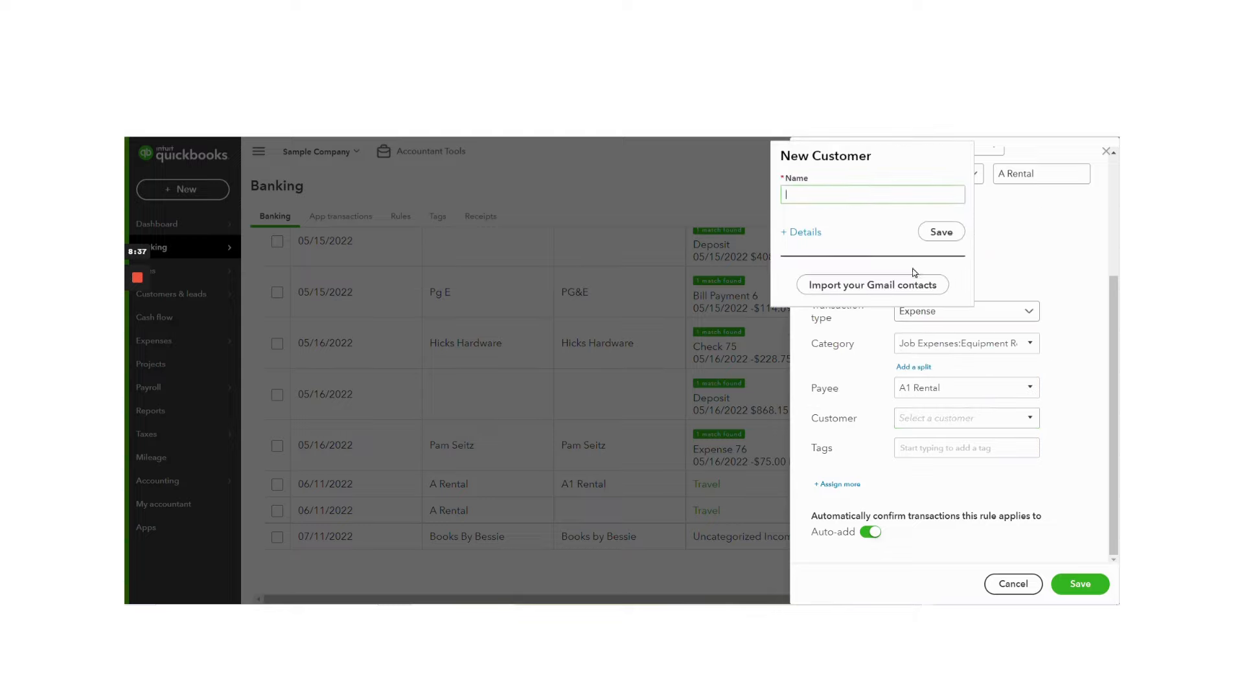
{"action": "left_click", "coordinate": [1102, 341]}
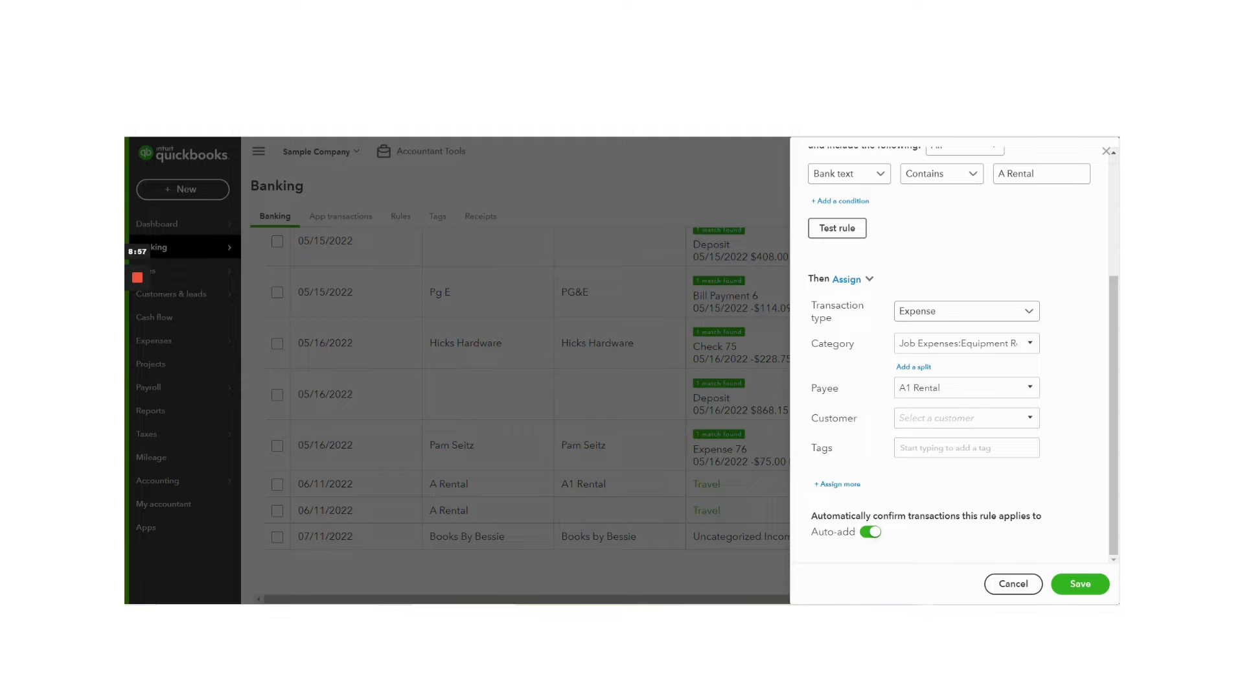
Step: Turn off Auto-add for transactions the rule applies to and save the rule
{"action": "left_click", "coordinate": [874, 533]}
{"action": "left_click", "coordinate": [1067, 582]}
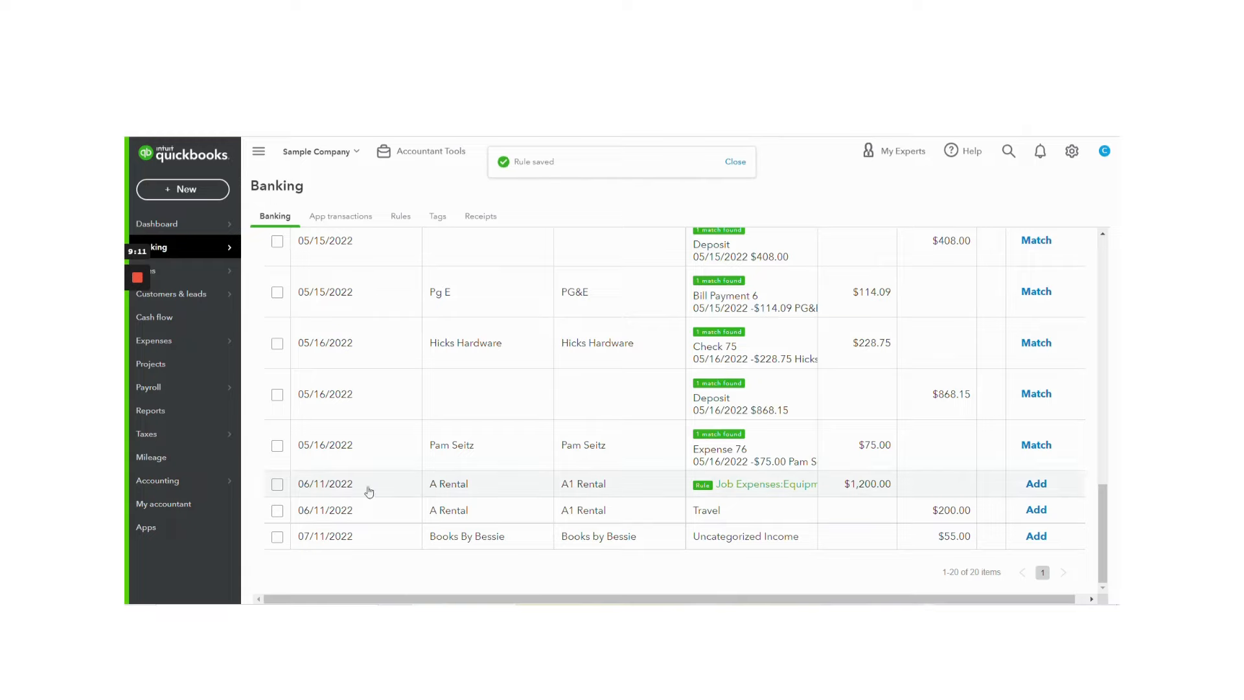
Step: Expand the 06/11/2022 A Rental transaction of $1,200.00 and widen the Category or Match column to show its full category
{"action": "left_click", "coordinate": [451, 489]}
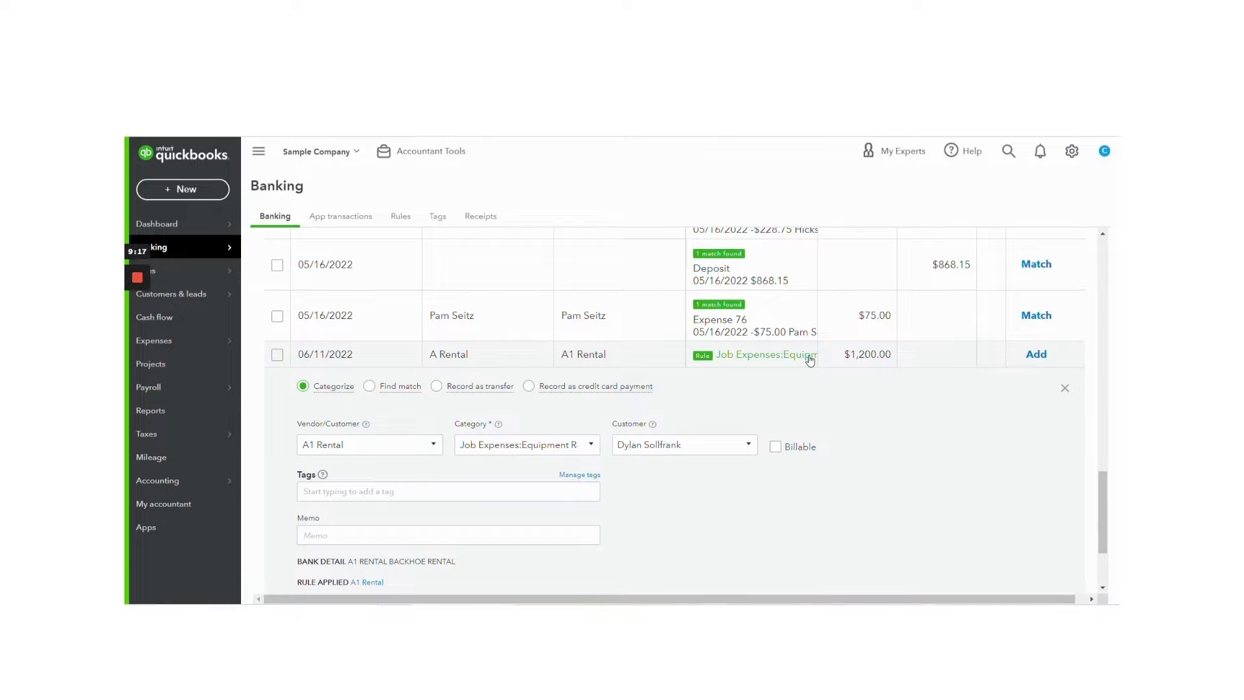
{"action": "scroll", "coordinate": [797, 361], "scroll_direction": "up", "scroll_amount": 10}
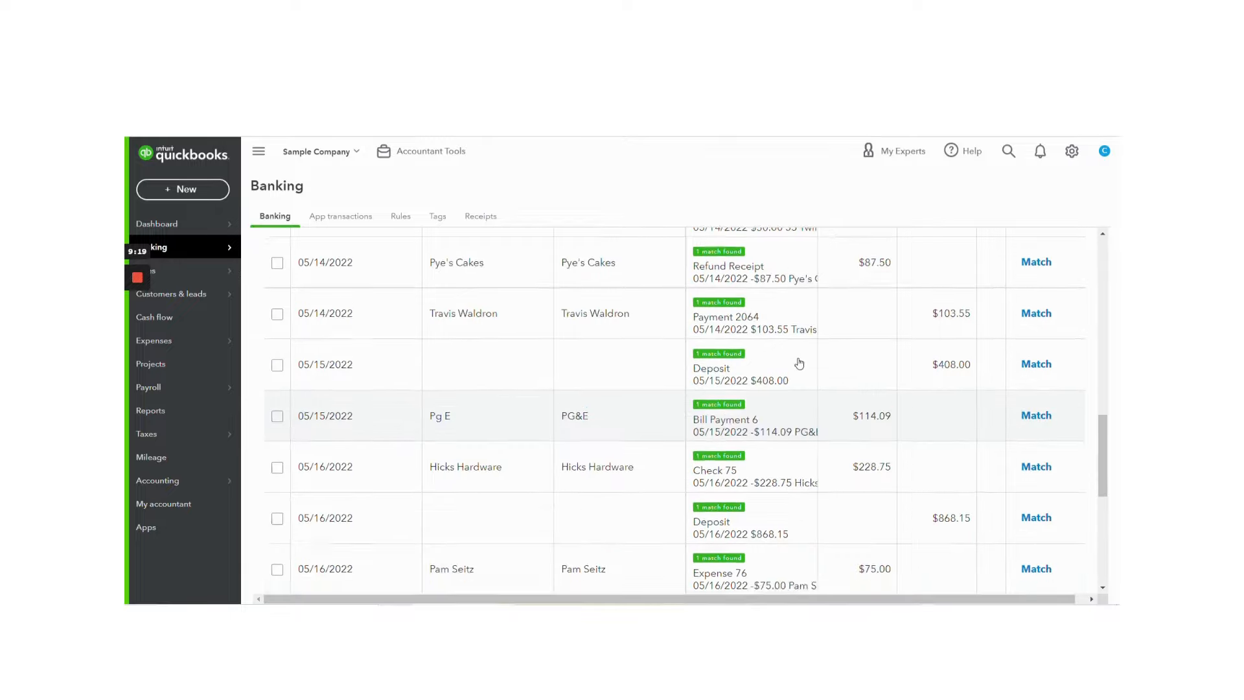
{"action": "scroll", "coordinate": [820, 286], "scroll_direction": "up", "scroll_amount": 5}
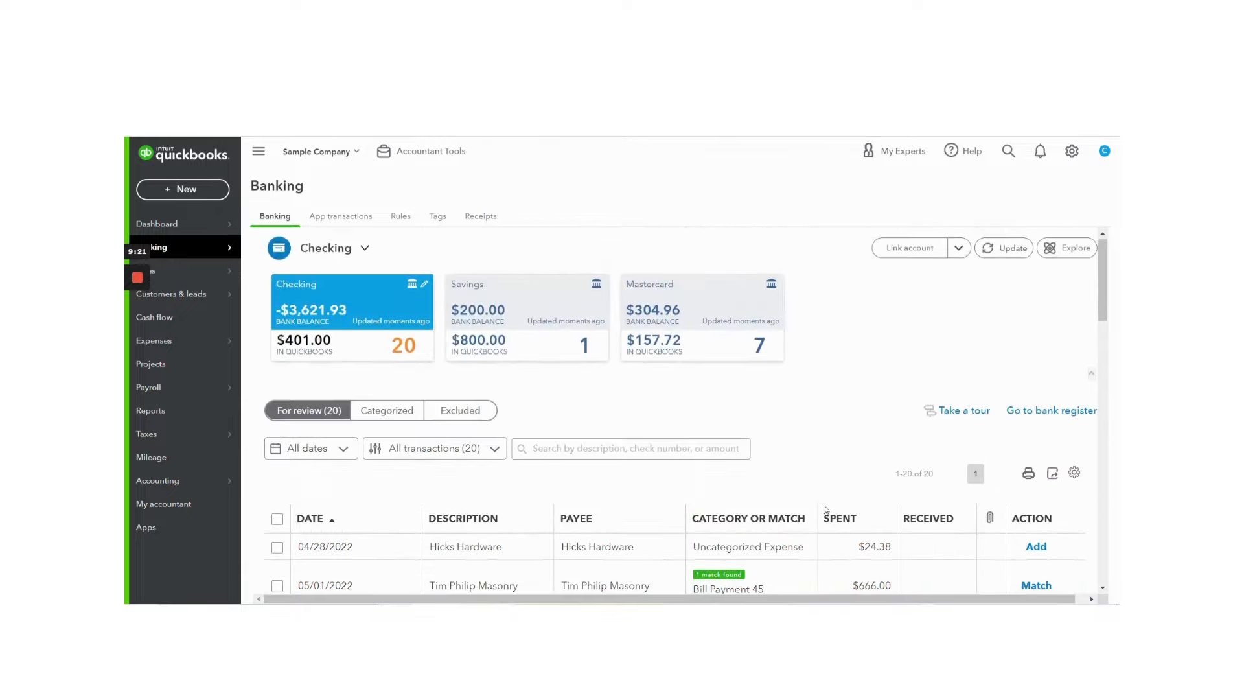
{"action": "scroll", "coordinate": [845, 486], "scroll_direction": "down", "scroll_amount": 15}
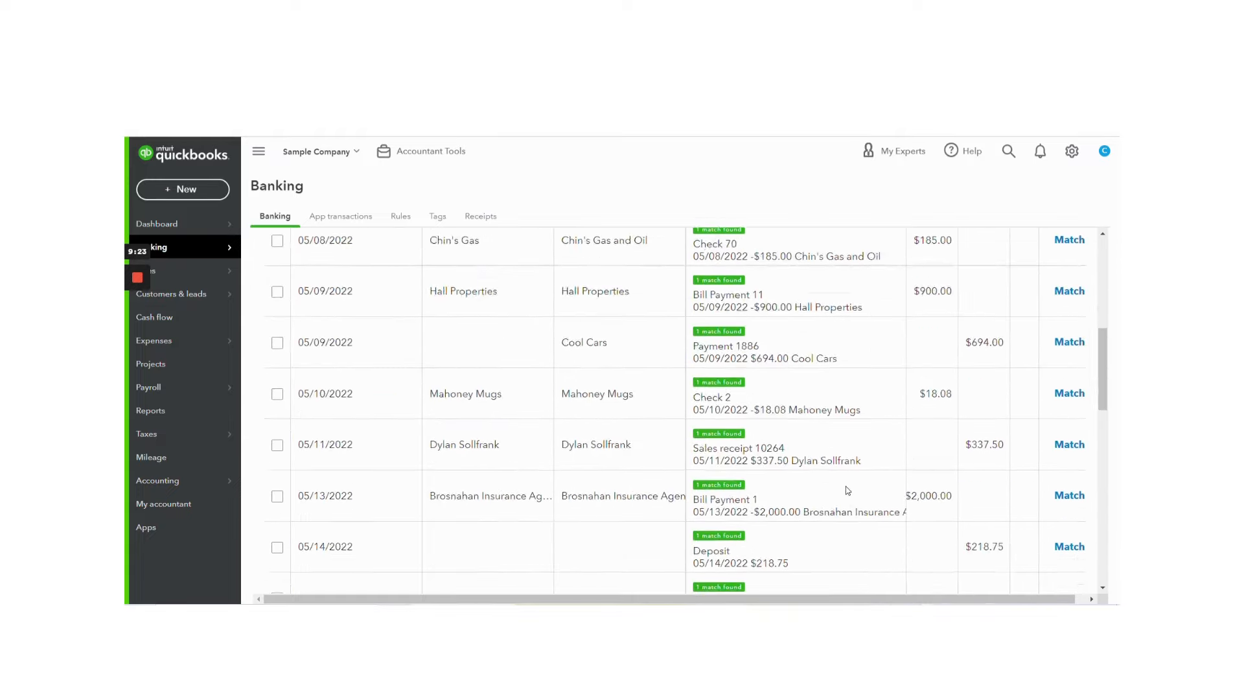
{"action": "scroll", "coordinate": [845, 485], "scroll_direction": "up", "scroll_amount": 3}
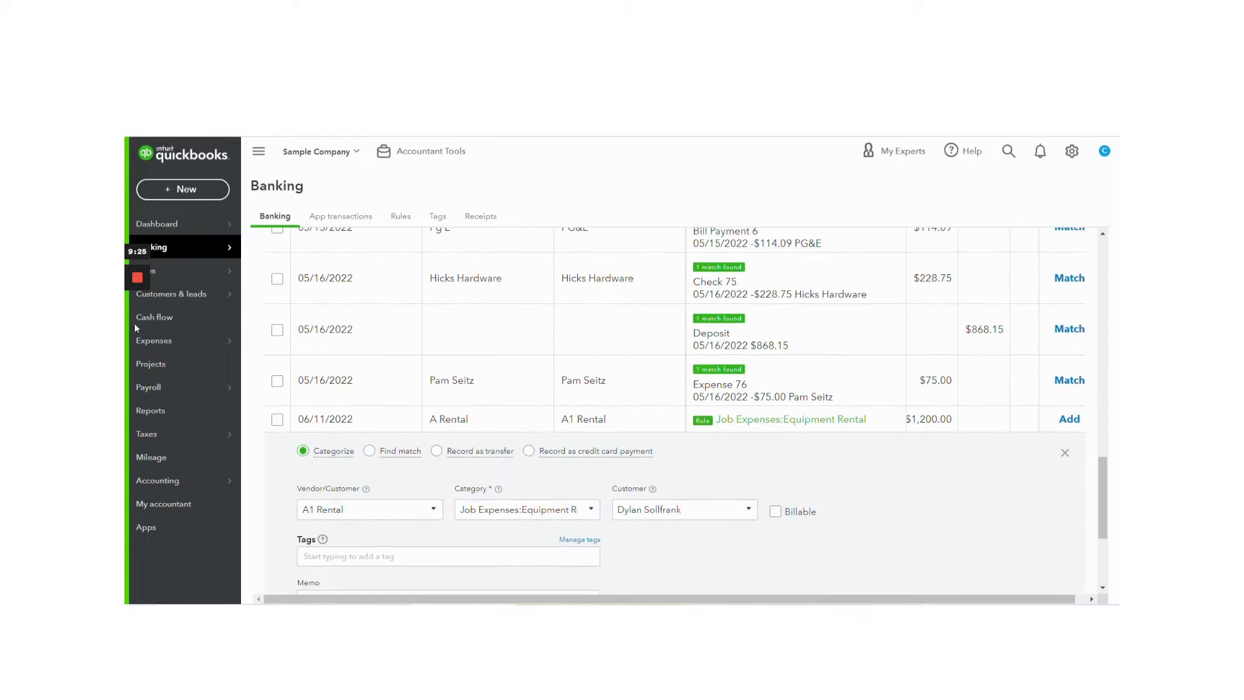
Step: Clear the customer from the $1,200.00 A Rental transaction and add it to the books
{"action": "mouse_move", "coordinate": [132, 288]}
{"action": "scroll", "coordinate": [842, 466], "scroll_direction": "down", "scroll_amount": 1}
{"action": "left_click", "coordinate": [748, 446]}
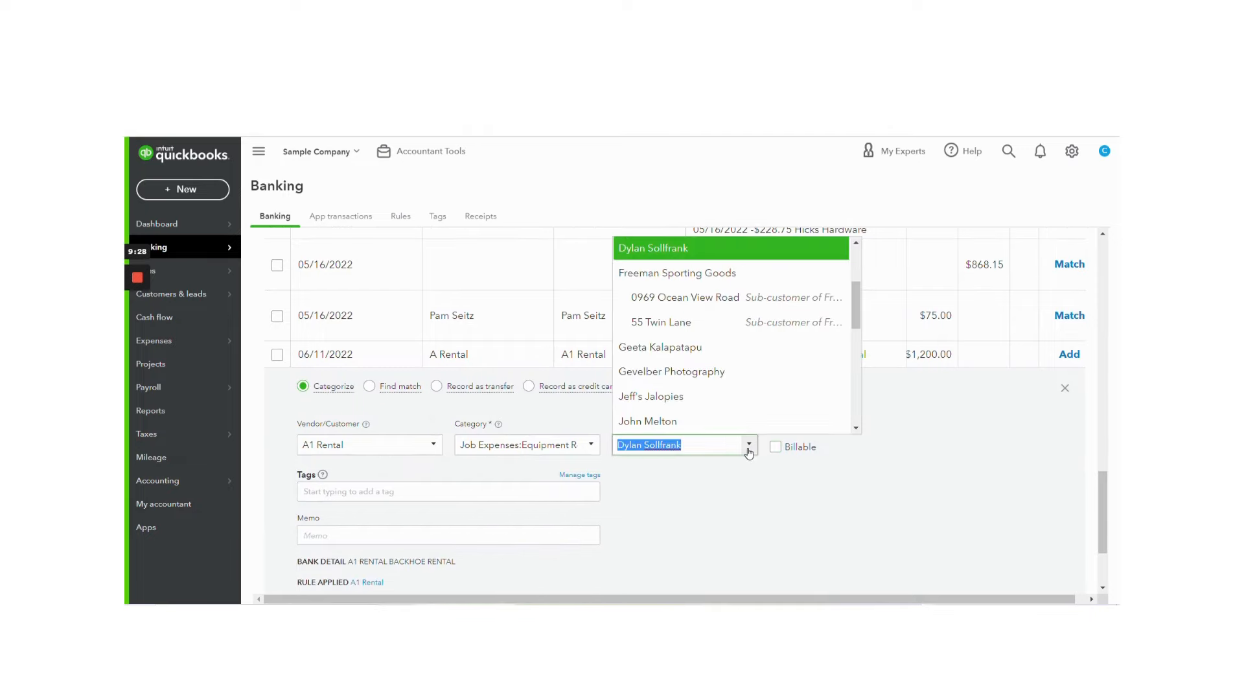
{"action": "key", "text": "BackSpace"}
{"action": "left_click", "coordinate": [925, 478]}
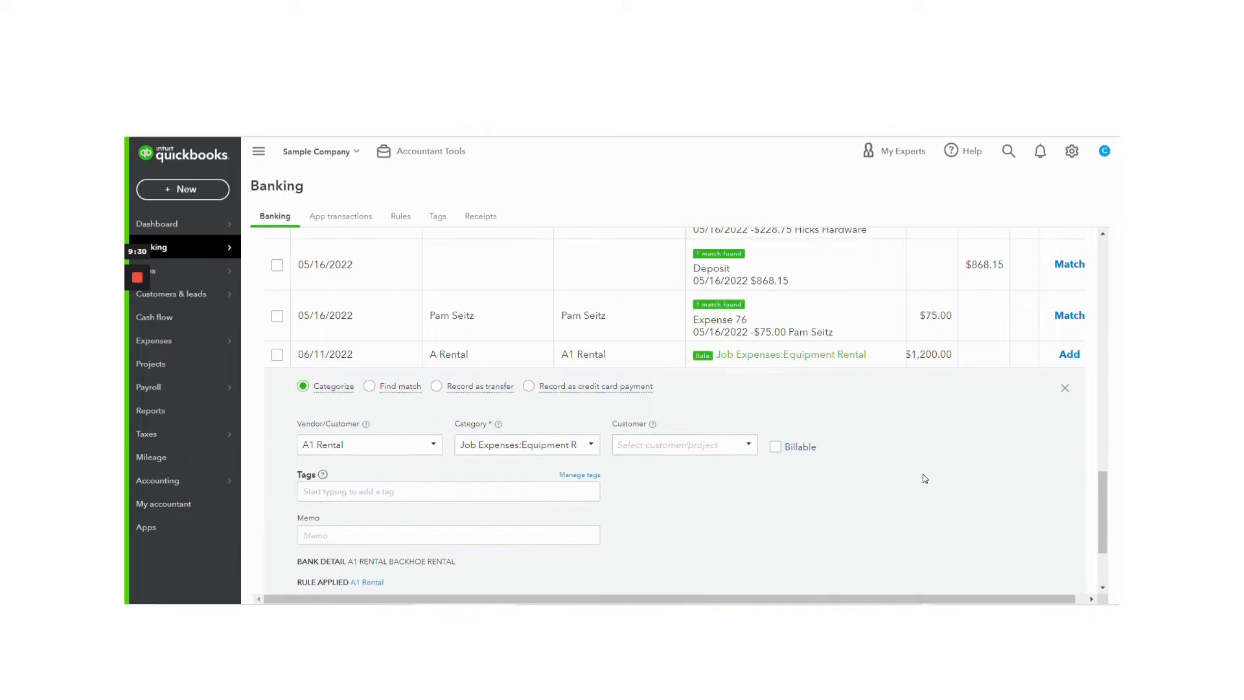
{"action": "scroll", "coordinate": [925, 478], "scroll_direction": "down", "scroll_amount": 2}
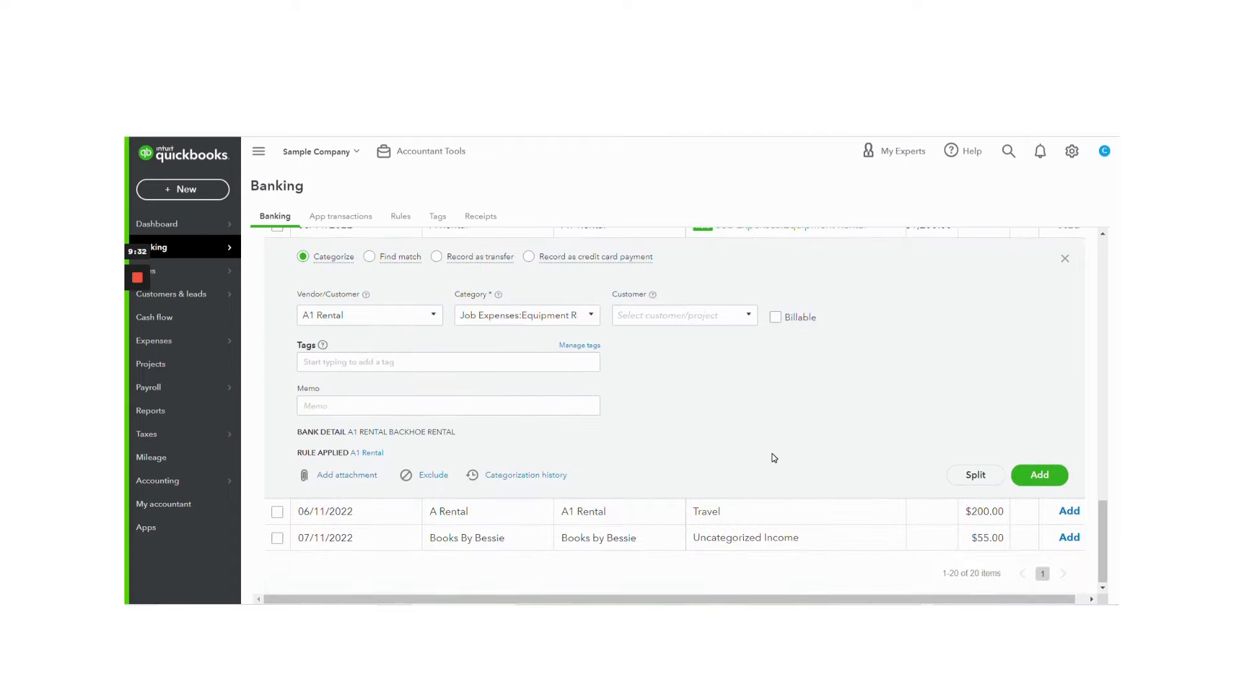
{"action": "scroll", "coordinate": [773, 457], "scroll_direction": "up", "scroll_amount": 1}
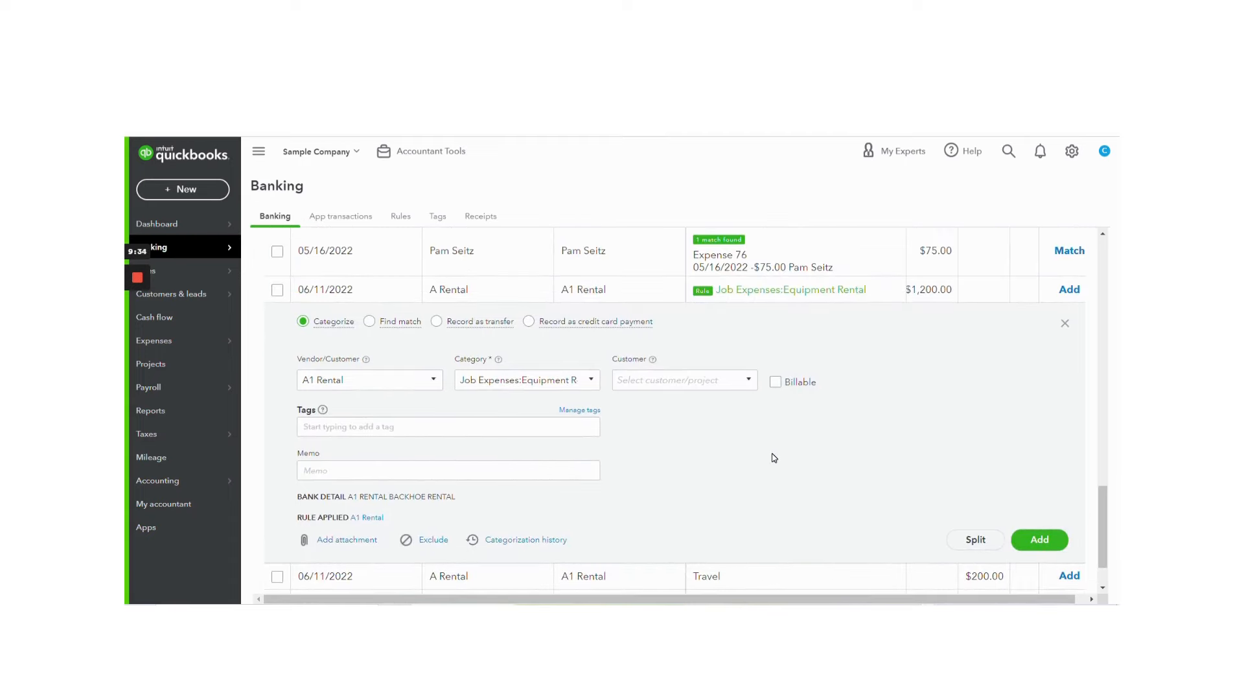
{"action": "left_click", "coordinate": [1039, 539]}
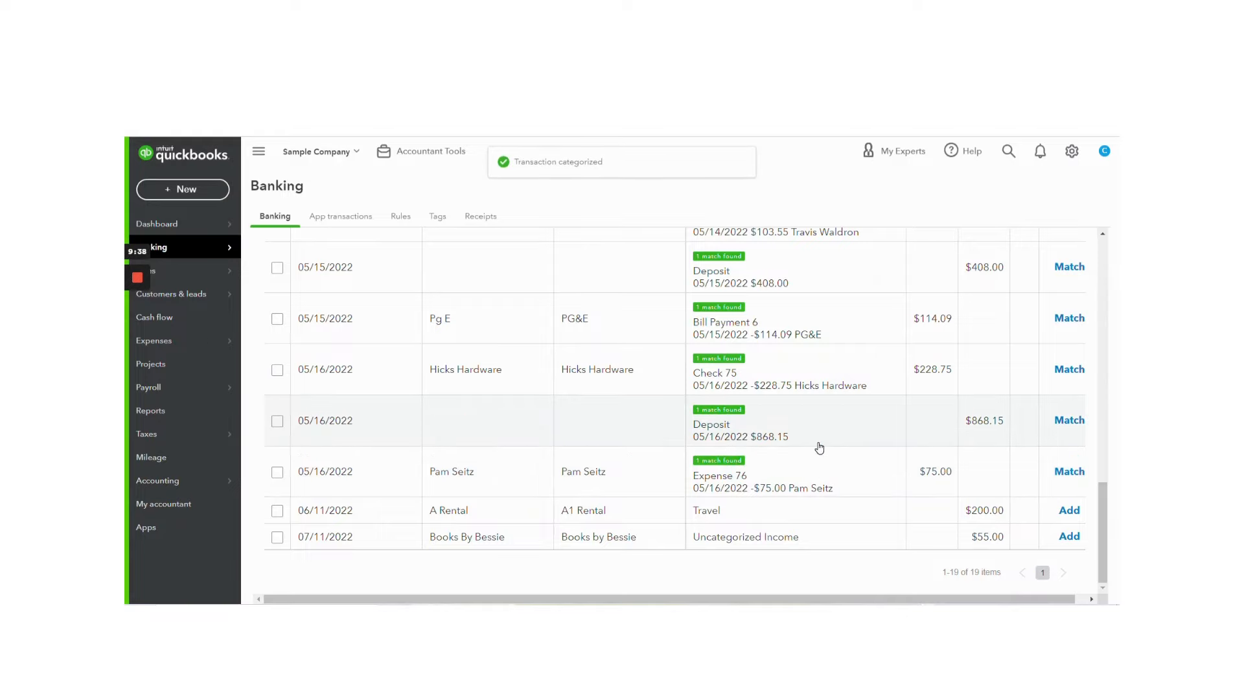
Step: Set the category of the 04/28/2022 Hicks Hardware transaction to Sprinklers and Drip Systems under Job Expenses: Job Materials
{"action": "scroll", "coordinate": [819, 447], "scroll_direction": "up", "scroll_amount": 10}
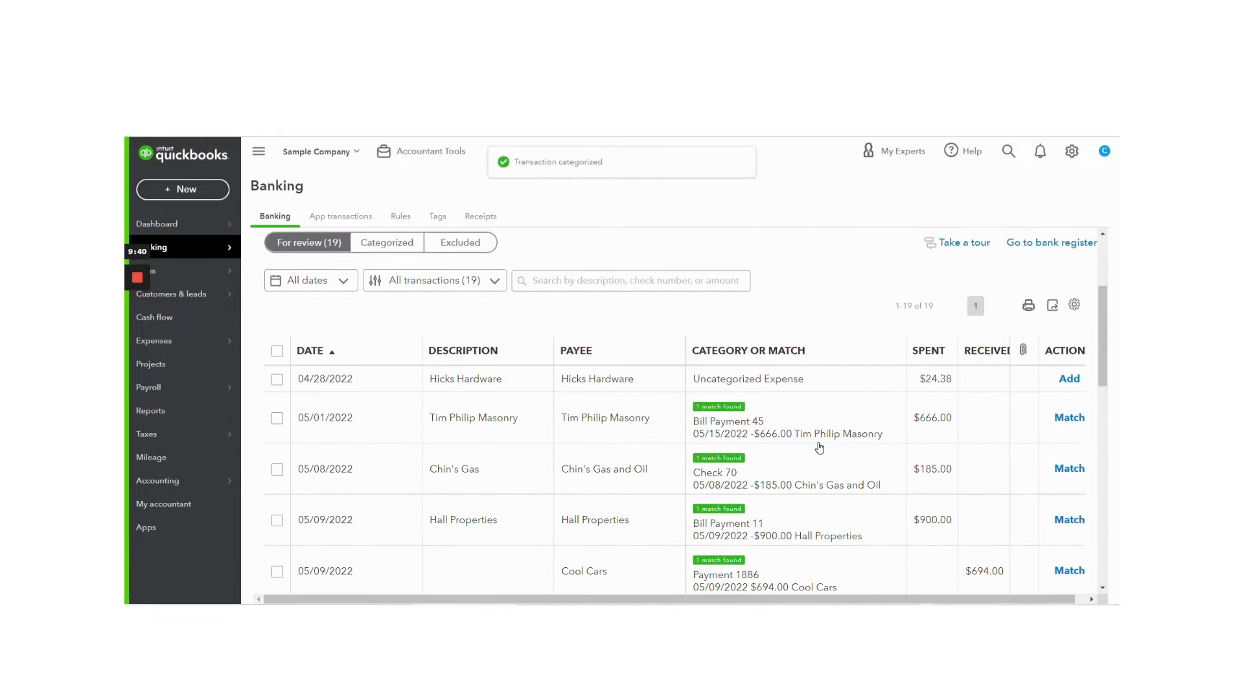
{"action": "left_click", "coordinate": [657, 387]}
{"action": "scroll", "coordinate": [530, 389], "scroll_direction": "down", "scroll_amount": 1}
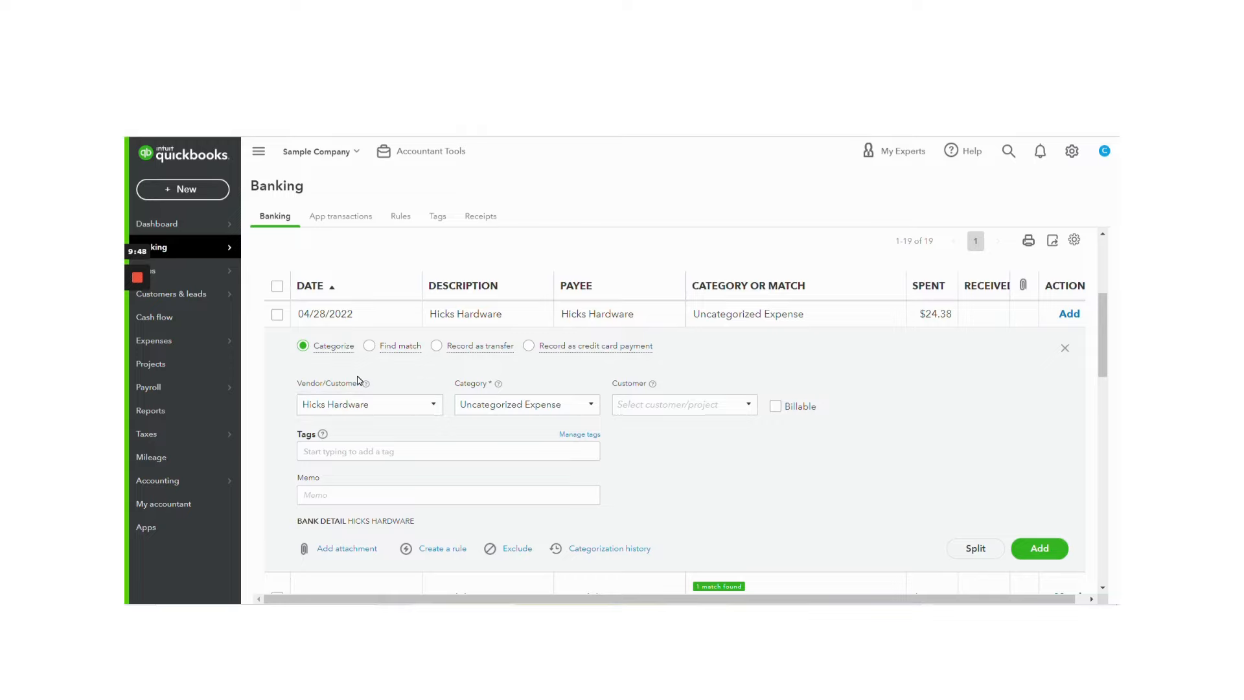
{"action": "left_click", "coordinate": [527, 404]}
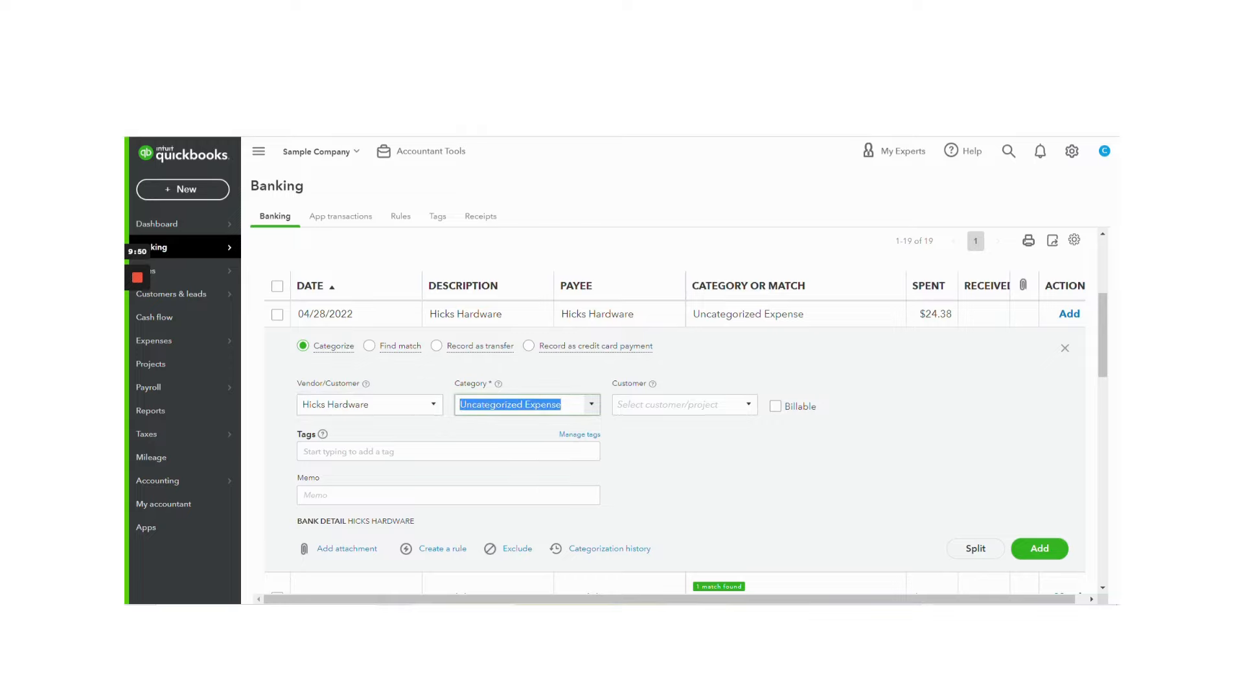
{"action": "type", "text": "mater"}
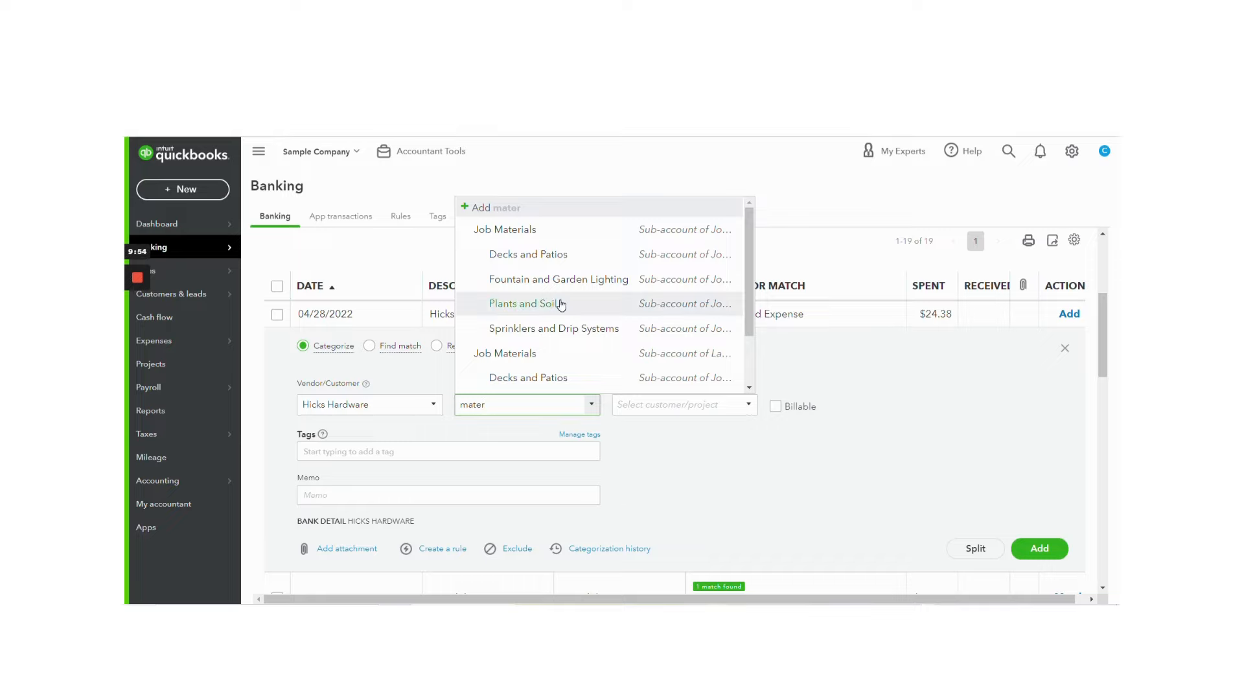
{"action": "left_click", "coordinate": [561, 328]}
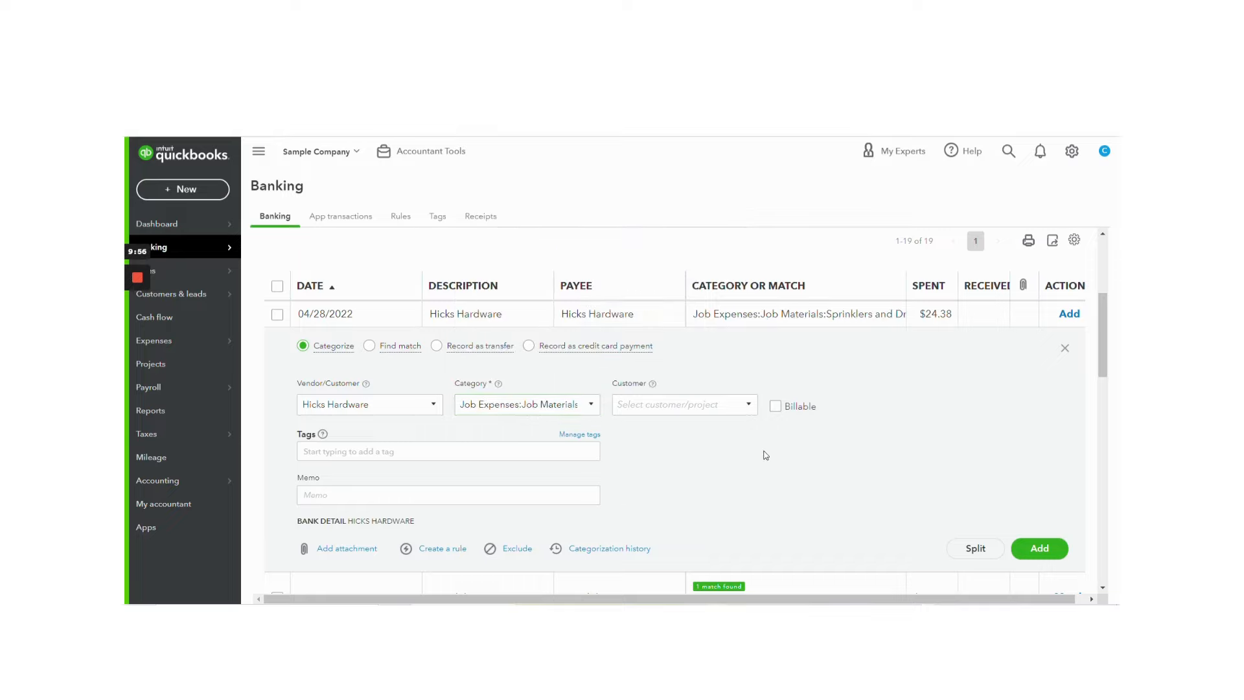
Step: Create a bank rule from the Hicks Hardware transaction and name it Hicks Hardware
{"action": "scroll", "coordinate": [764, 453], "scroll_direction": "down", "scroll_amount": 1}
{"action": "left_click", "coordinate": [453, 486]}
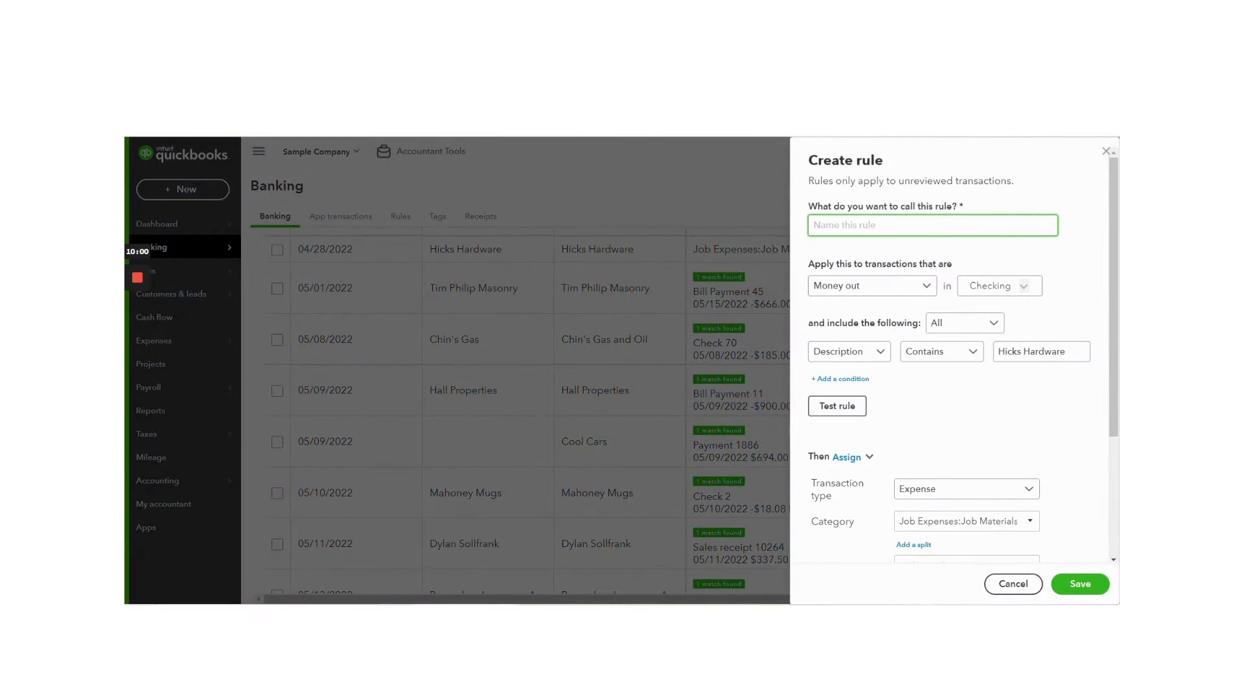
{"action": "type", "text": "Hicks Hardware"}
Step: Apply the Hicks Hardware rule to Money out transactions in all bank accounts
{"action": "left_click", "coordinate": [848, 292]}
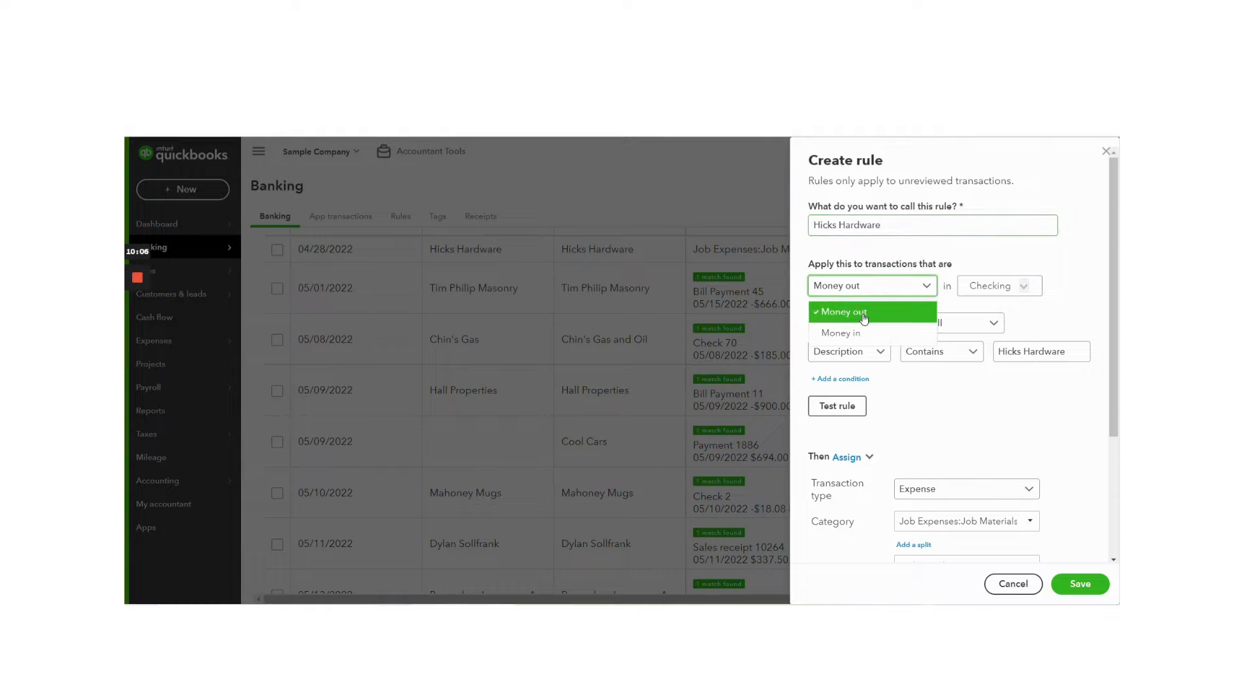
{"action": "left_click", "coordinate": [863, 316]}
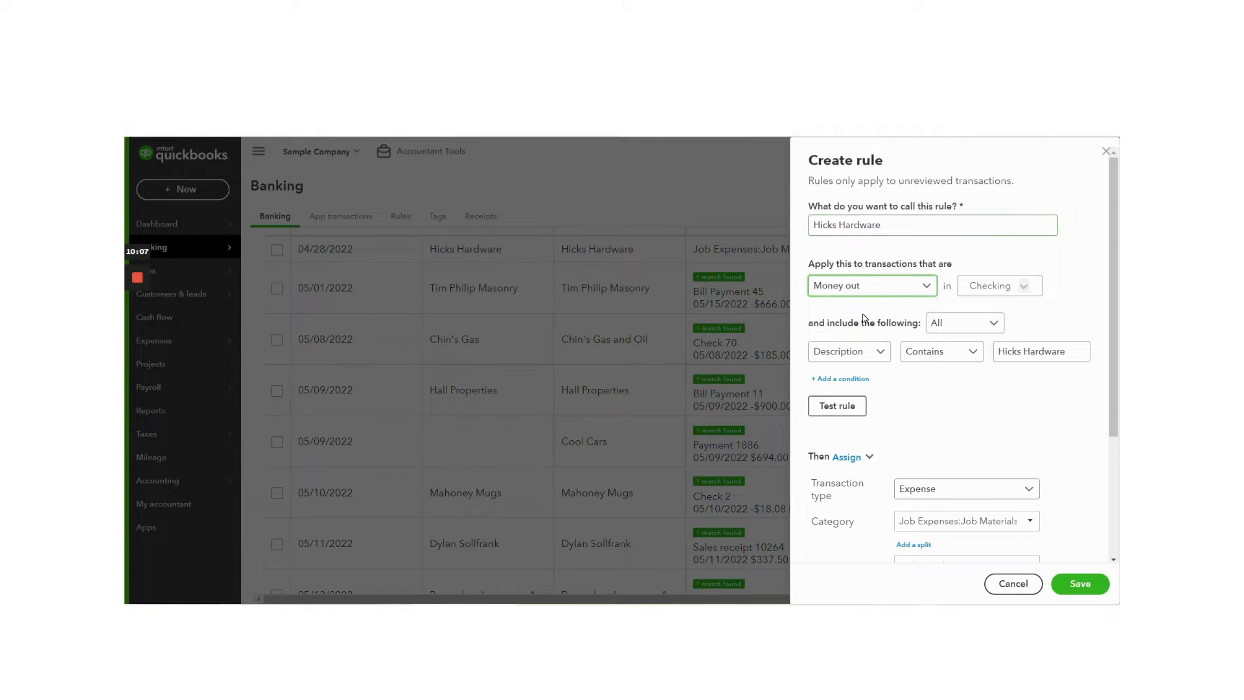
{"action": "left_click", "coordinate": [1026, 290]}
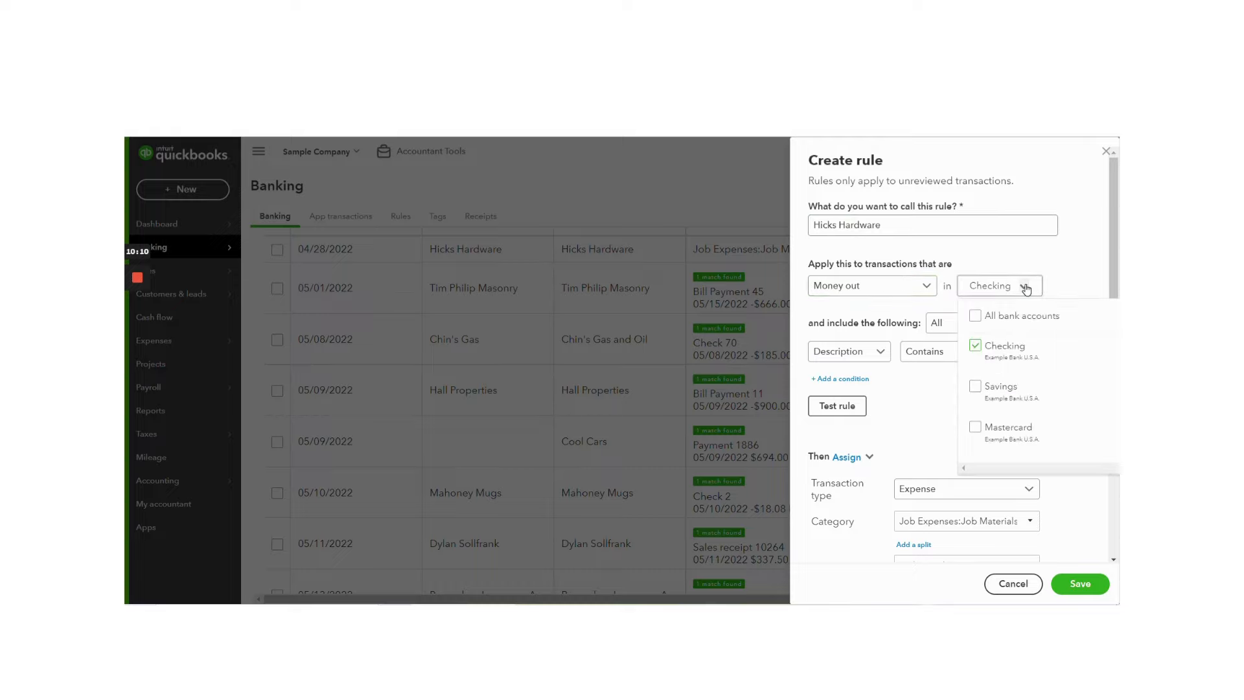
{"action": "left_click", "coordinate": [979, 315]}
{"action": "left_click", "coordinate": [900, 382]}
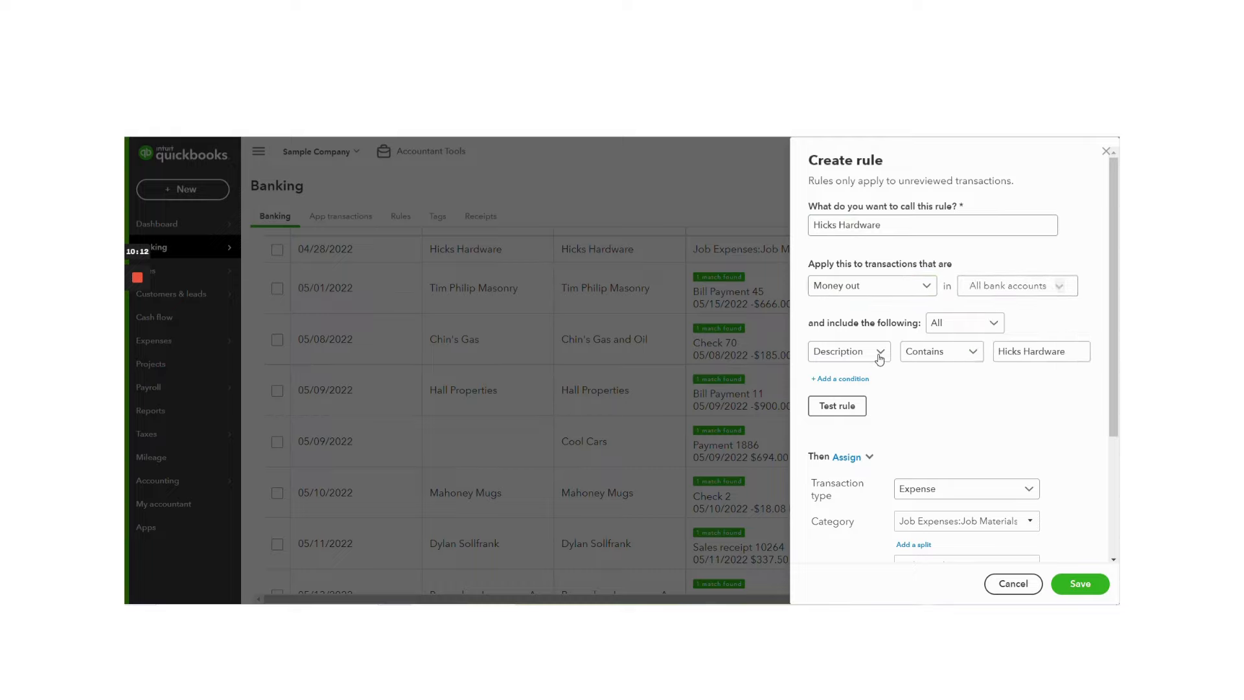
Step: Base the rule's condition on Bank text that contains Hicks Hardware
{"action": "left_click", "coordinate": [879, 360]}
{"action": "left_click", "coordinate": [864, 402]}
{"action": "left_click_drag", "start_coordinate": [1072, 354], "coordinate": [961, 358]}
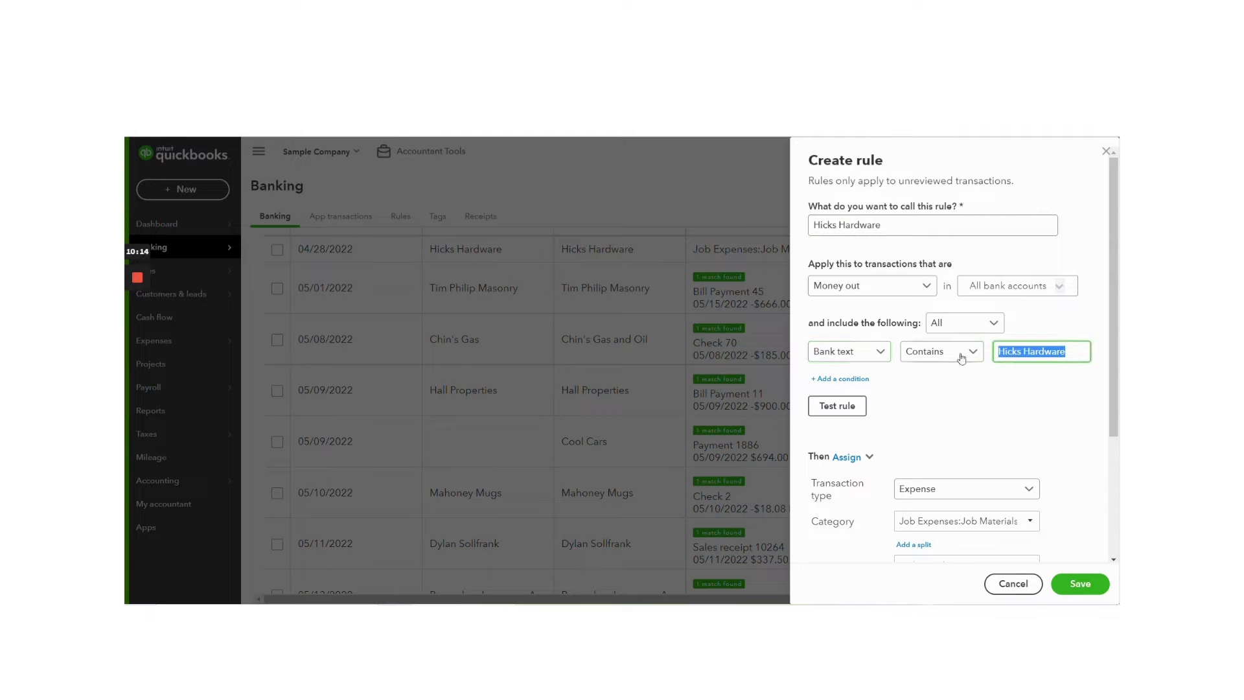
Step: Set the rule's assigned category to the Job Materials sub-account of Job Expenses
{"action": "scroll", "coordinate": [1072, 398], "scroll_direction": "down", "scroll_amount": 3}
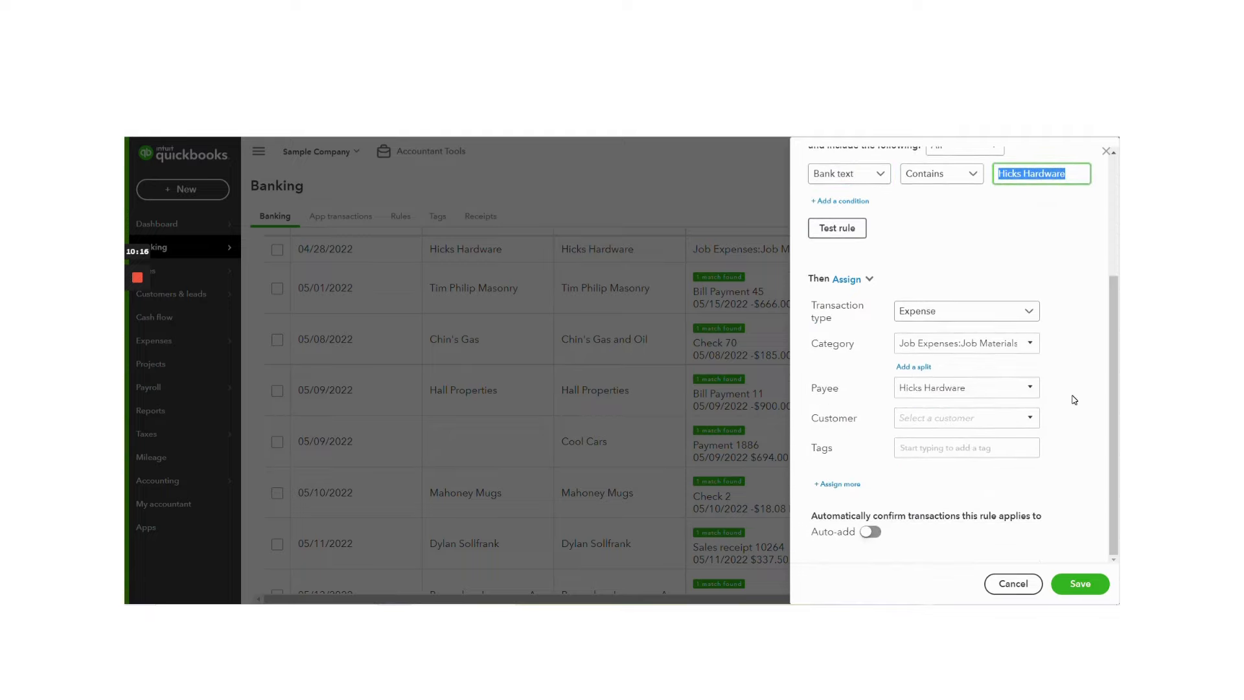
{"action": "left_click", "coordinate": [1031, 343]}
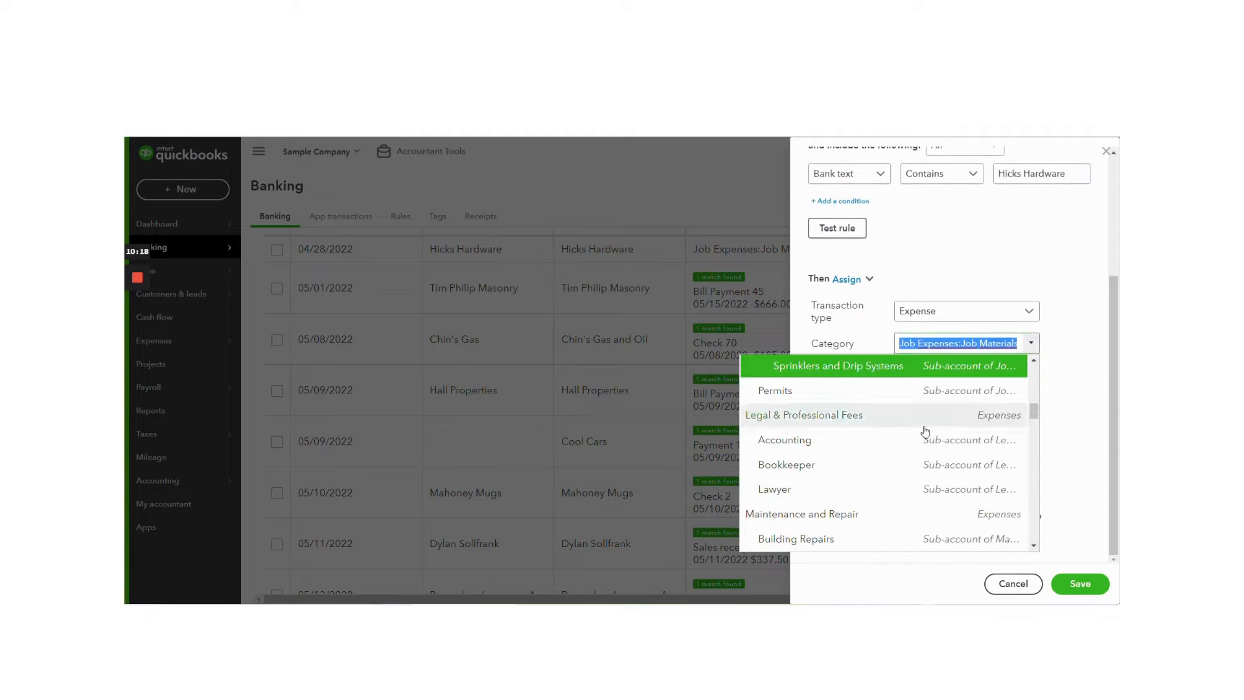
{"action": "scroll", "coordinate": [925, 431], "scroll_direction": "down", "scroll_amount": 3}
{"action": "left_click", "coordinate": [877, 460]}
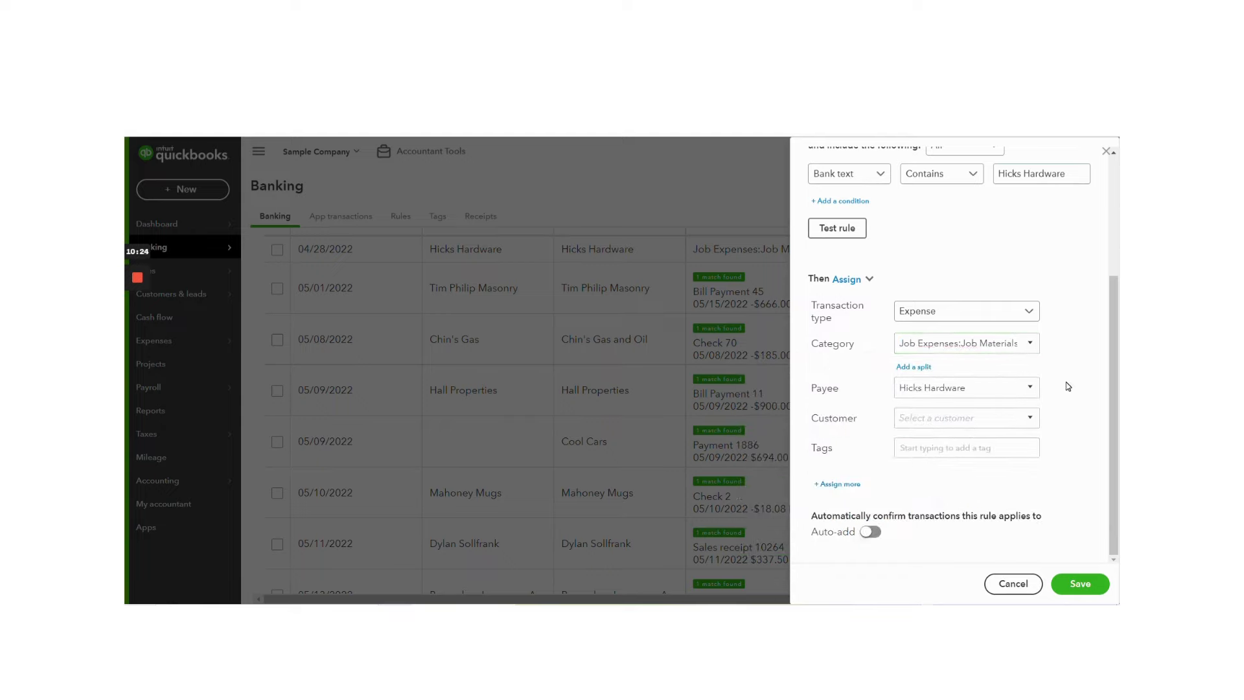
Step: Save the Hicks Hardware rule and add the 04/28/2022 Hicks Hardware transaction of $24.38 to the books
{"action": "left_click", "coordinate": [1080, 584]}
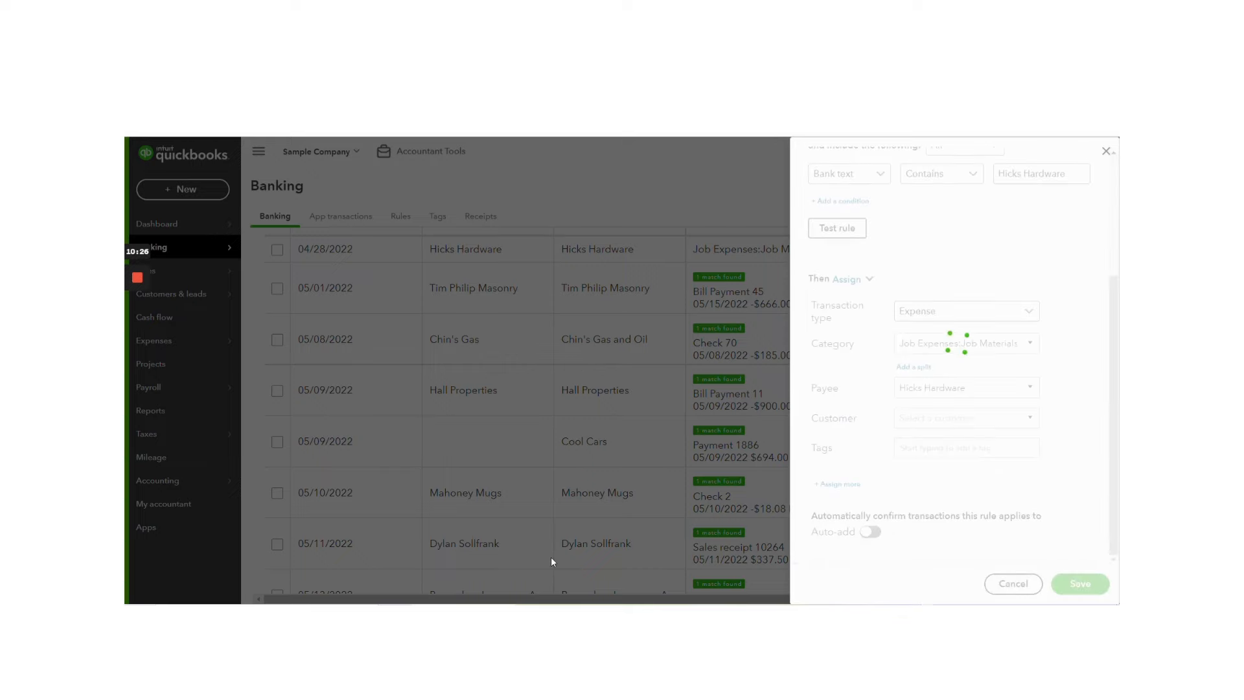
{"action": "scroll", "coordinate": [630, 454], "scroll_direction": "up", "scroll_amount": 3}
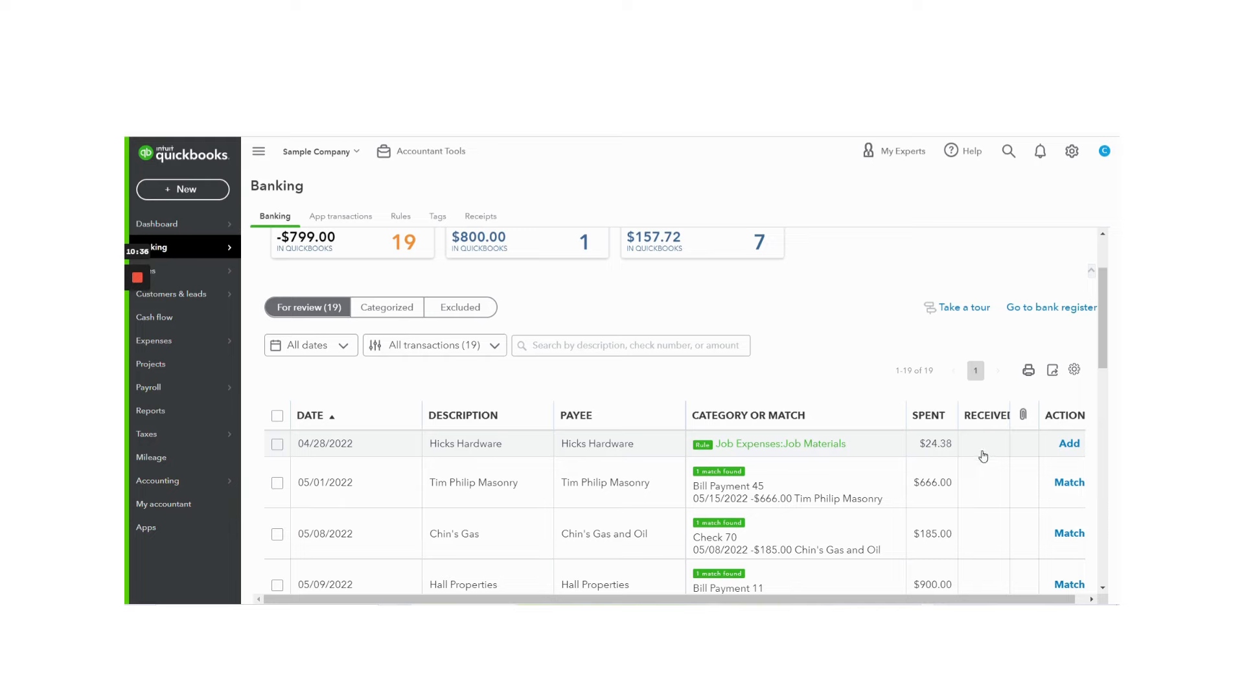
{"action": "left_click", "coordinate": [1069, 443]}
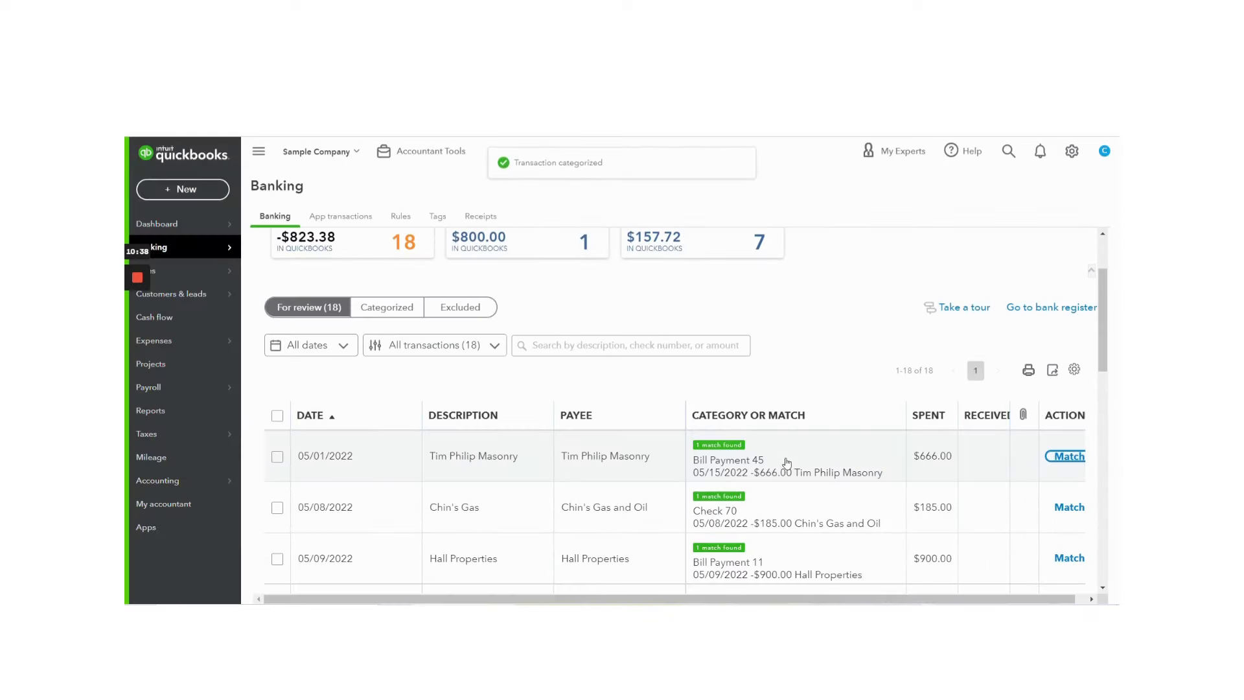
Step: Look over the Checking account's remaining For review transactions and the account balance summaries
{"action": "mouse_move", "coordinate": [138, 279]}
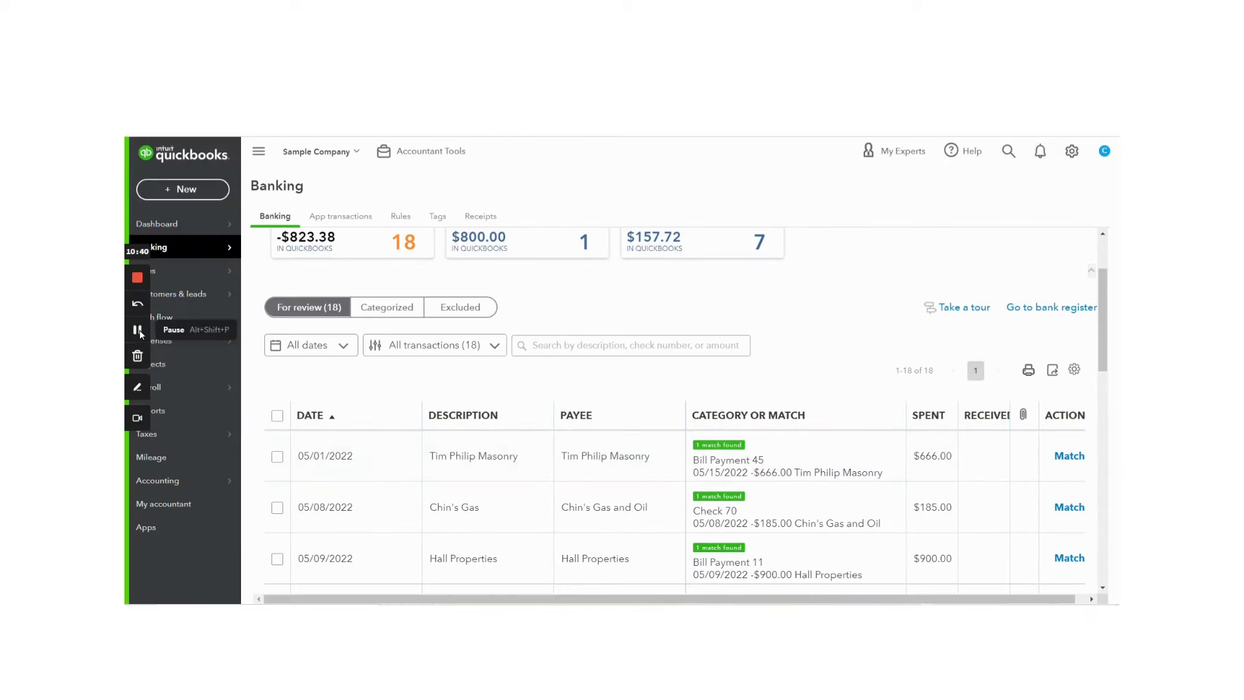
{"action": "scroll", "coordinate": [541, 288], "scroll_direction": "up", "scroll_amount": 2}
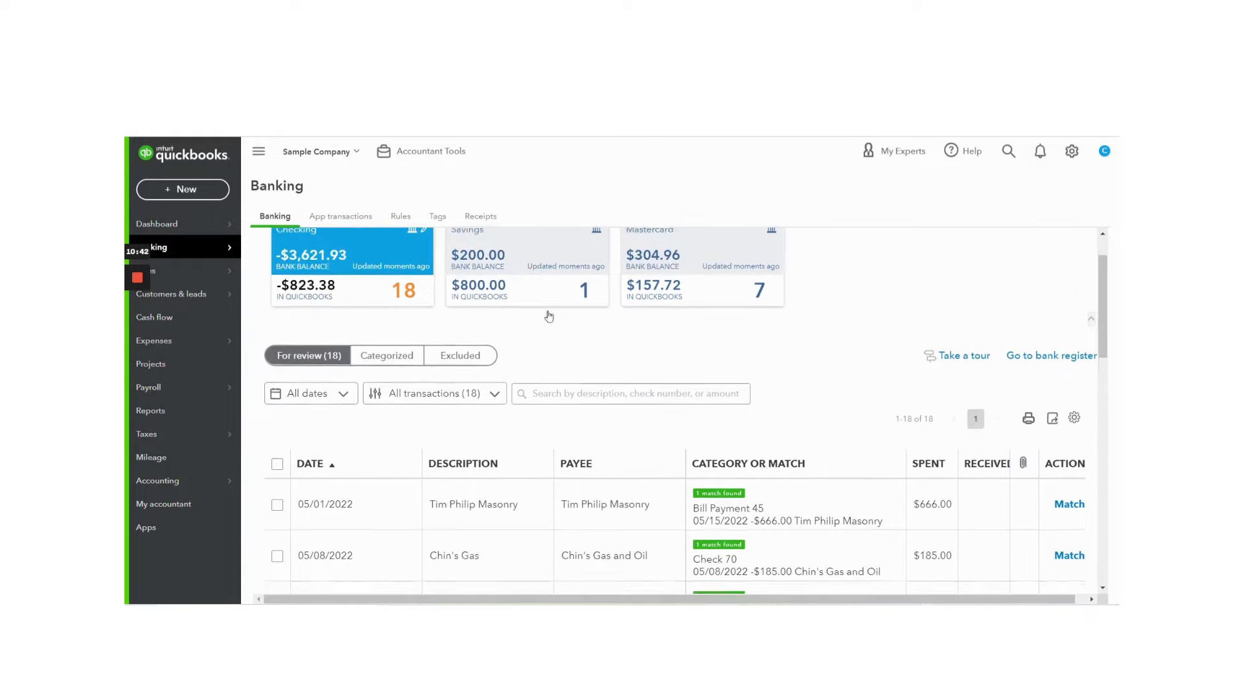
{"action": "scroll", "coordinate": [672, 408], "scroll_direction": "down", "scroll_amount": 3}
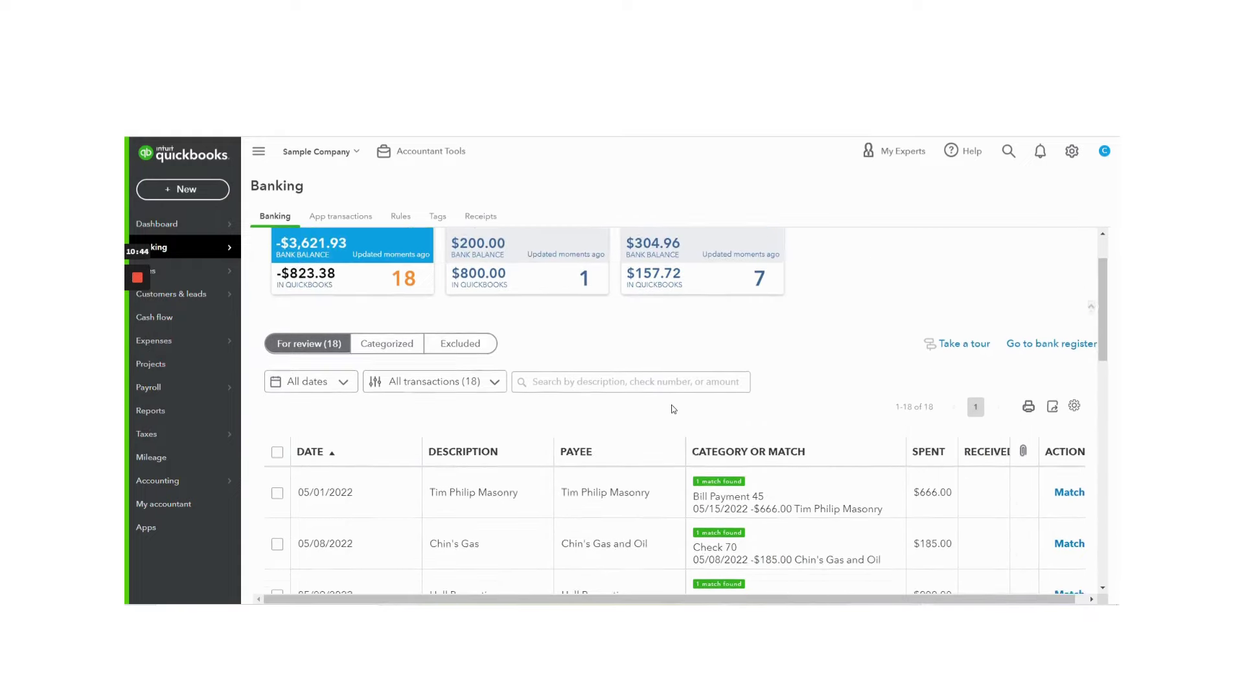
{"action": "scroll", "coordinate": [672, 409], "scroll_direction": "up", "scroll_amount": 2}
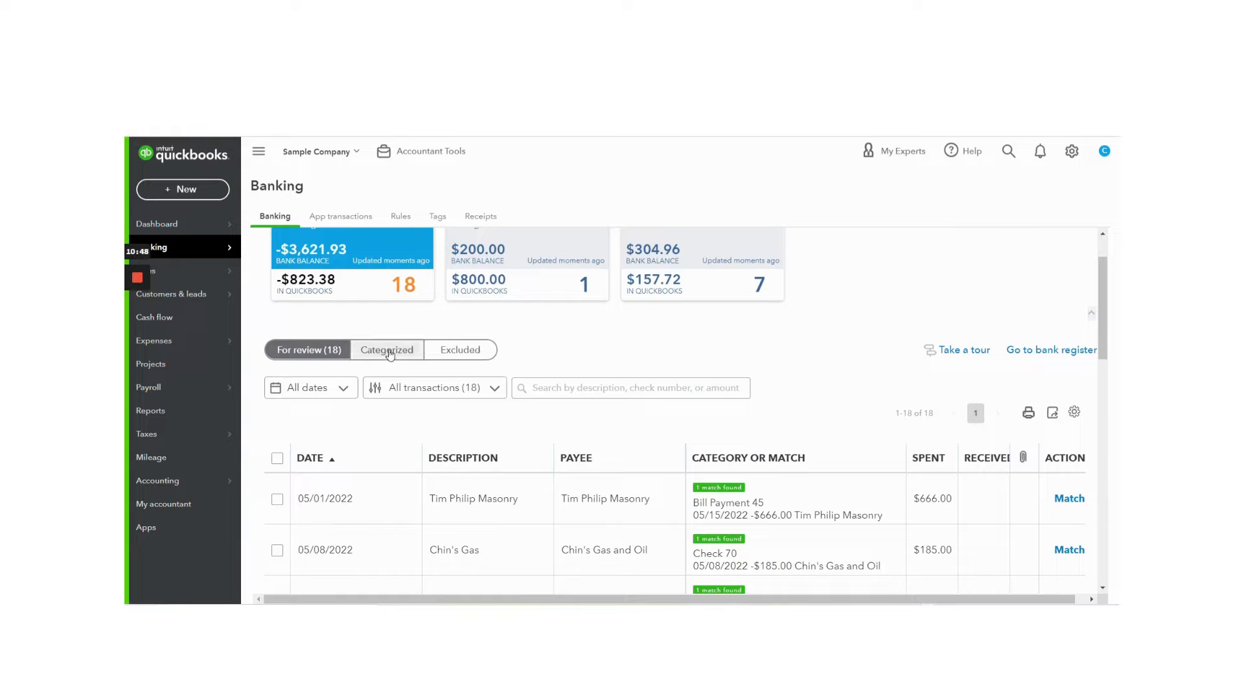
{"action": "left_click", "coordinate": [320, 353]}
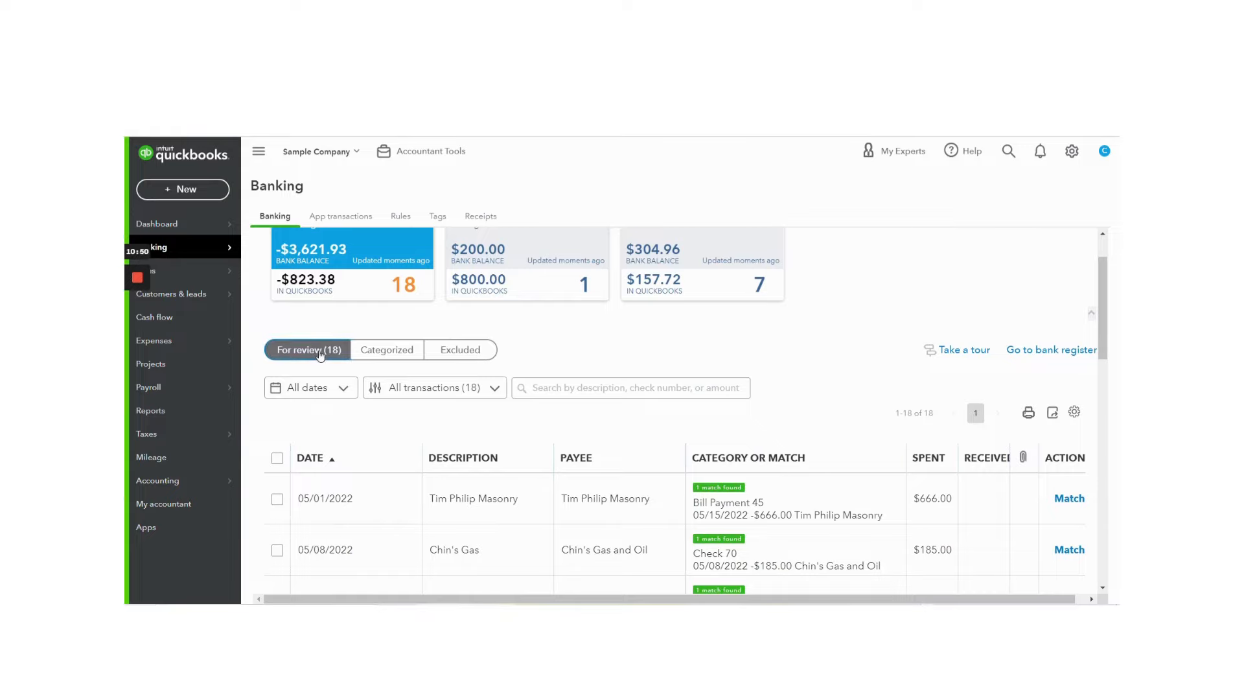
{"action": "scroll", "coordinate": [321, 353], "scroll_direction": "down", "scroll_amount": 2}
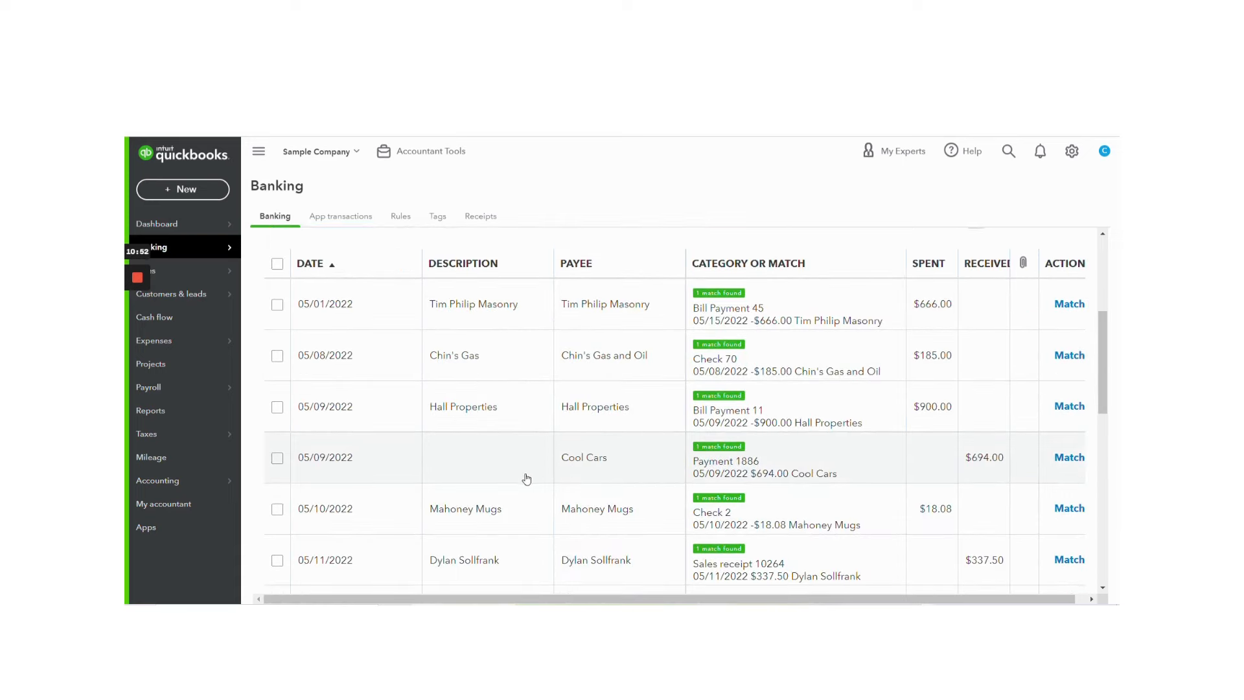
{"action": "scroll", "coordinate": [500, 478], "scroll_direction": "up", "scroll_amount": 1}
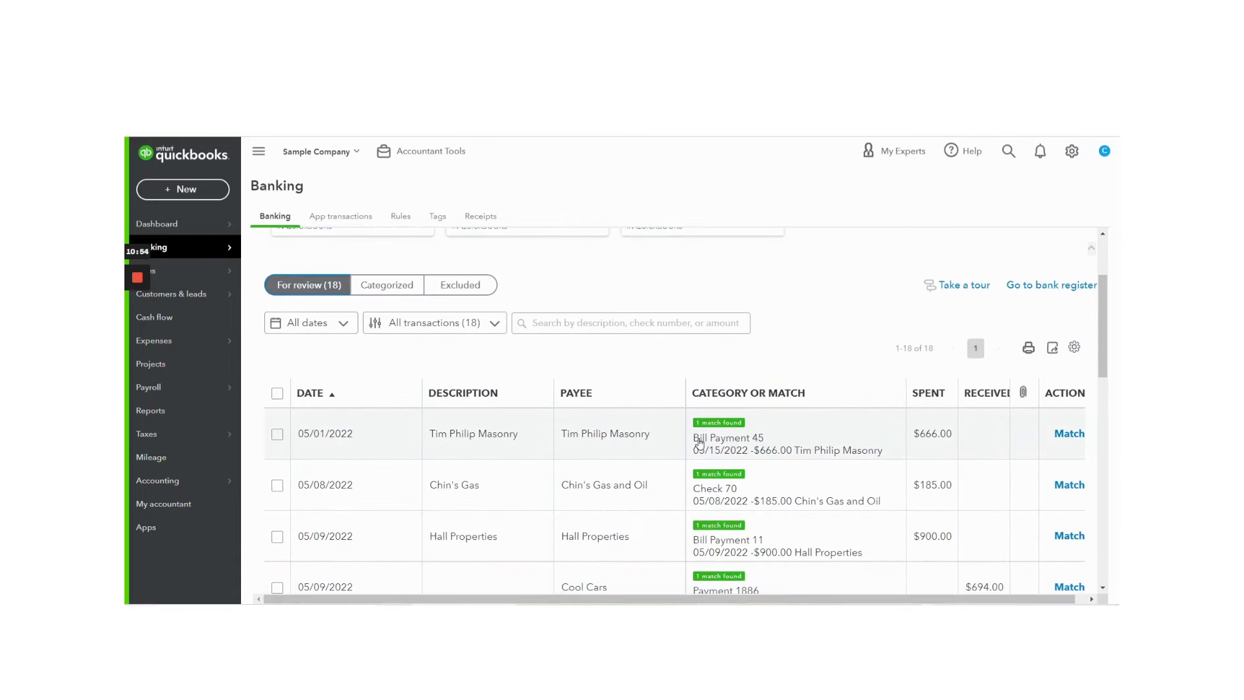
{"action": "scroll", "coordinate": [888, 467], "scroll_direction": "down", "scroll_amount": 3}
{"action": "scroll", "coordinate": [891, 467], "scroll_direction": "up", "scroll_amount": 5}
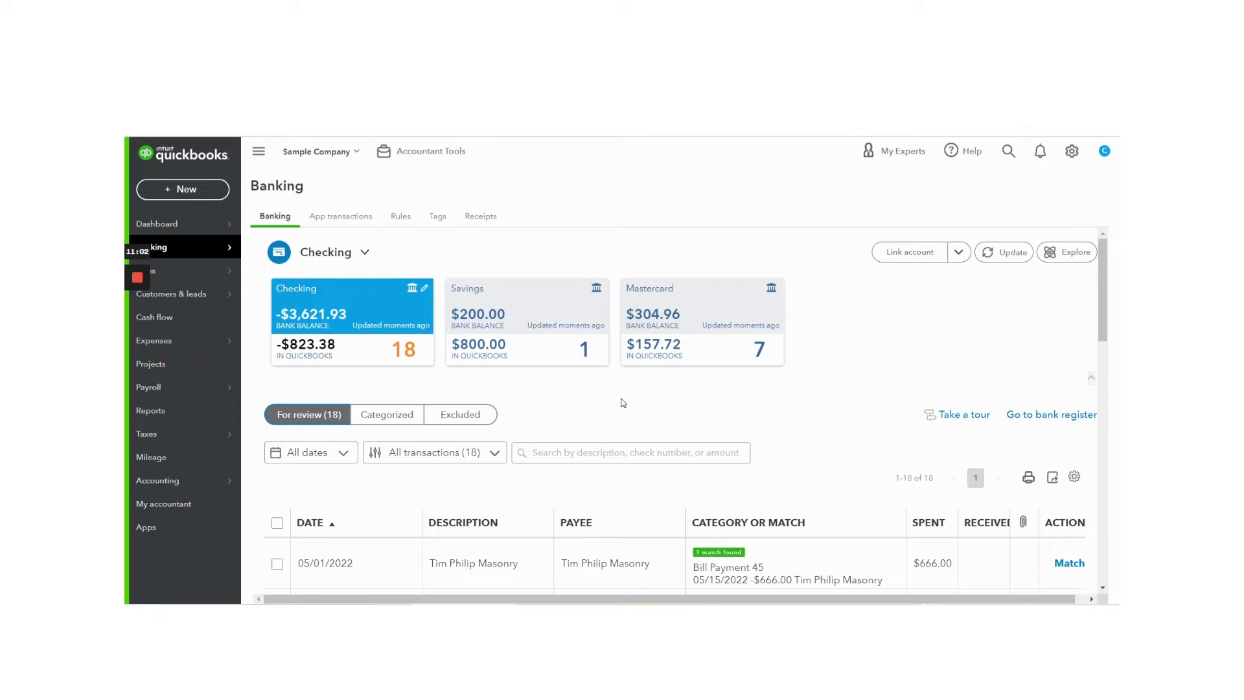
Step: Undo the categorization of the 04/28/2022 Hicks Hardware transaction in the Categorized list and widen the table's Action area
{"action": "left_click", "coordinate": [387, 414]}
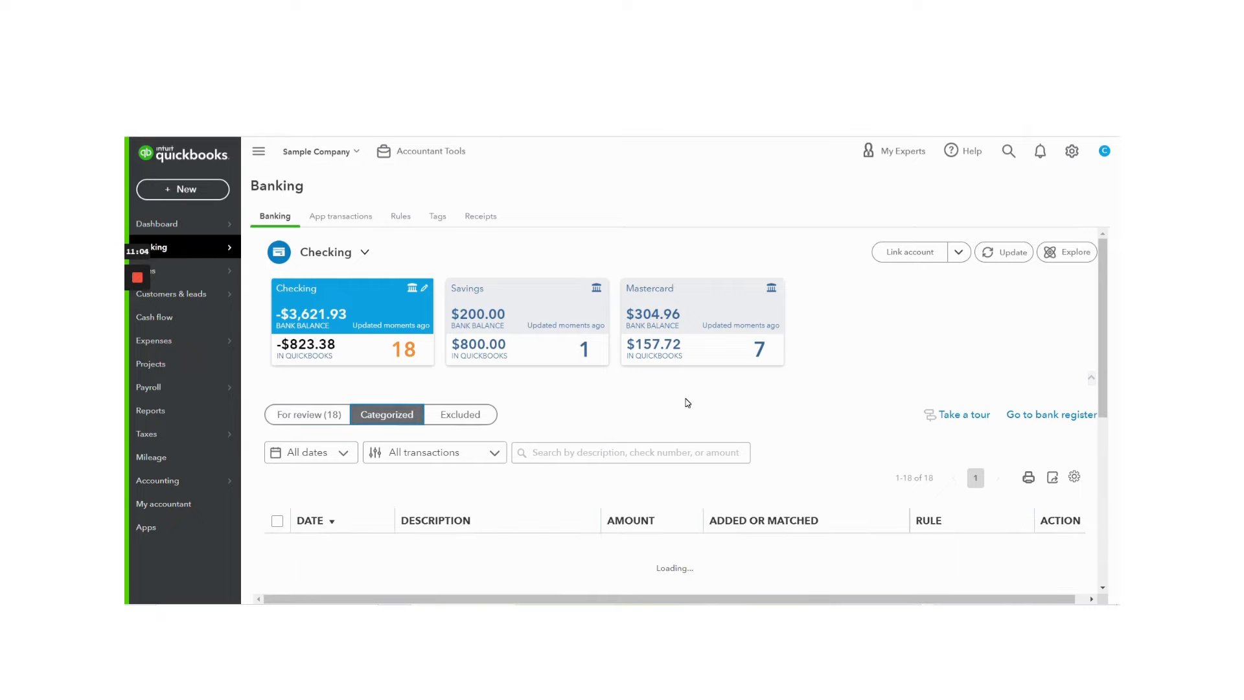
{"action": "scroll", "coordinate": [687, 403], "scroll_direction": "down", "scroll_amount": 2}
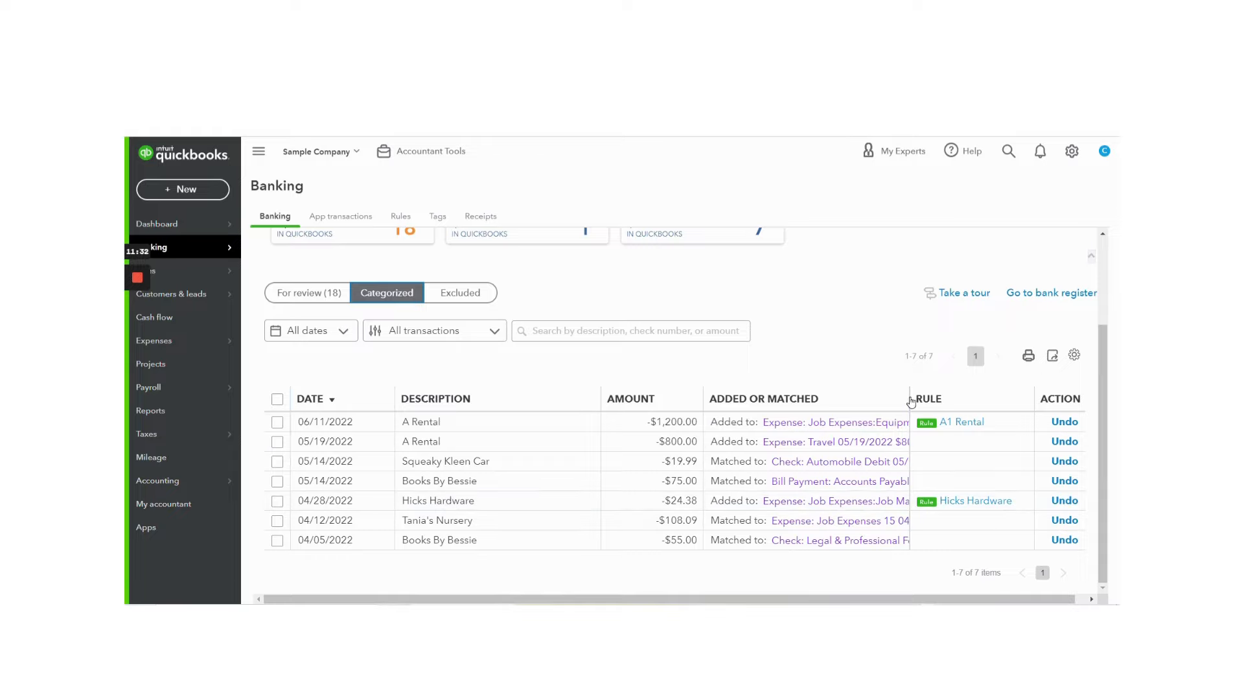
{"action": "left_click_drag", "start_coordinate": [910, 401], "coordinate": [864, 399]}
{"action": "left_click", "coordinate": [1004, 500]}
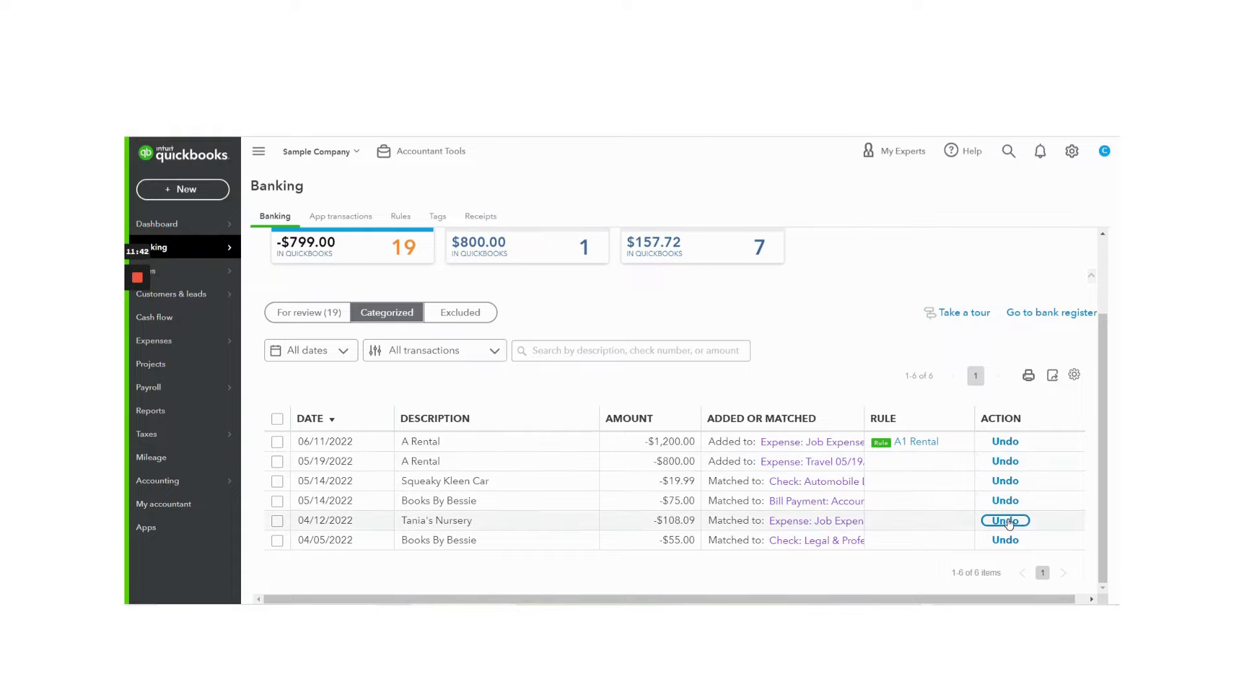
Step: Recategorize the 04/28/2022 Hicks Hardware transaction as Decks and Patios under Job Expenses:Job Materials and add it to the books
{"action": "left_click", "coordinate": [289, 312]}
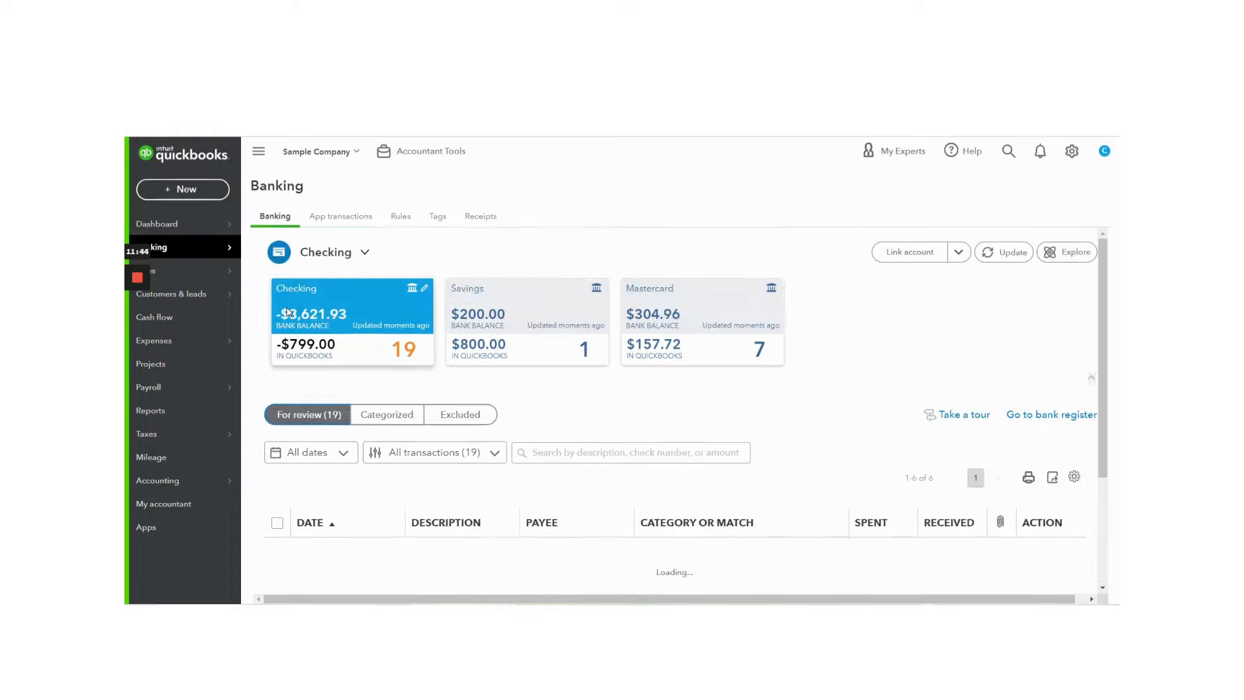
{"action": "scroll", "coordinate": [453, 402], "scroll_direction": "down", "scroll_amount": 2}
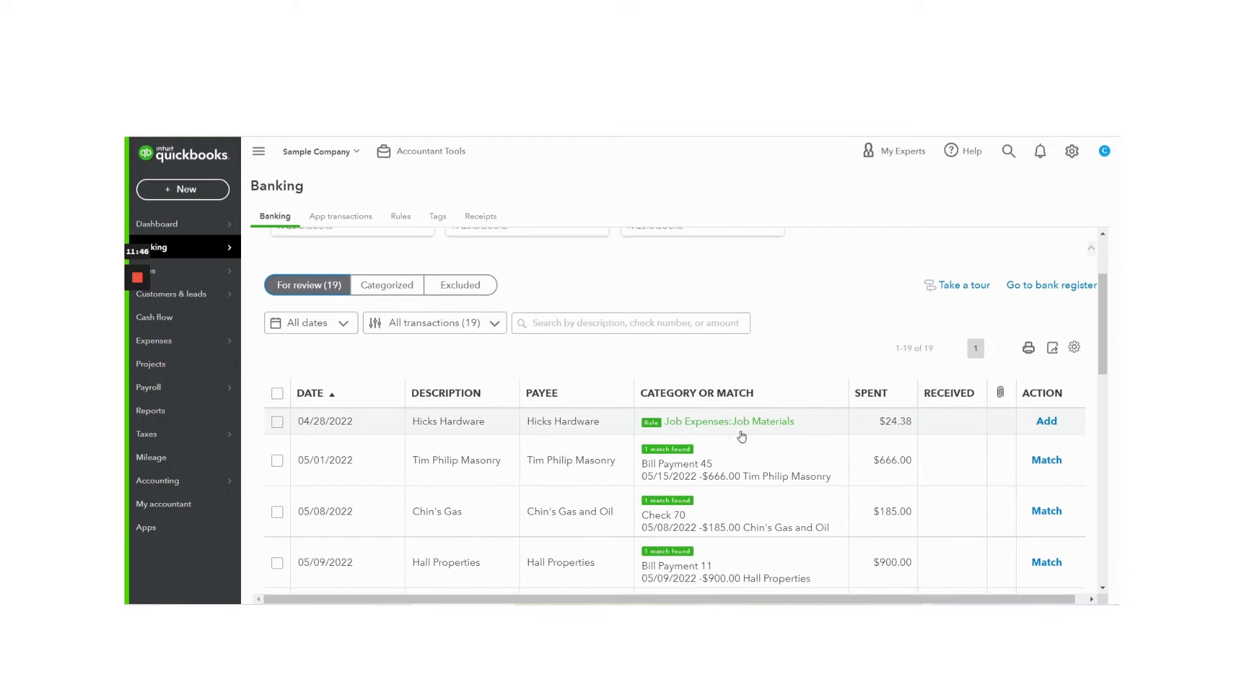
{"action": "left_click", "coordinate": [818, 421]}
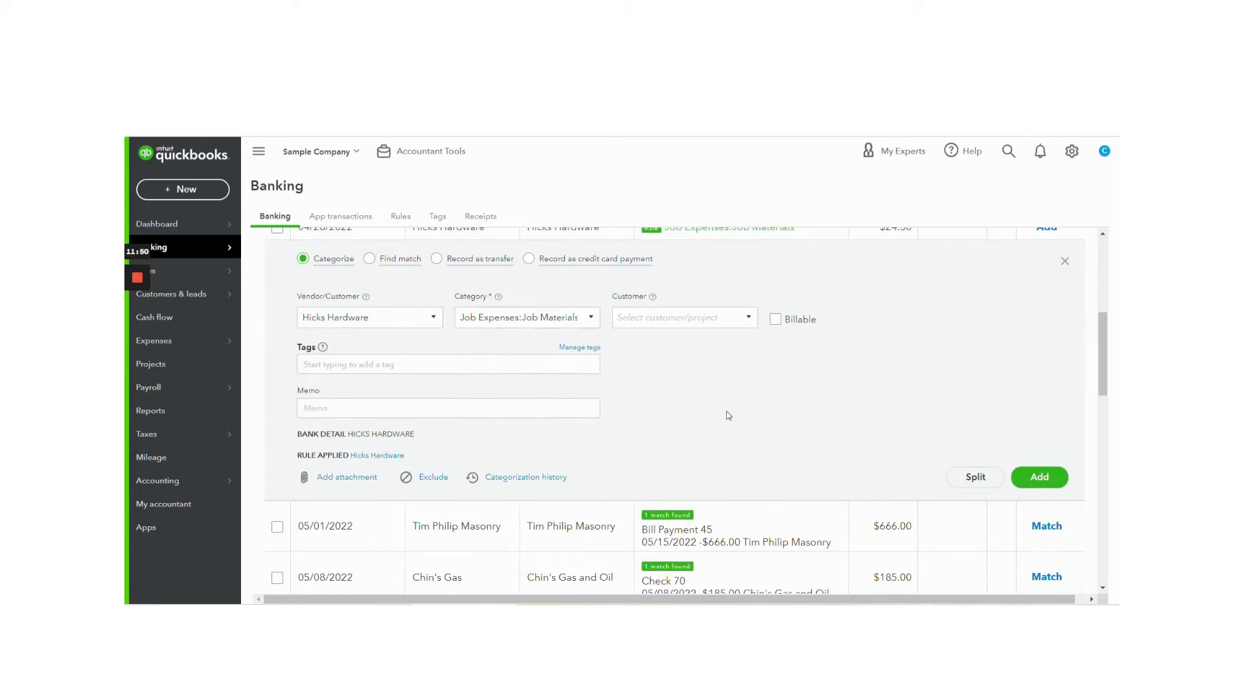
{"action": "left_click", "coordinate": [597, 324]}
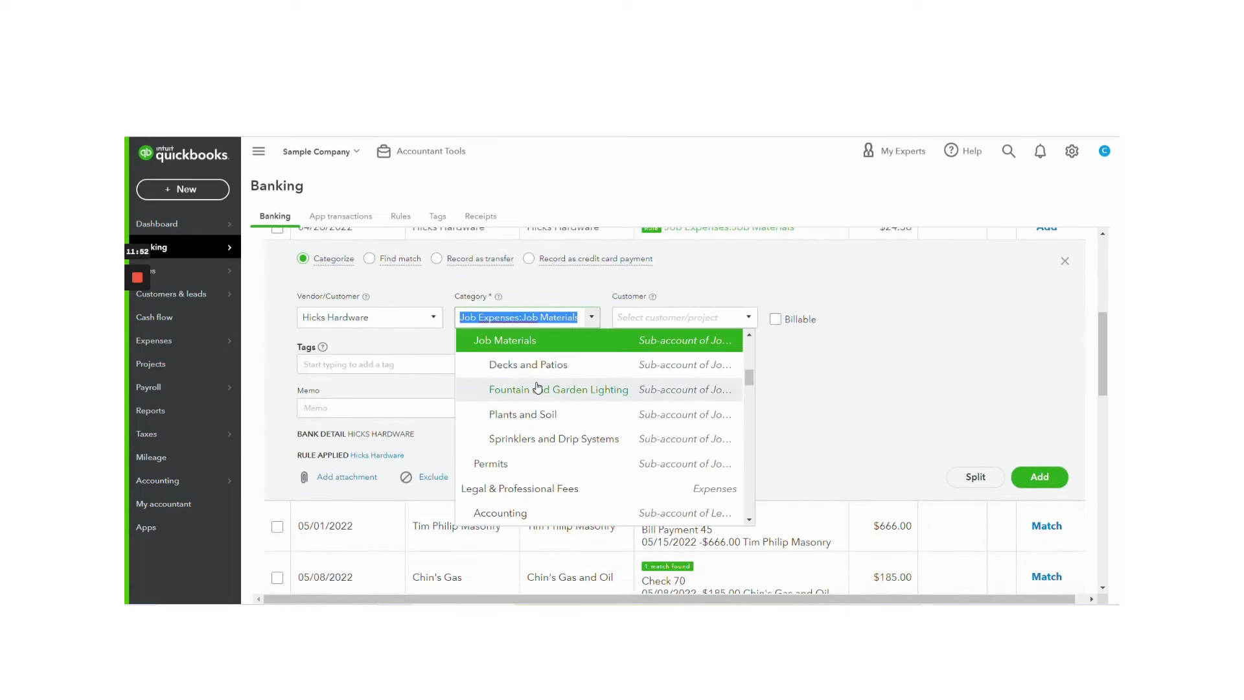
{"action": "left_click", "coordinate": [535, 365]}
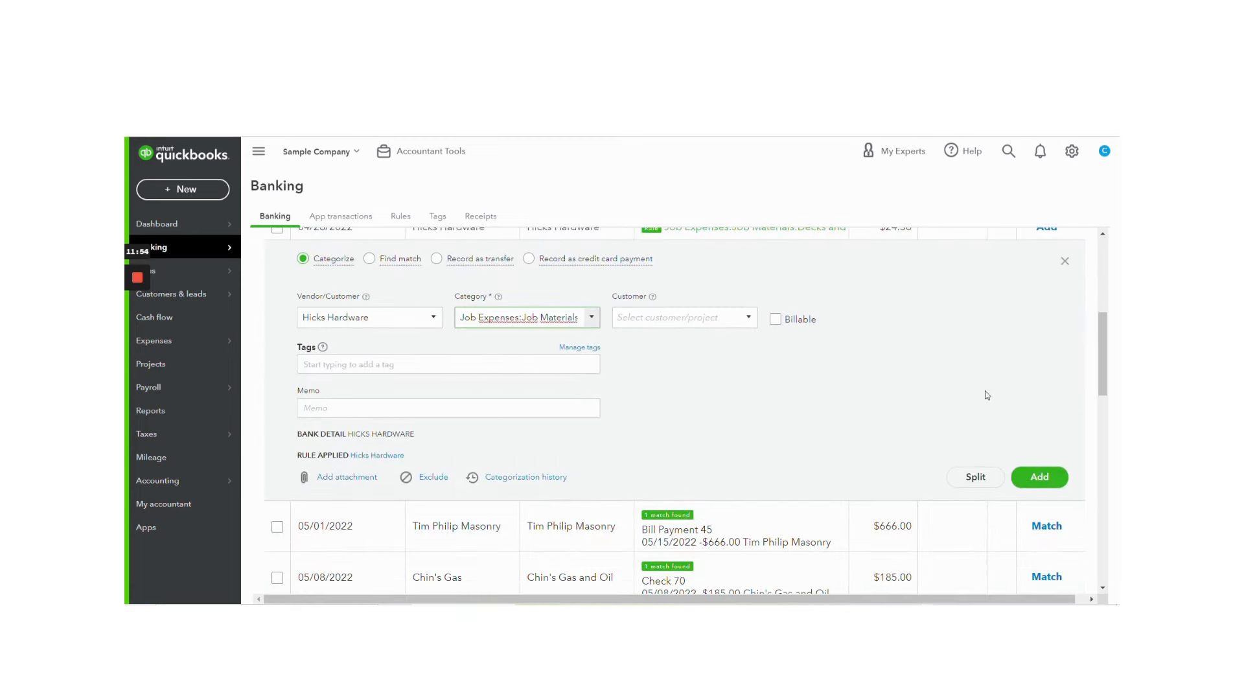
{"action": "scroll", "coordinate": [883, 410], "scroll_direction": "up", "scroll_amount": 3}
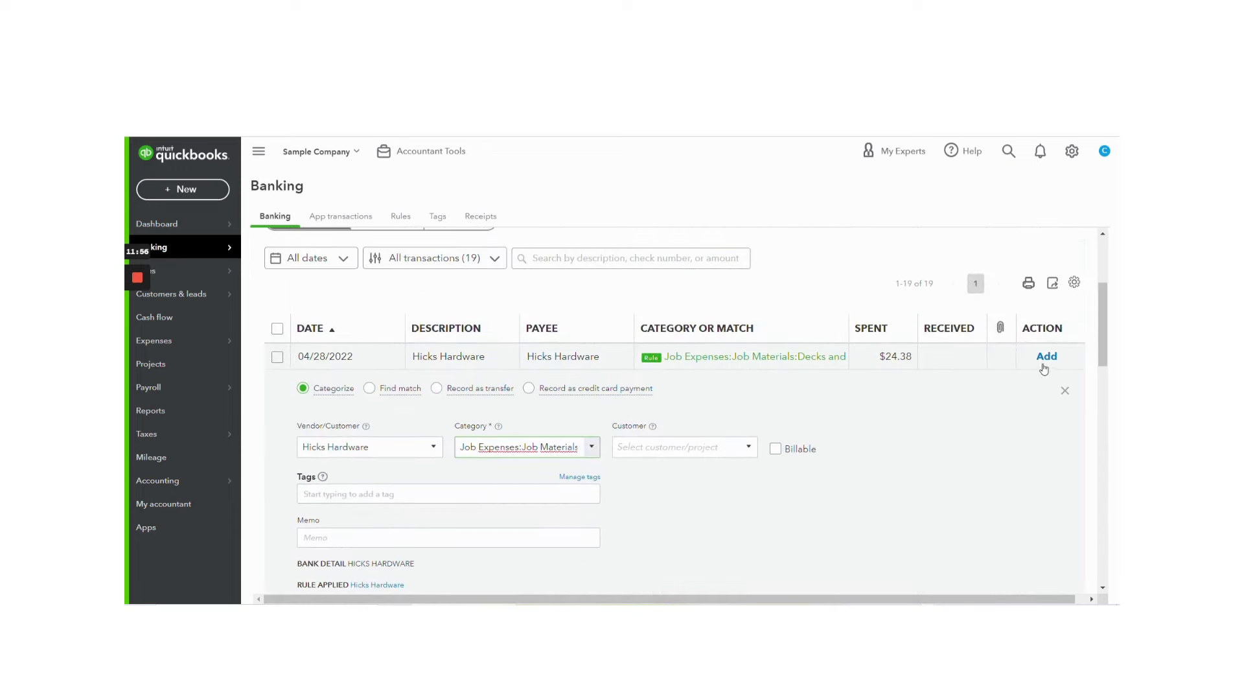
{"action": "left_click", "coordinate": [1045, 358]}
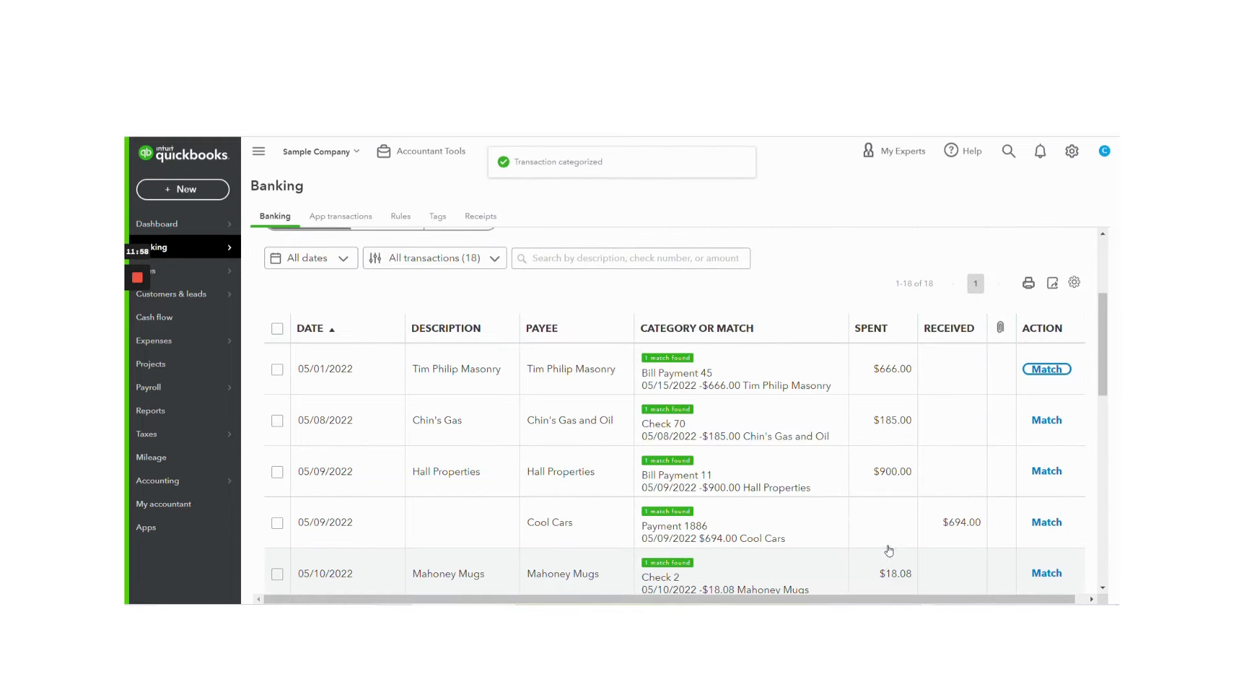
Step: Look over the Checking account's Excluded and Categorized lists and return to the For review list
{"action": "scroll", "coordinate": [881, 551], "scroll_direction": "up", "scroll_amount": 3}
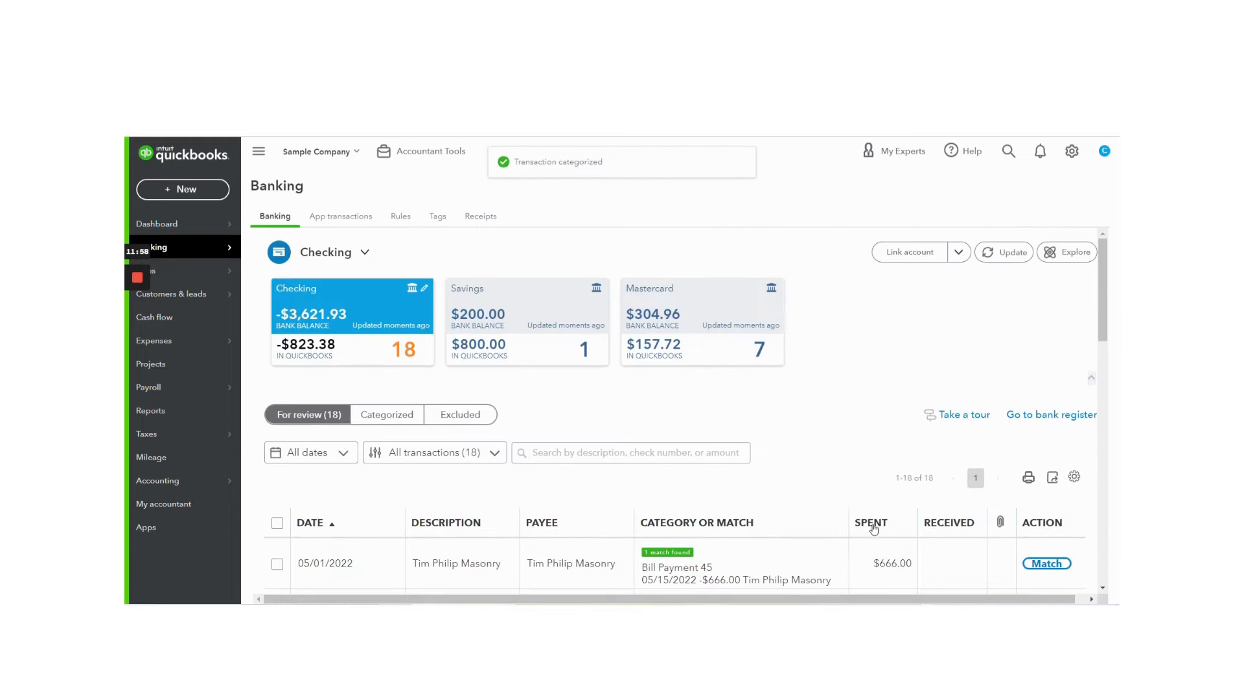
{"action": "left_click", "coordinate": [460, 414]}
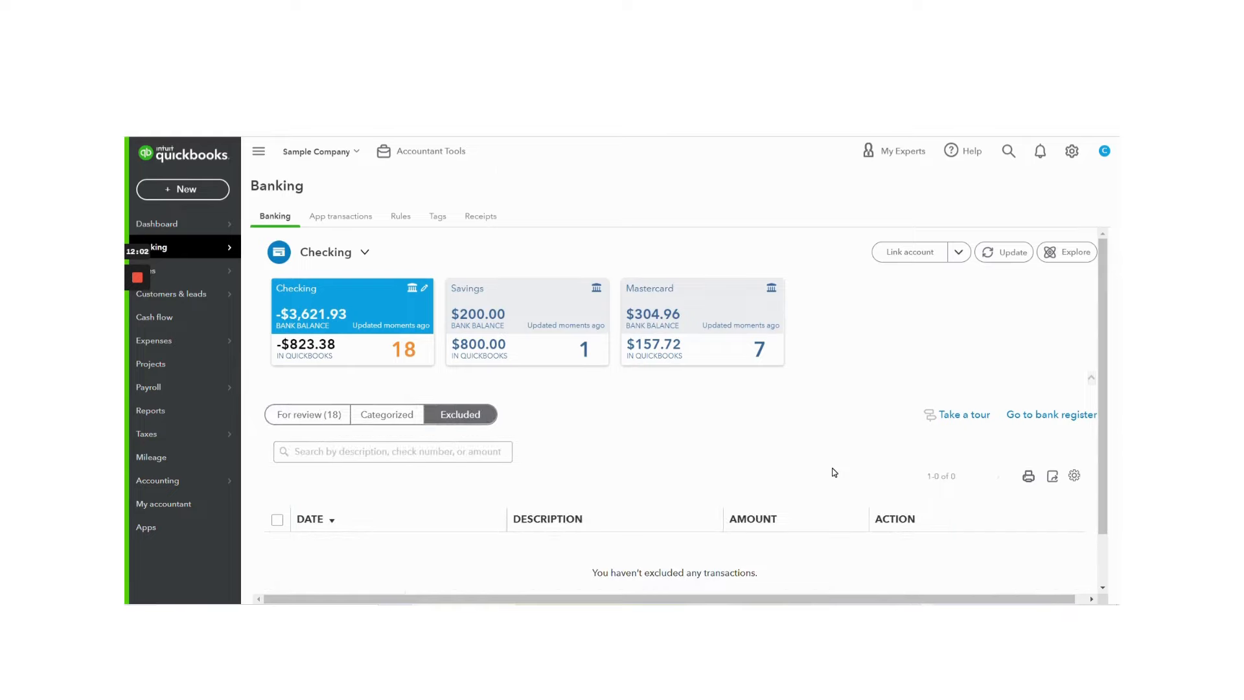
{"action": "scroll", "coordinate": [646, 433], "scroll_direction": "down", "scroll_amount": 1}
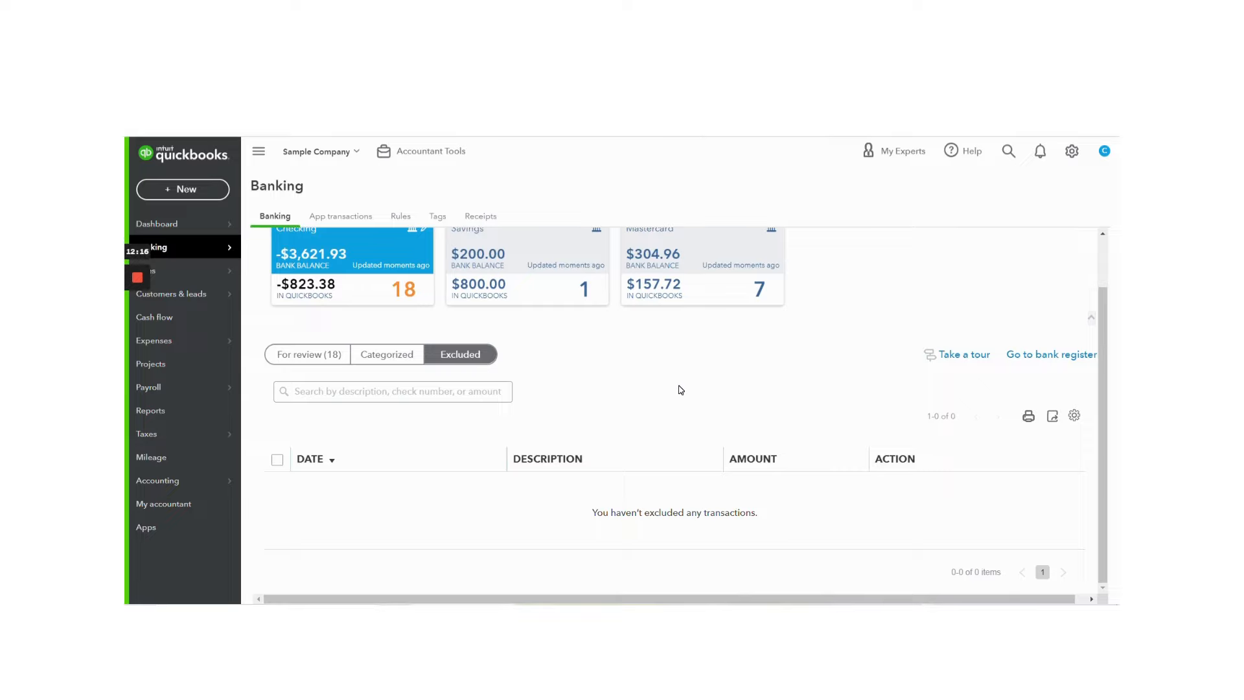
{"action": "left_click", "coordinate": [391, 354]}
{"action": "left_click", "coordinate": [299, 414]}
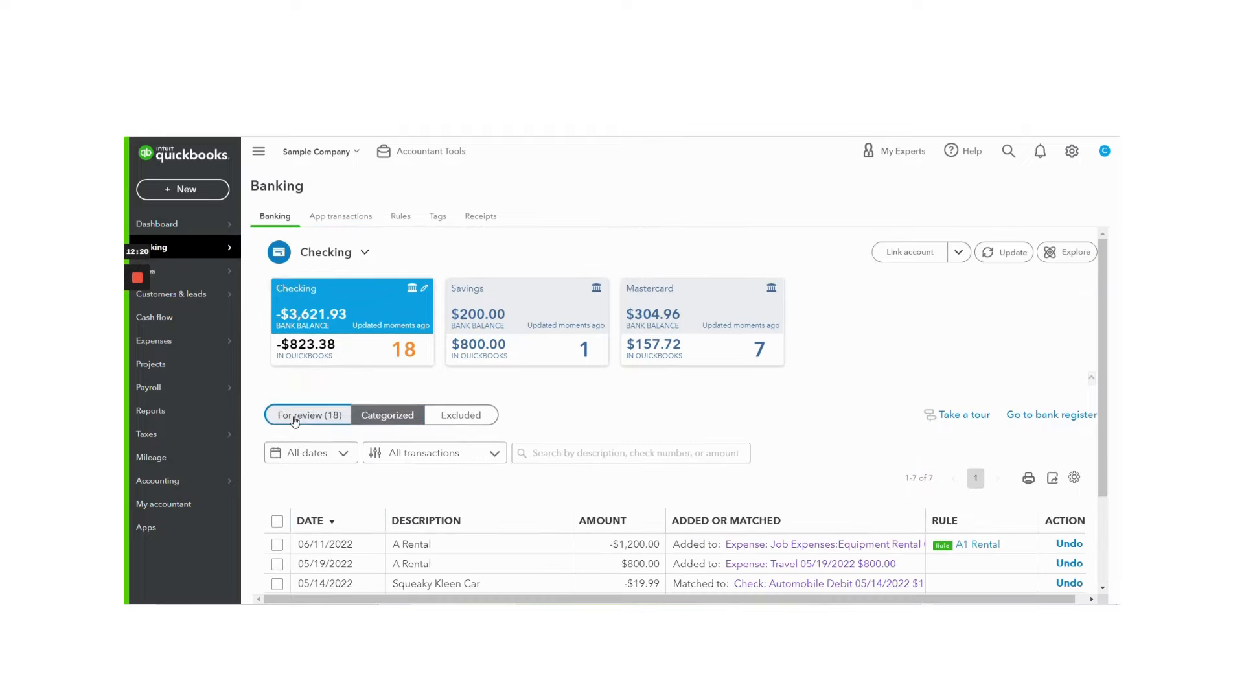
Step: Try to exclude the 05/01/2022 transaction of $666.00 and reload the For review list
{"action": "scroll", "coordinate": [305, 421], "scroll_direction": "down", "scroll_amount": 3}
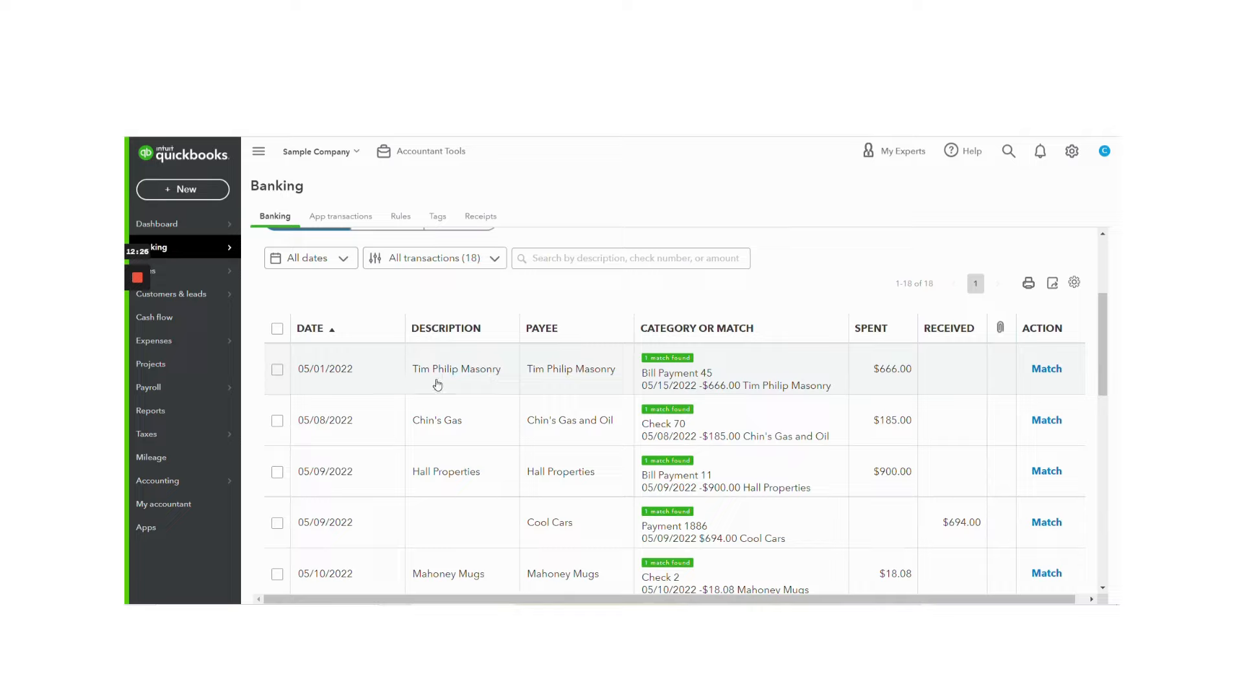
{"action": "left_click", "coordinate": [277, 369]}
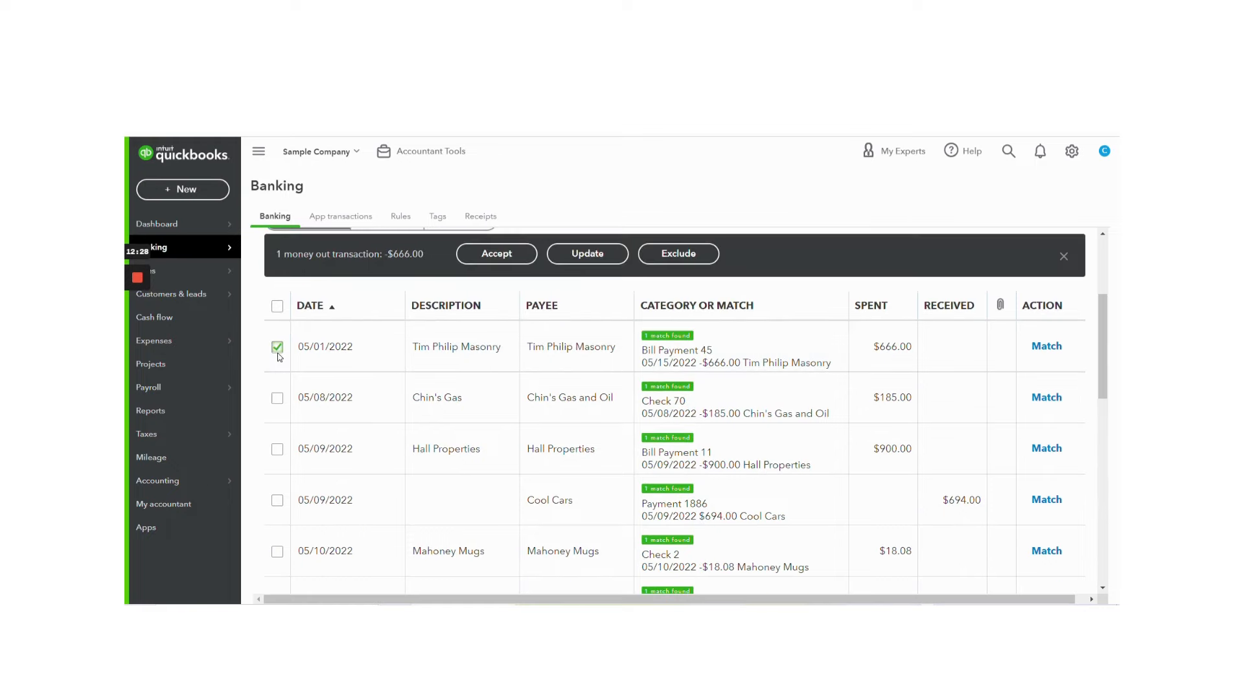
{"action": "scroll", "coordinate": [512, 366], "scroll_direction": "up", "scroll_amount": 1}
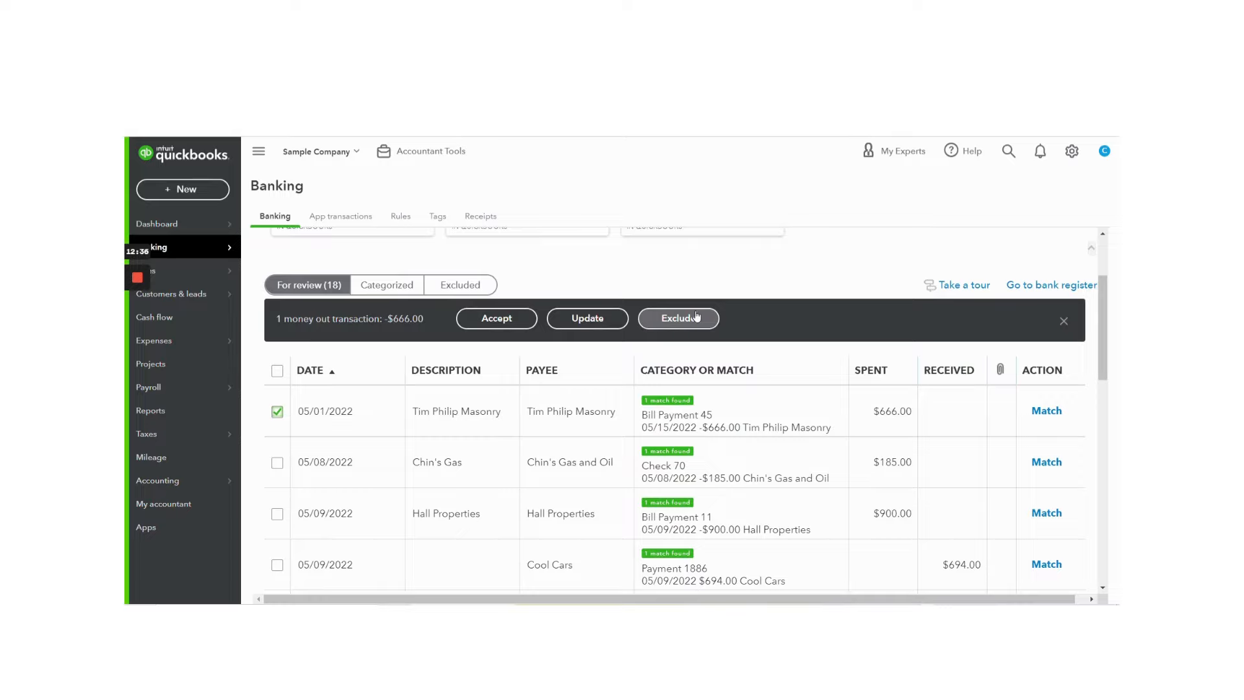
{"action": "left_click", "coordinate": [696, 317]}
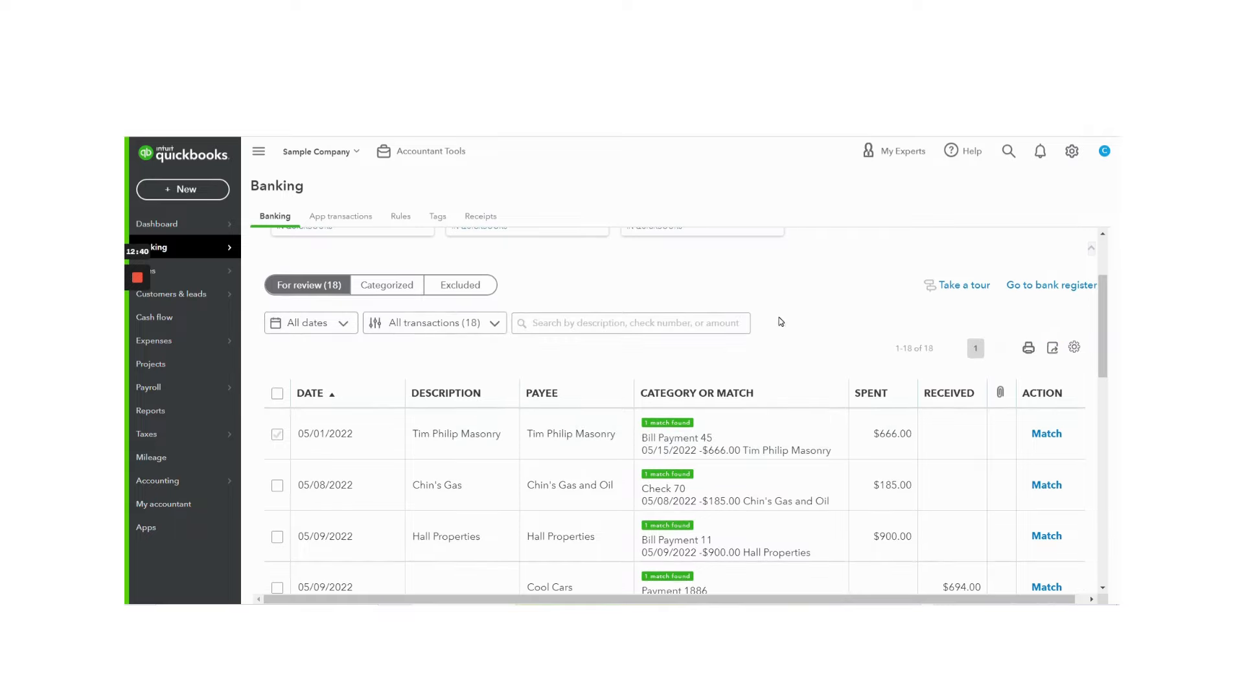
{"action": "scroll", "coordinate": [783, 313], "scroll_direction": "up", "scroll_amount": 2}
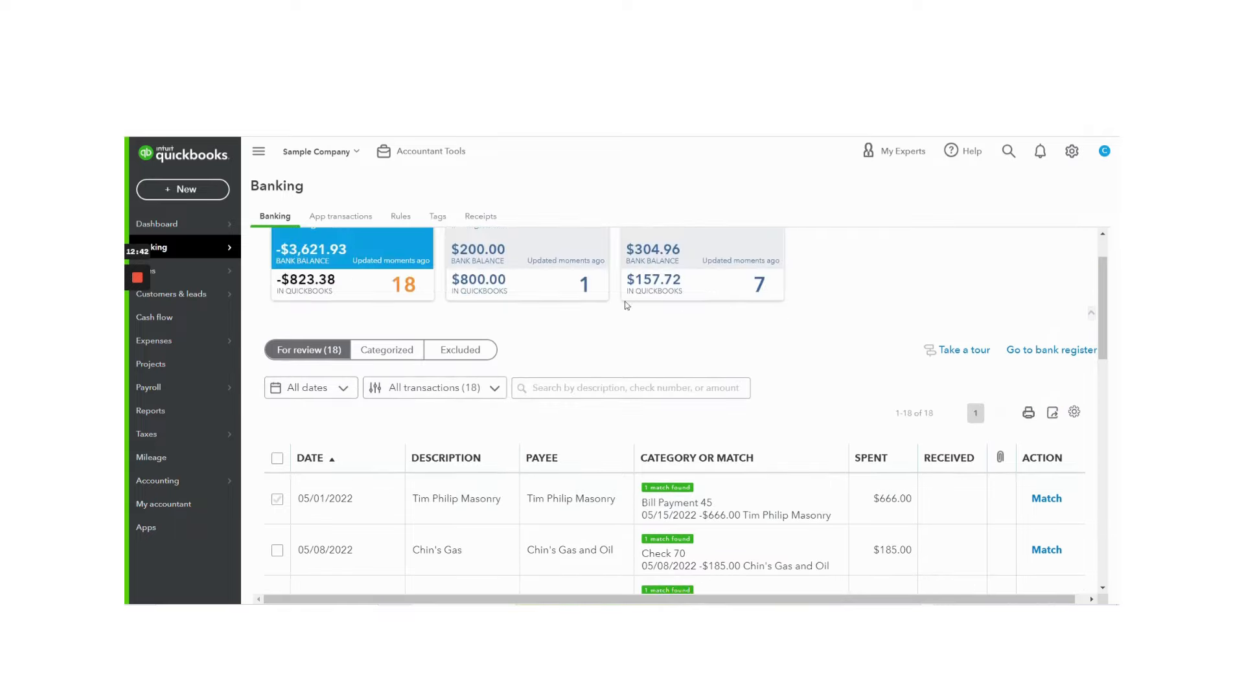
{"action": "left_click", "coordinate": [409, 352]}
{"action": "left_click", "coordinate": [332, 416]}
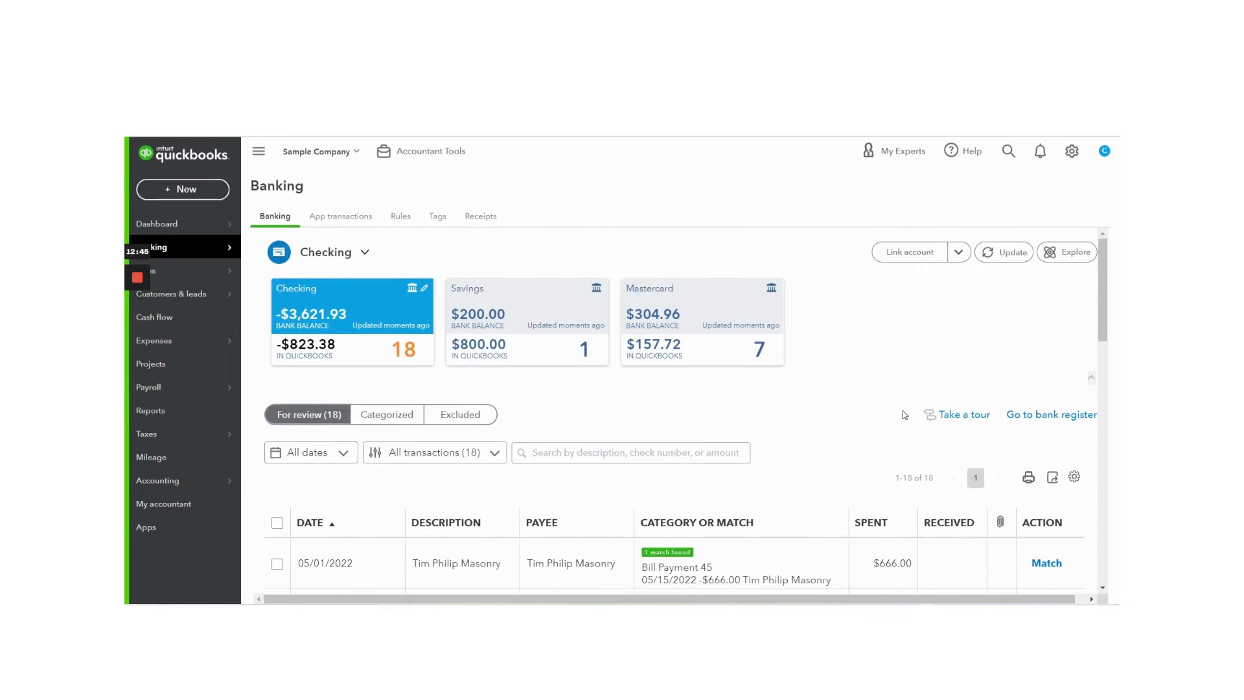
Step: Open the For review table's display settings and look through the column, grouping and transaction detail options
{"action": "scroll", "coordinate": [928, 399], "scroll_direction": "down", "scroll_amount": 1}
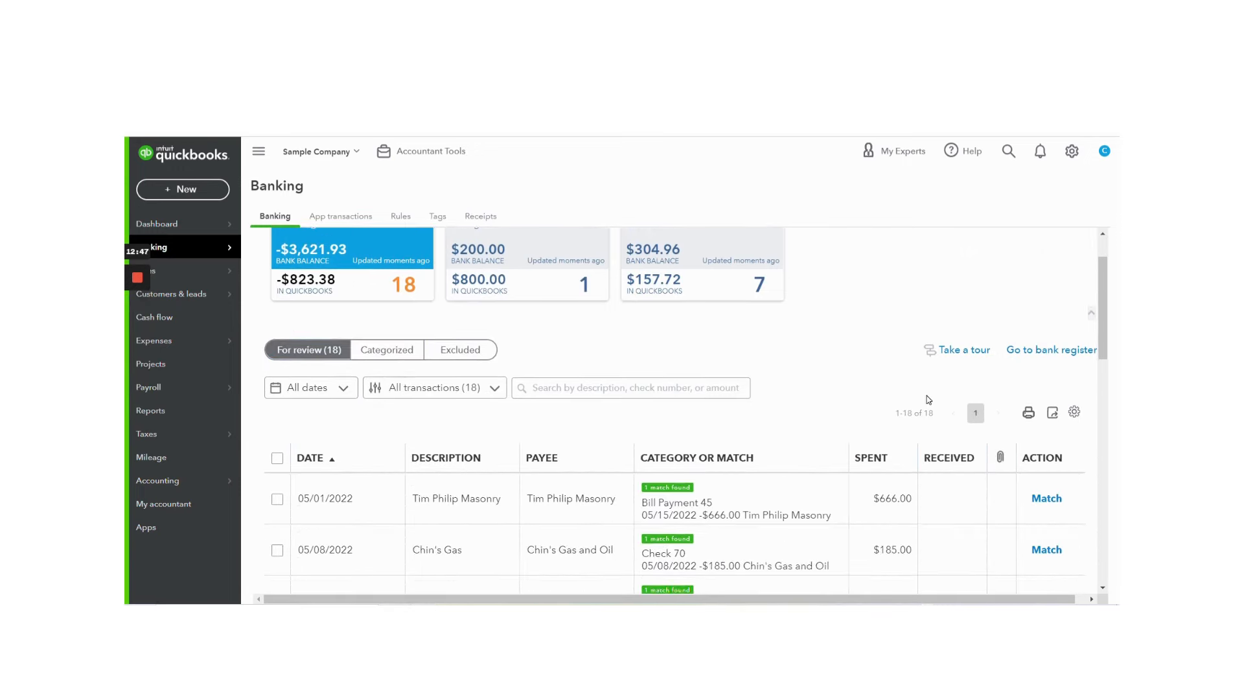
{"action": "scroll", "coordinate": [922, 377], "scroll_direction": "down", "scroll_amount": 2}
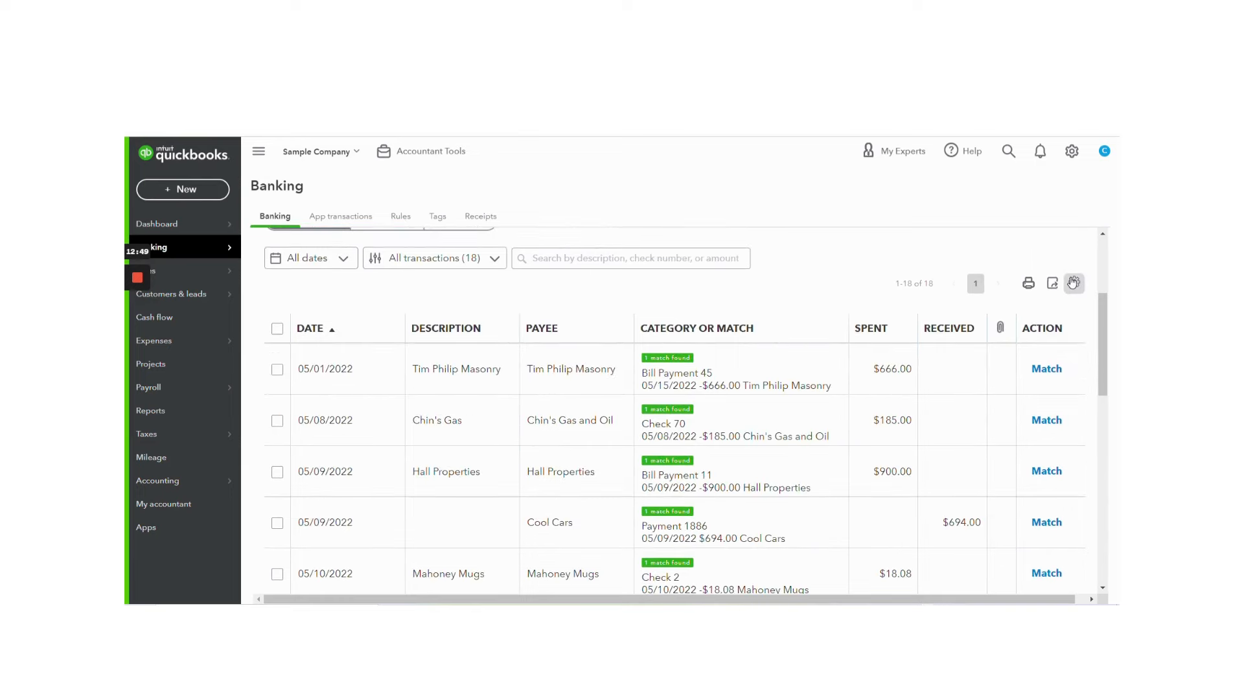
{"action": "left_click", "coordinate": [1074, 283]}
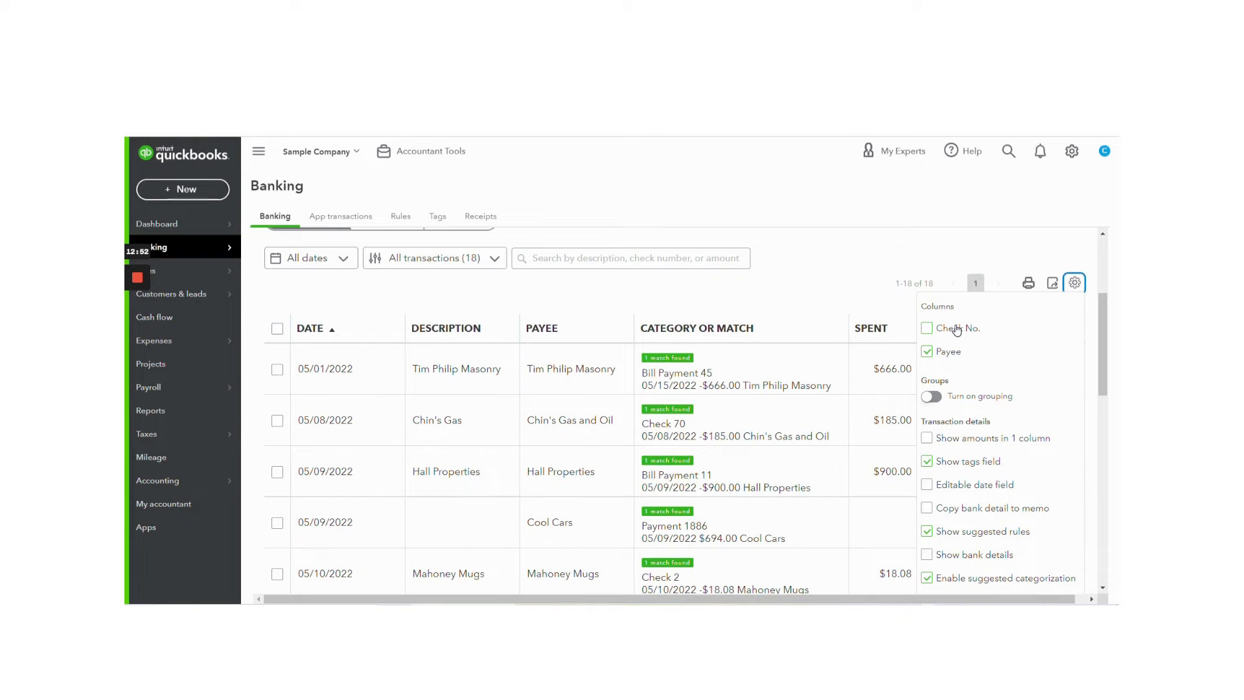
{"action": "scroll", "coordinate": [1016, 421], "scroll_direction": "down", "scroll_amount": 1}
{"action": "scroll", "coordinate": [1016, 421], "scroll_direction": "up", "scroll_amount": 1}
Step: Turn on grouping to preview the For review transactions by month, and turn it back off
{"action": "left_click", "coordinate": [931, 397]}
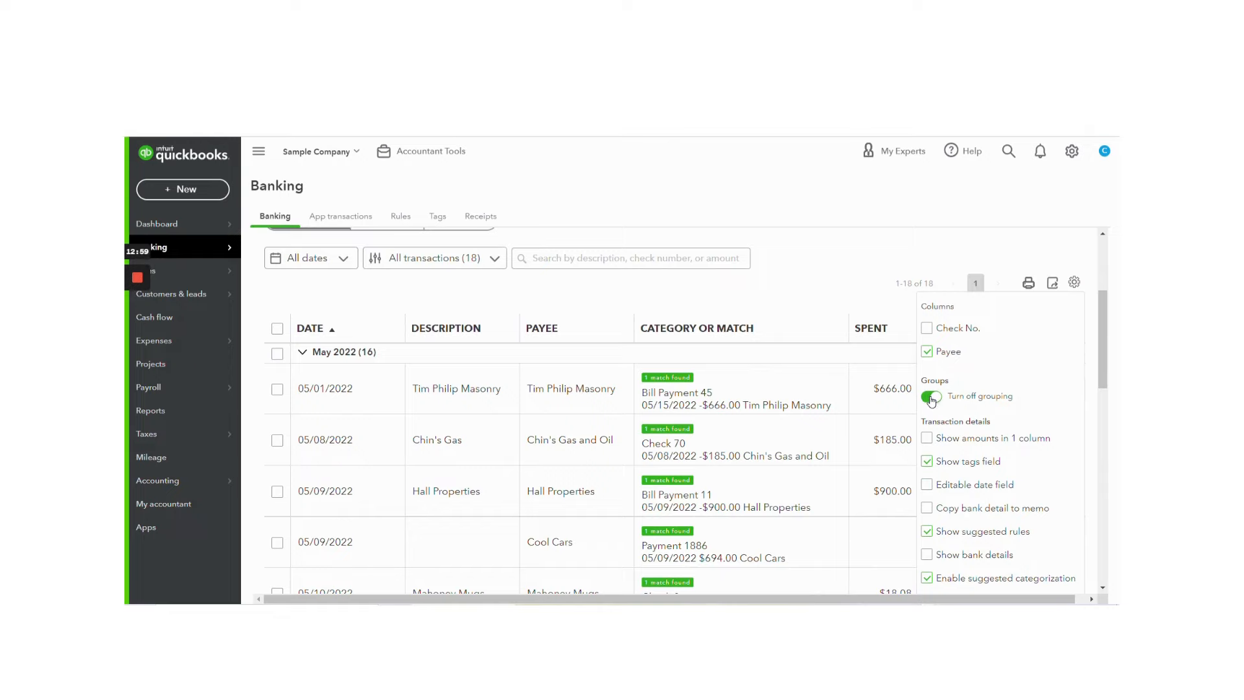
{"action": "scroll", "coordinate": [706, 519], "scroll_direction": "down", "scroll_amount": 2}
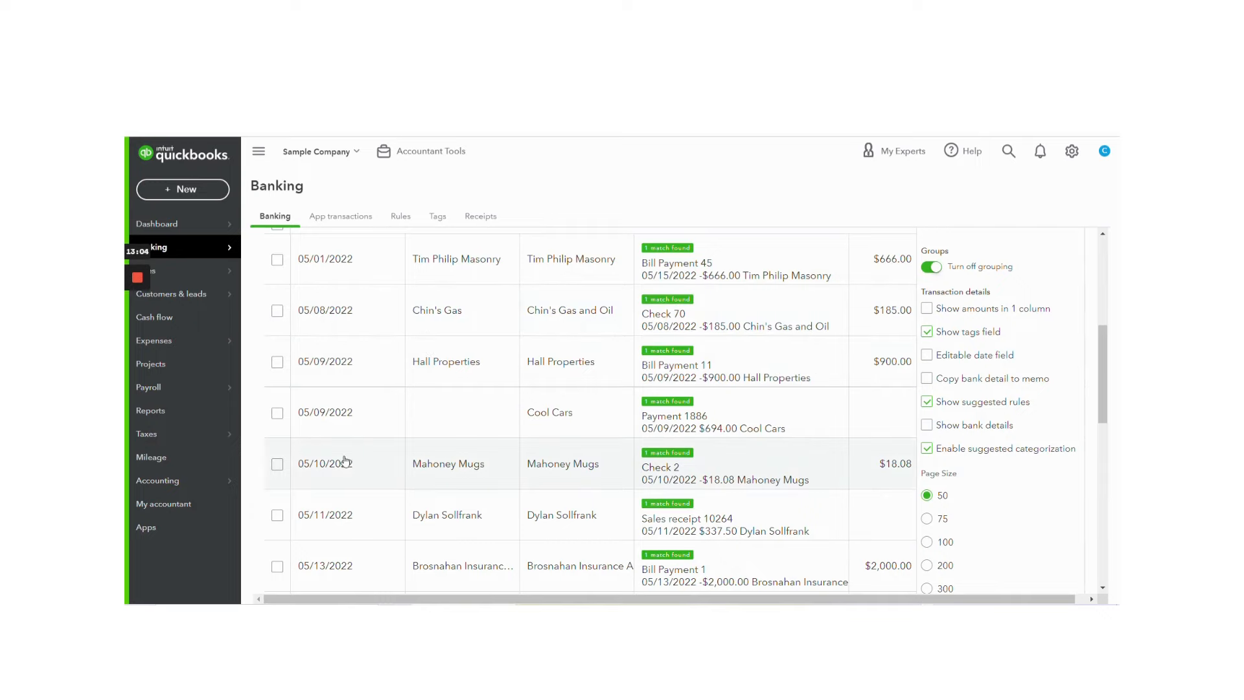
{"action": "scroll", "coordinate": [350, 473], "scroll_direction": "up", "scroll_amount": 2}
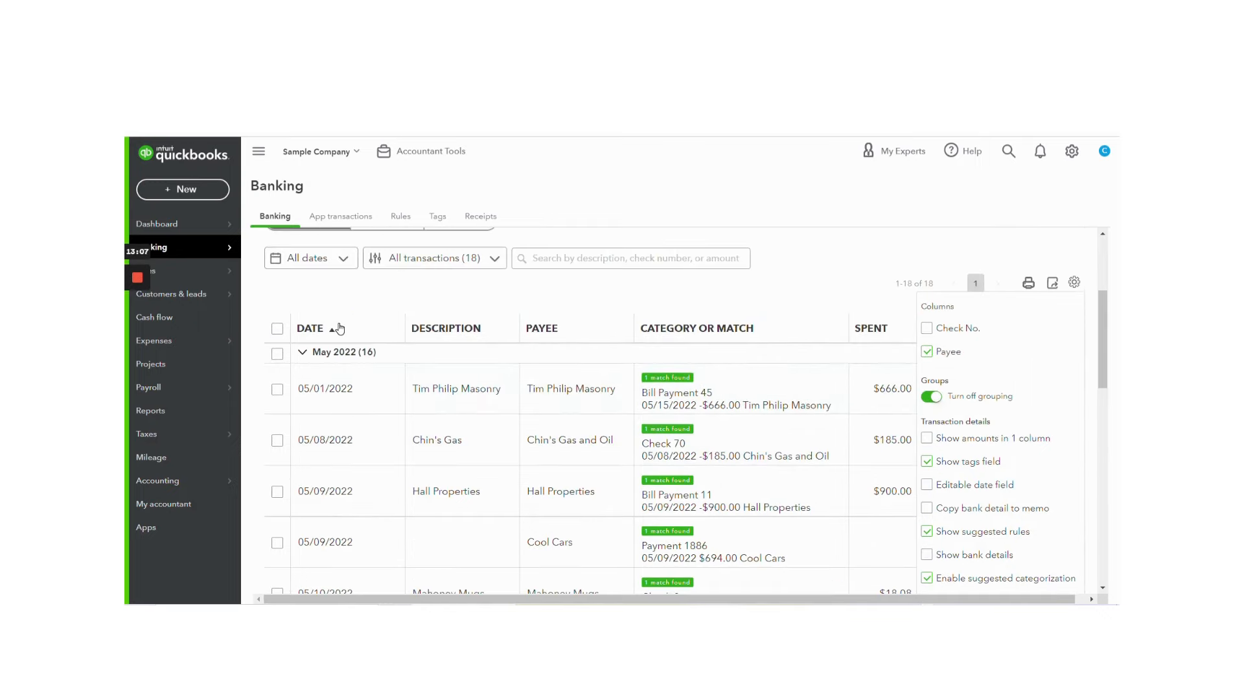
{"action": "left_click", "coordinate": [931, 396]}
Step: Enable Copy bank detail to memo and Show bank details for the For review table, and close its settings
{"action": "scroll", "coordinate": [1057, 410], "scroll_direction": "down", "scroll_amount": 1}
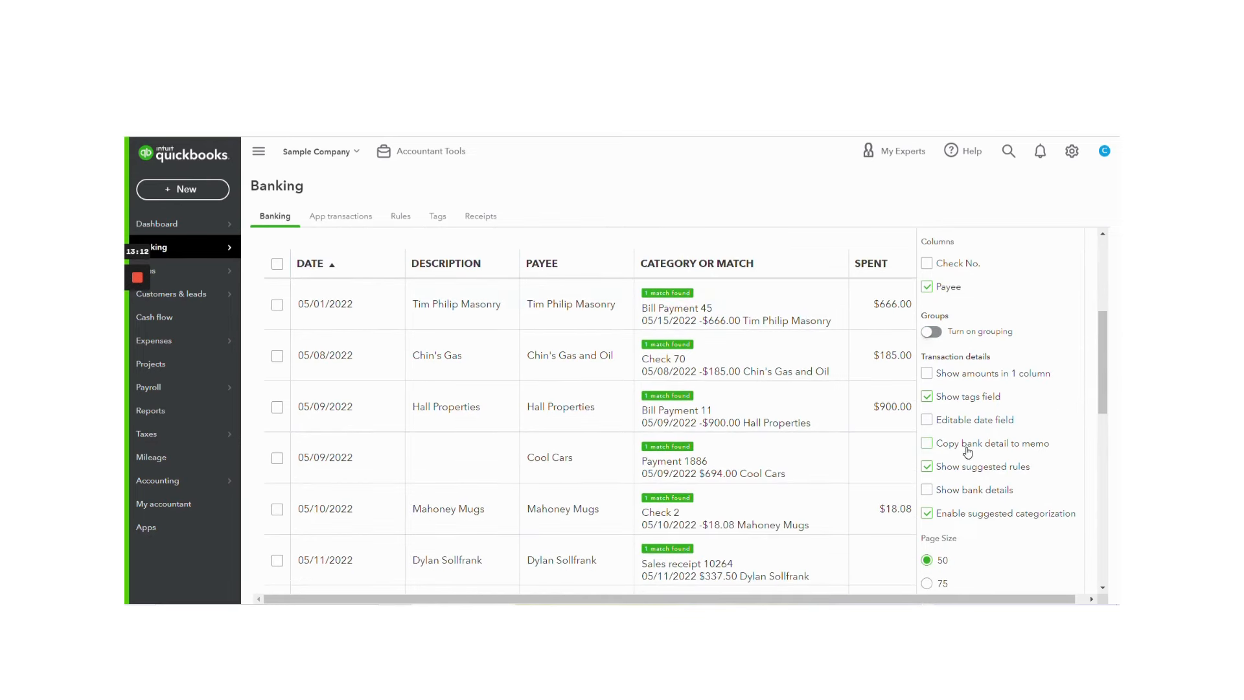
{"action": "left_click", "coordinate": [926, 446]}
{"action": "left_click", "coordinate": [927, 491]}
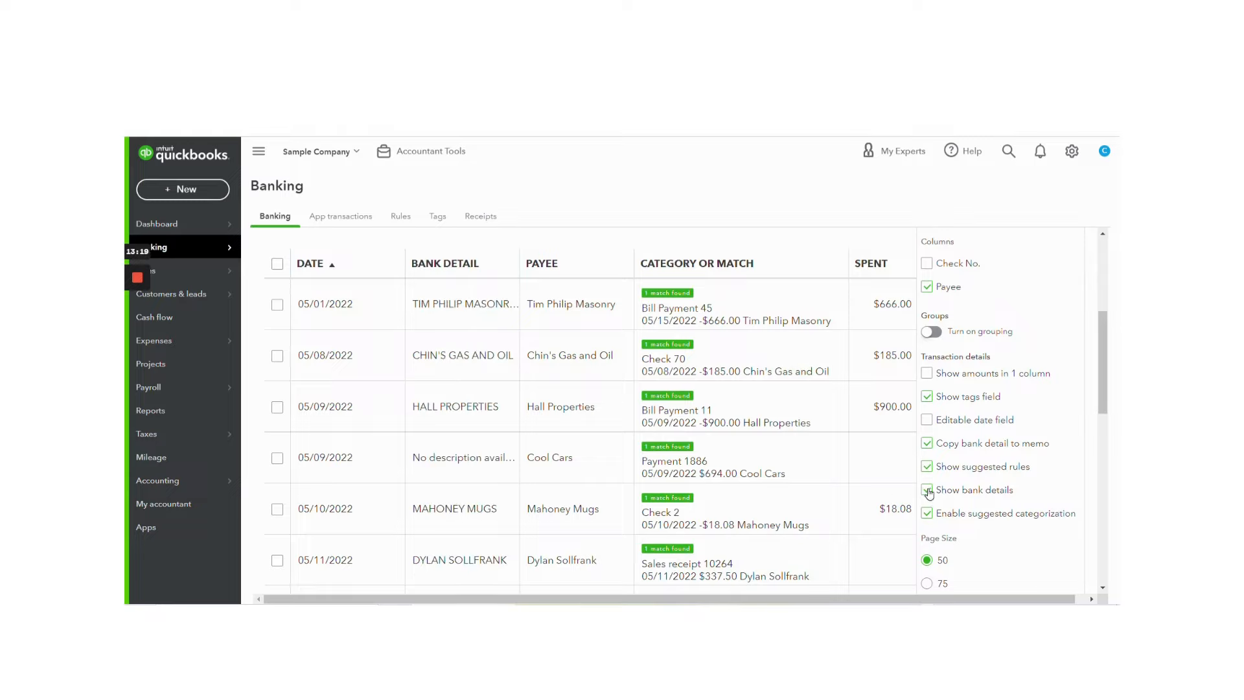
{"action": "left_click", "coordinate": [869, 246]}
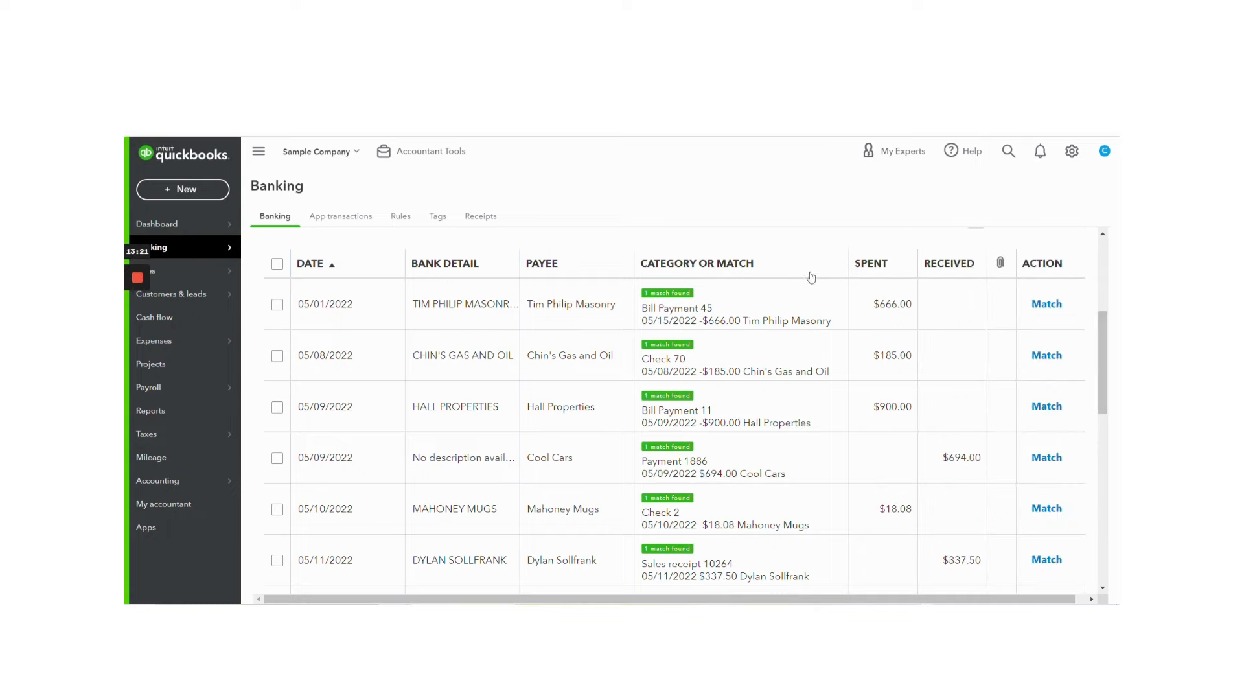
Step: Check the bank detail of the 05/01/2022 transaction of $666.00 and match it to Bill Payment 45
{"action": "left_click", "coordinate": [596, 313]}
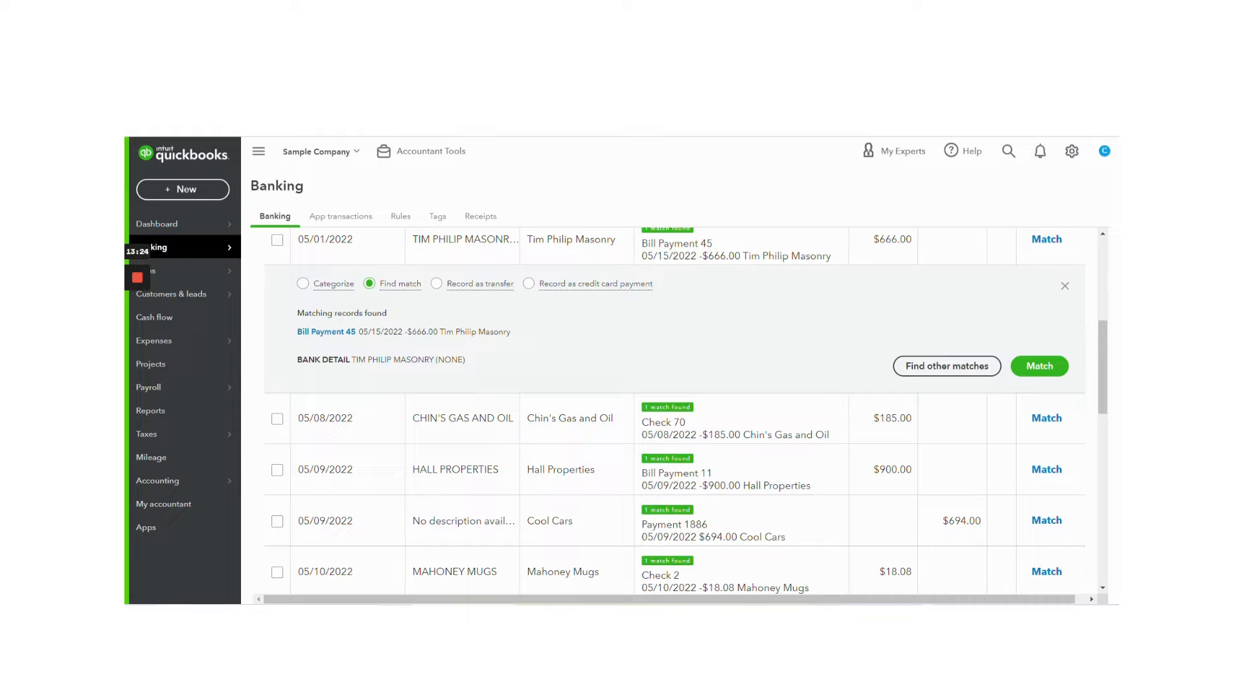
{"action": "left_click_drag", "start_coordinate": [356, 360], "coordinate": [473, 364]}
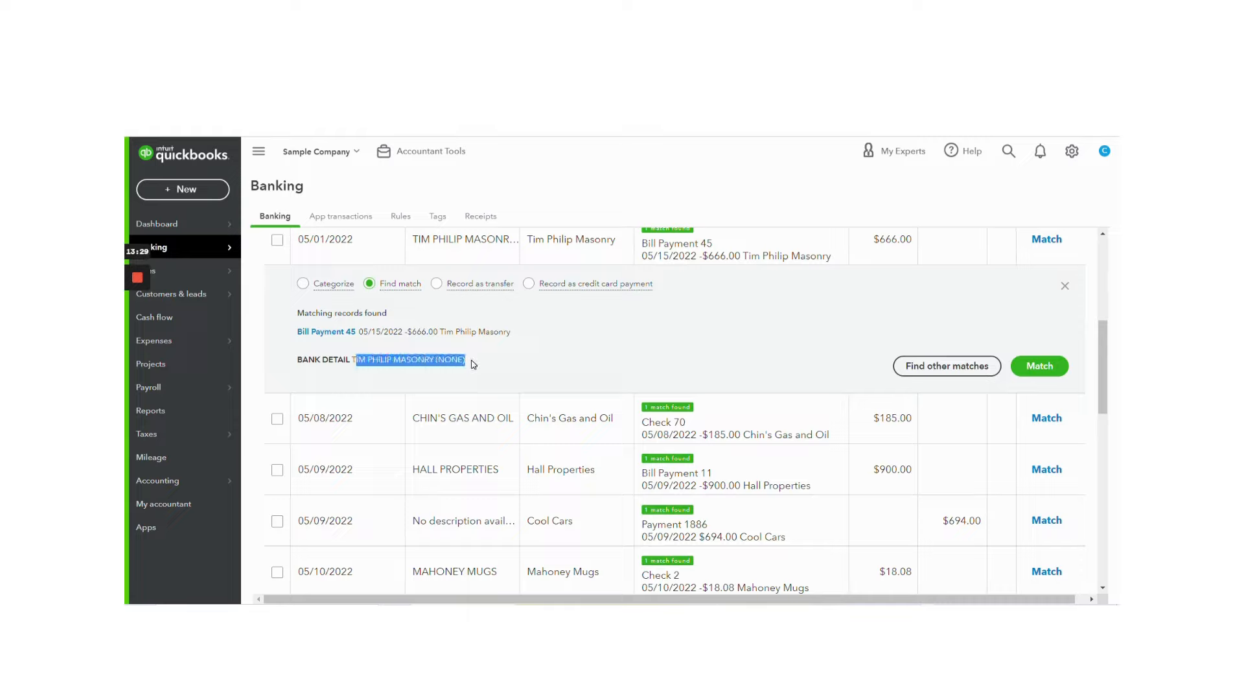
{"action": "left_click", "coordinate": [1039, 365]}
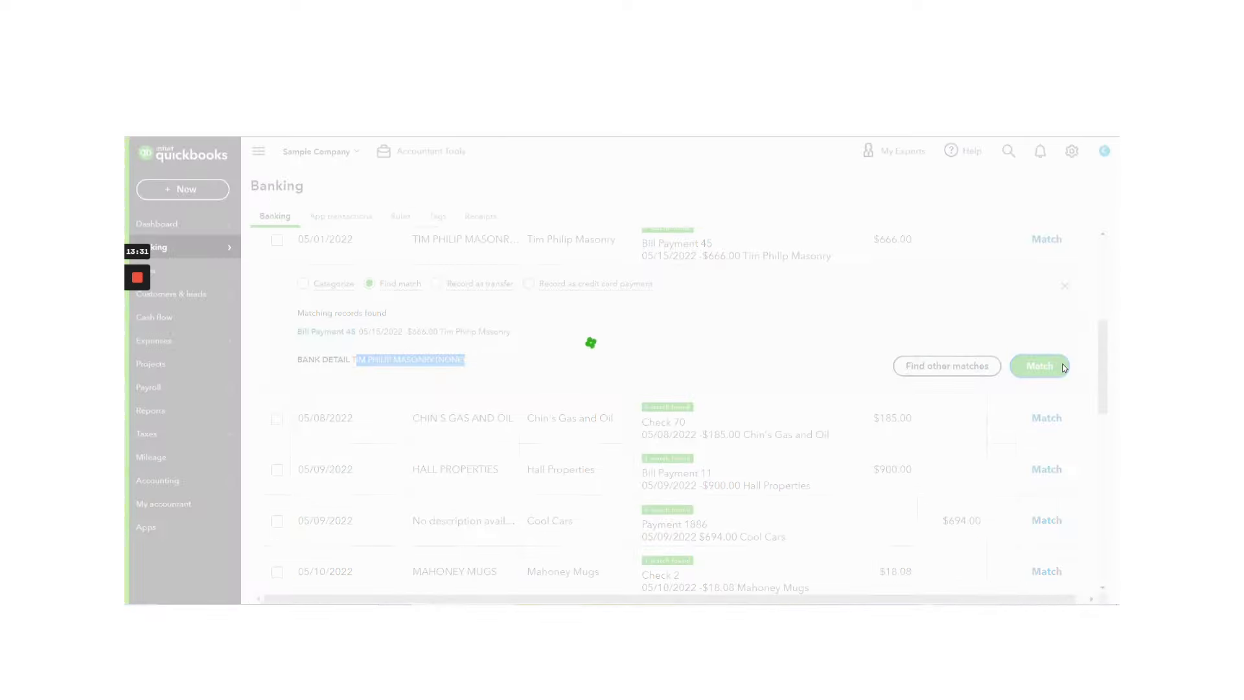
{"action": "scroll", "coordinate": [620, 354], "scroll_direction": "up", "scroll_amount": 5}
Step: Reopen the For review table's display settings and look over the transaction detail and page size options
{"action": "scroll", "coordinate": [1091, 467], "scroll_direction": "down", "scroll_amount": 2}
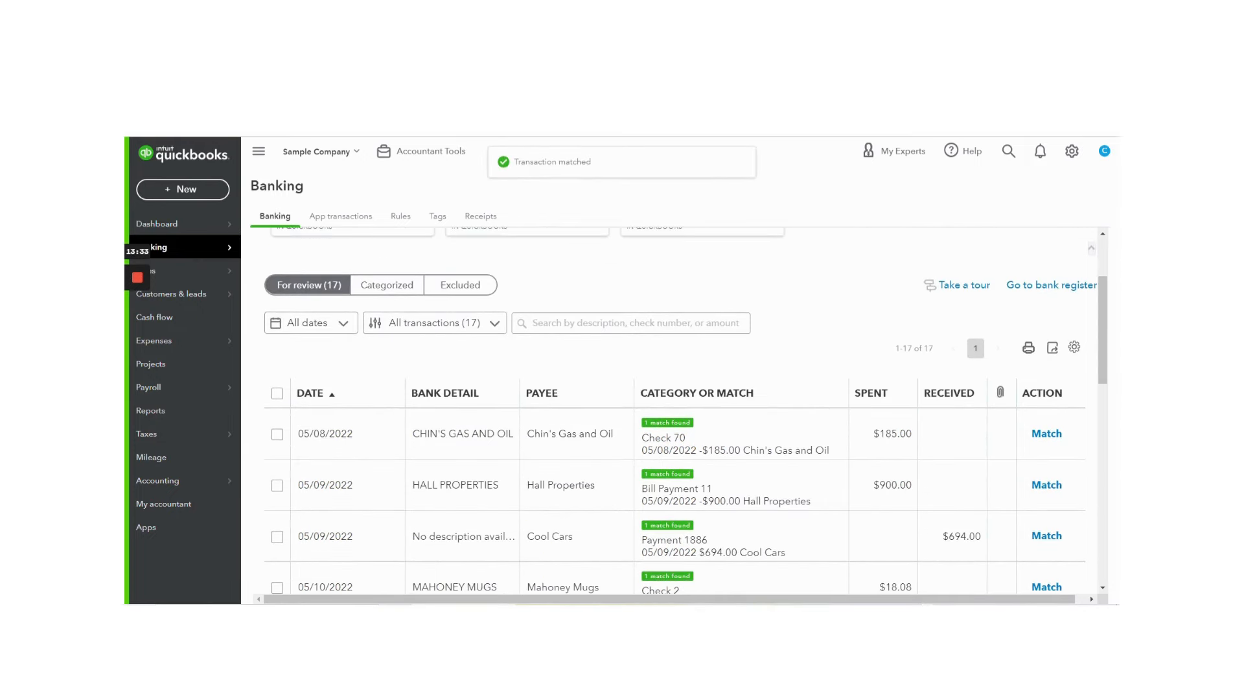
{"action": "left_click", "coordinate": [1075, 351]}
{"action": "scroll", "coordinate": [1016, 445], "scroll_direction": "down", "scroll_amount": 3}
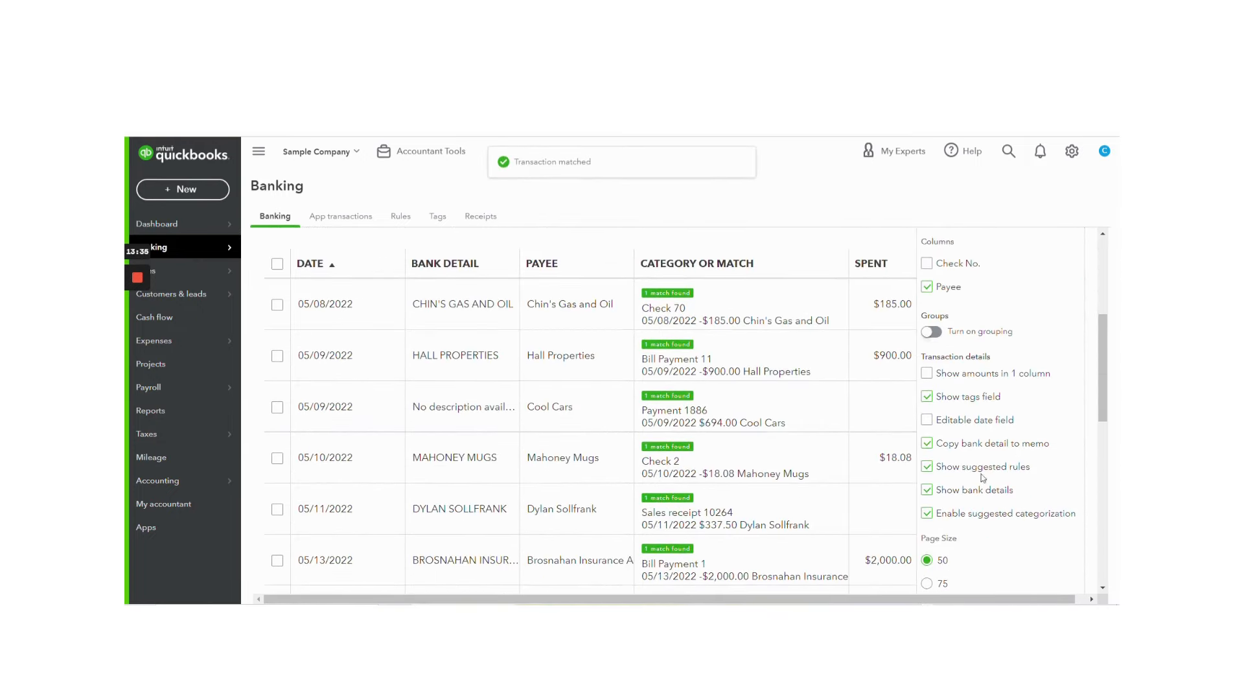
{"action": "scroll", "coordinate": [1009, 547], "scroll_direction": "down", "scroll_amount": 2}
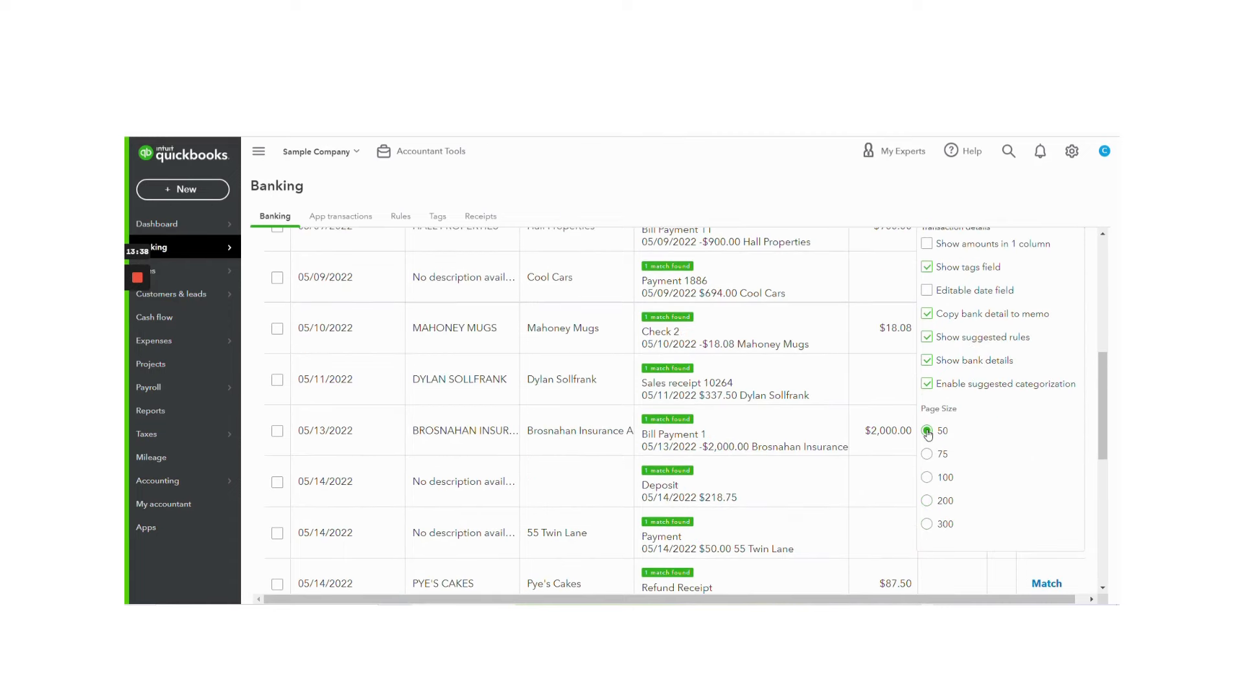
Step: Close the For review table's display settings and look at the Savings account's transactions for review
{"action": "scroll", "coordinate": [1037, 441], "scroll_direction": "up", "scroll_amount": 5}
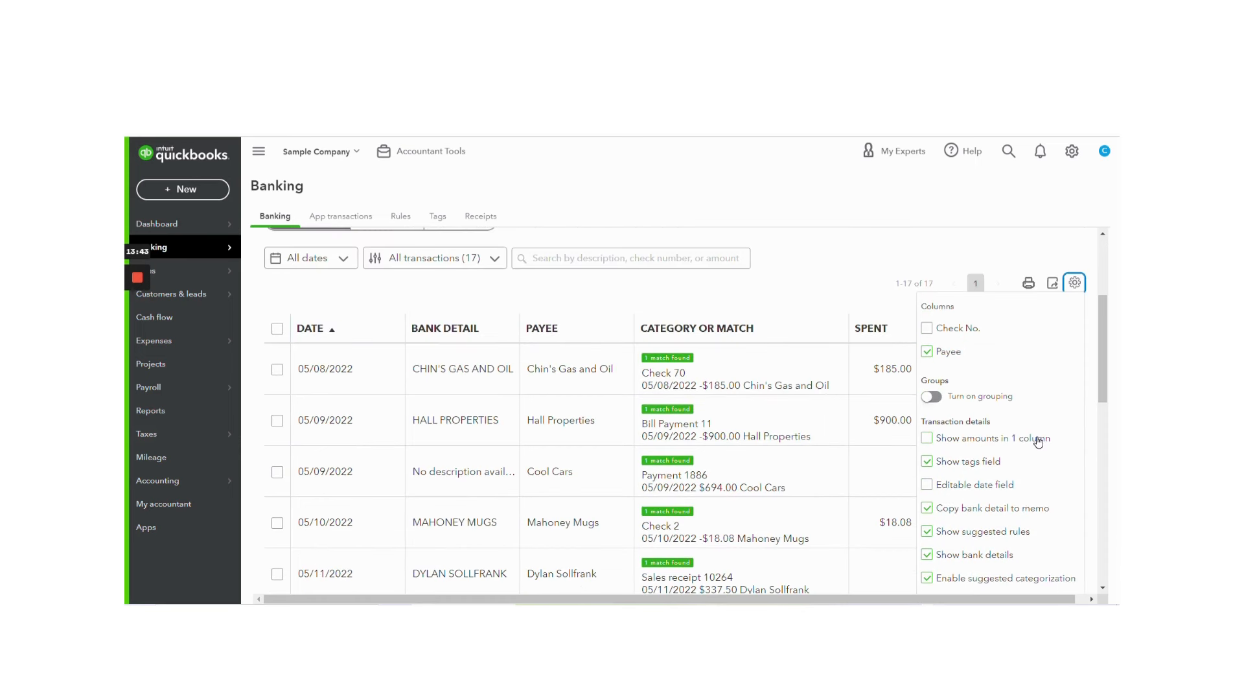
{"action": "left_click", "coordinate": [1001, 250]}
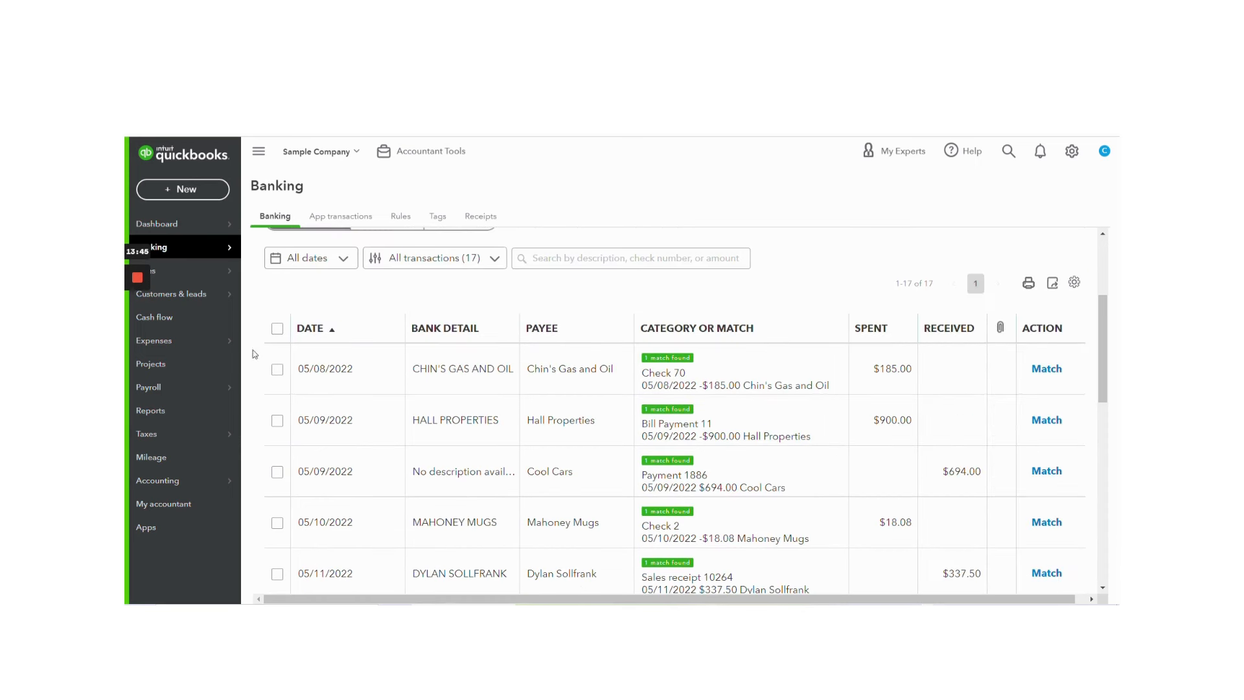
{"action": "mouse_move", "coordinate": [136, 285]}
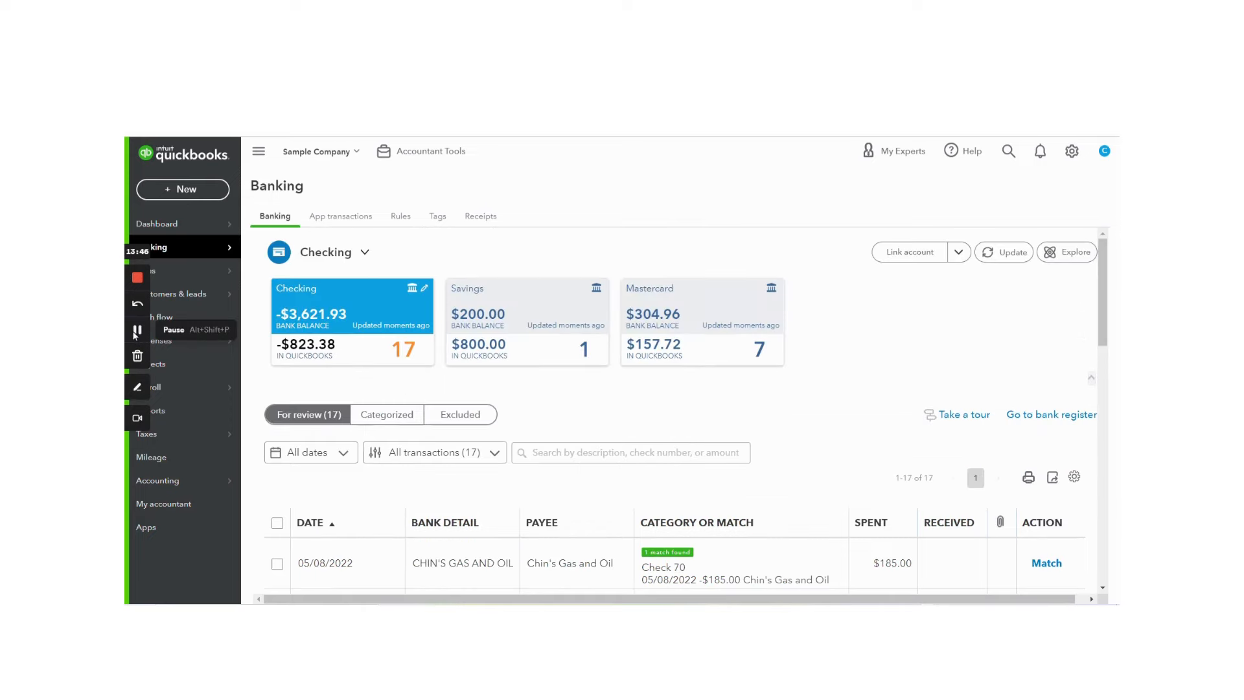
{"action": "left_click", "coordinate": [532, 332]}
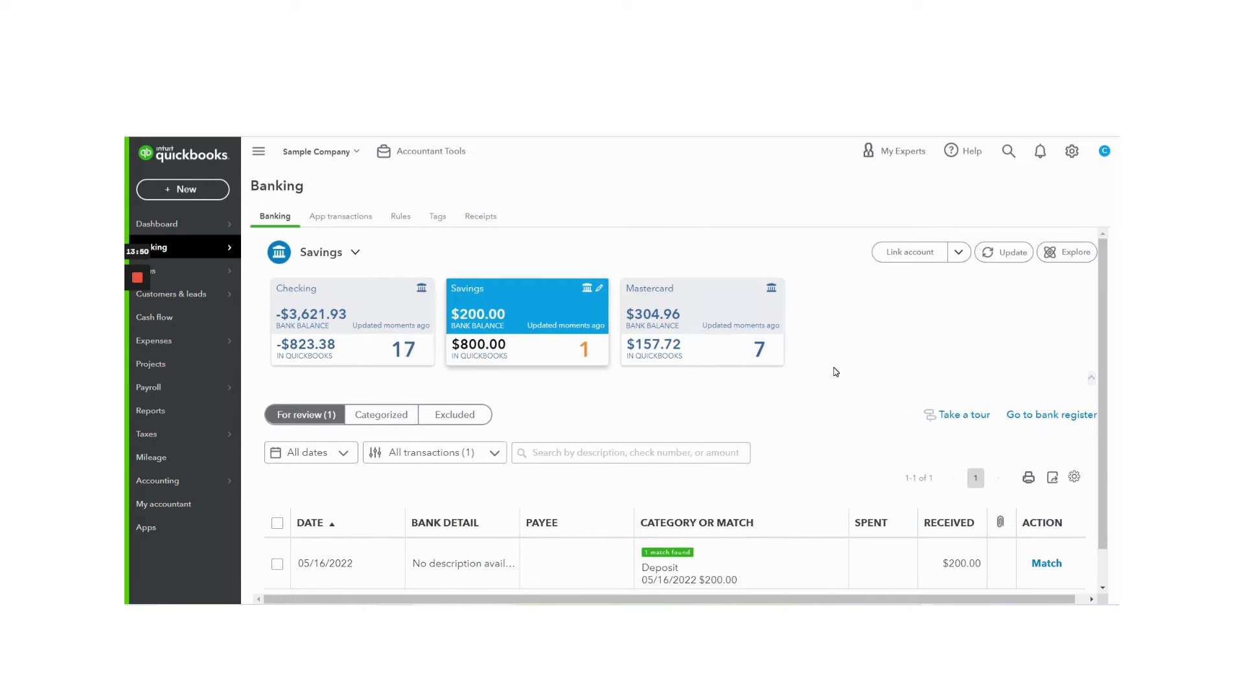
{"action": "scroll", "coordinate": [835, 371], "scroll_direction": "down", "scroll_amount": 1}
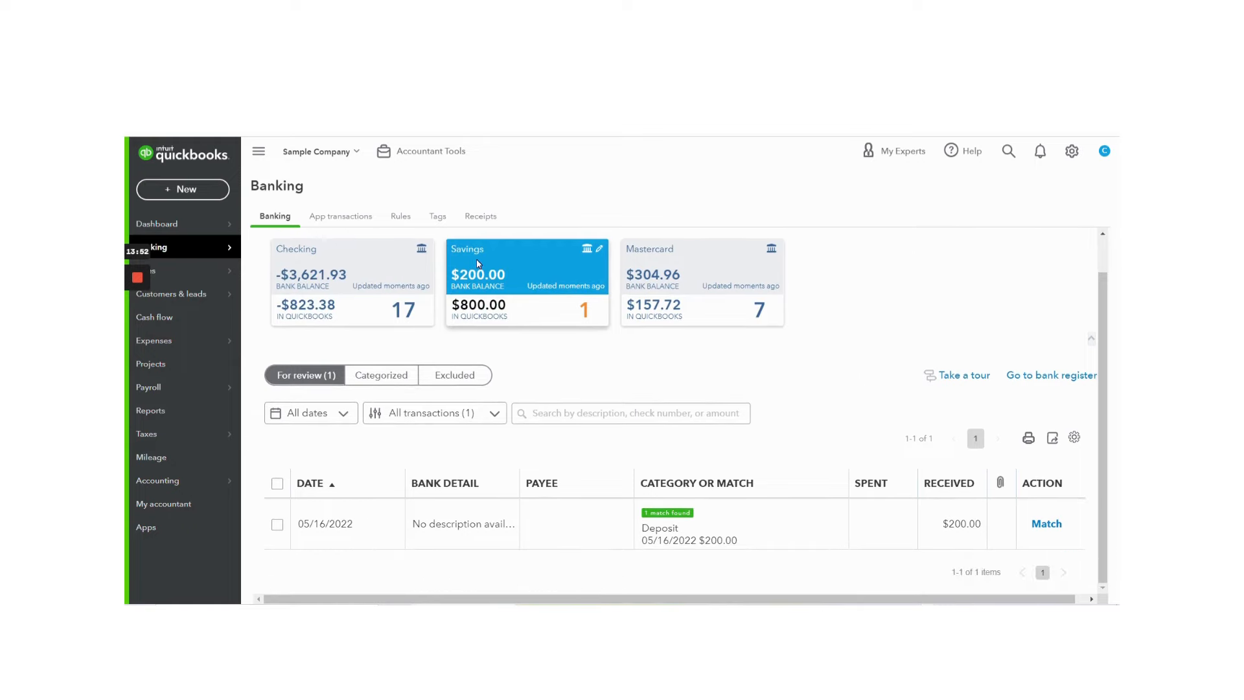
Step: Switch to the Mastercard account and match the 05/21/2022 Squeaky Kleen Car Wash transaction to the Credit Card Expense of the same date
{"action": "left_click", "coordinate": [682, 295]}
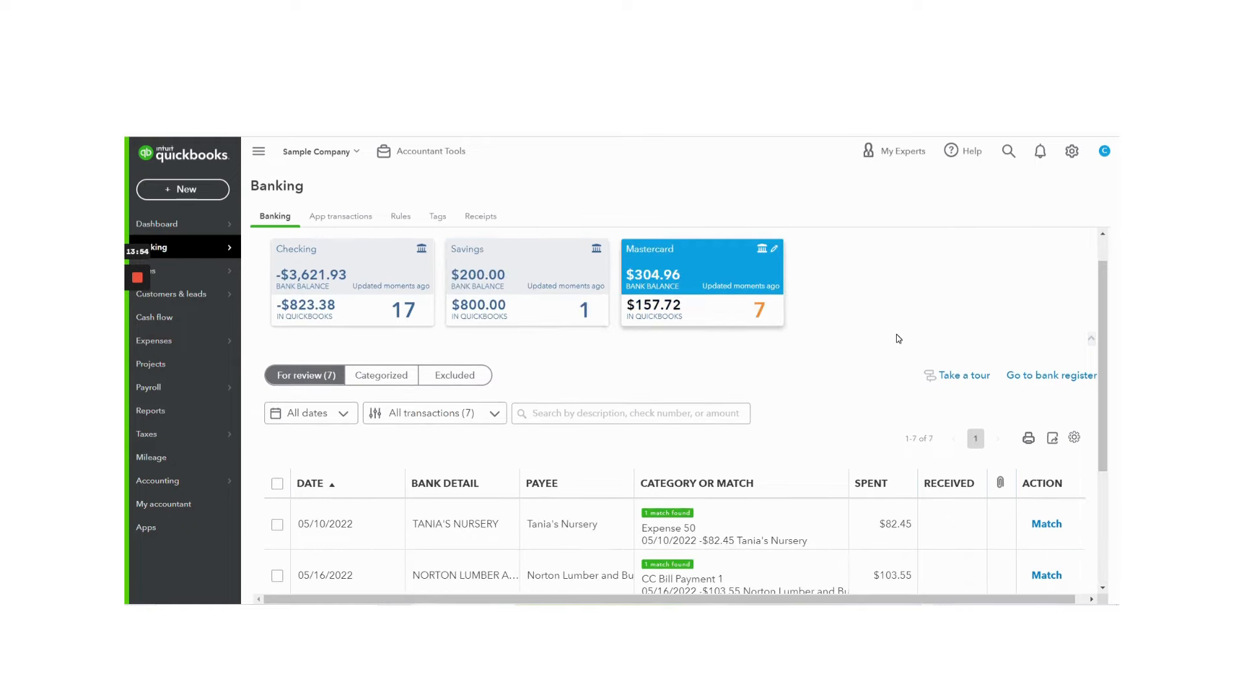
{"action": "scroll", "coordinate": [898, 338], "scroll_direction": "down", "scroll_amount": 2}
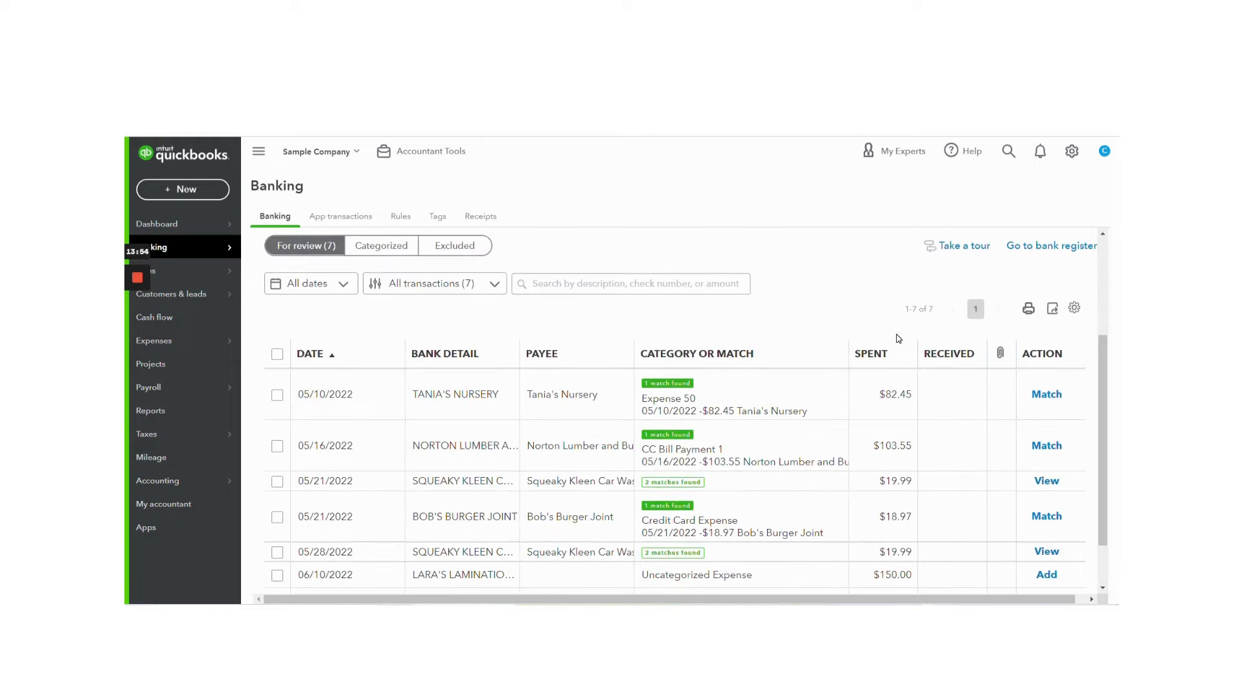
{"action": "left_click", "coordinate": [766, 484]}
{"action": "scroll", "coordinate": [766, 484], "scroll_direction": "down", "scroll_amount": 2}
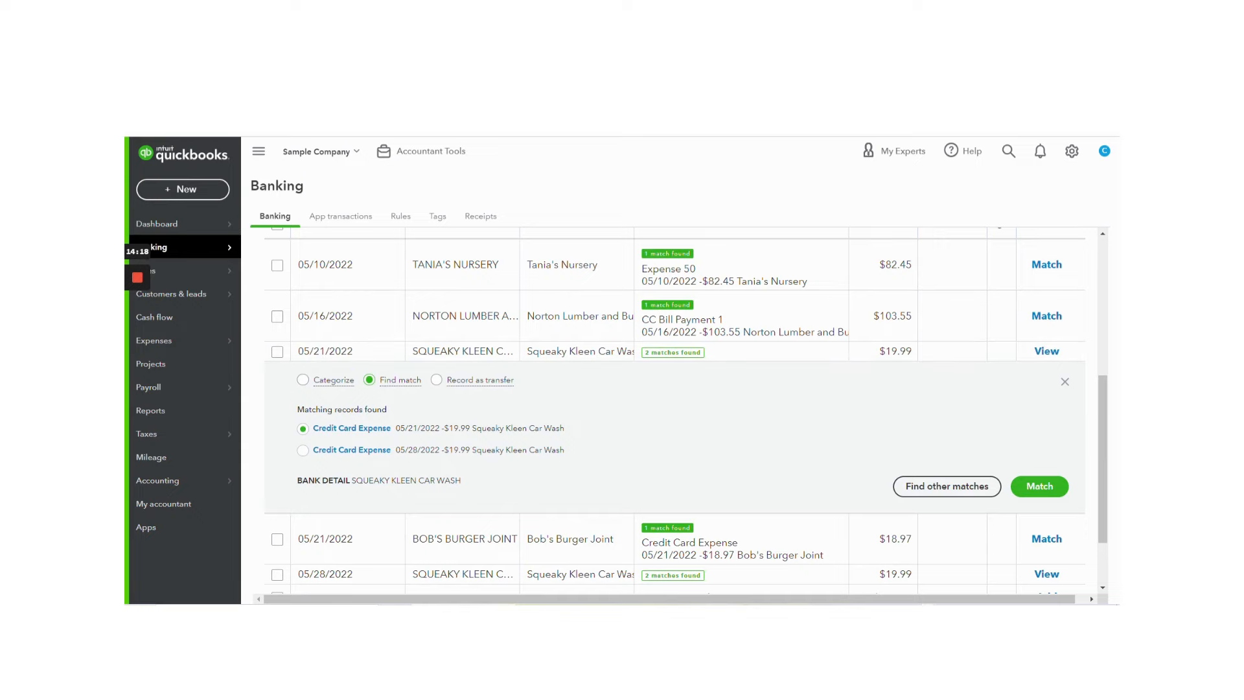
{"action": "left_click", "coordinate": [1039, 486]}
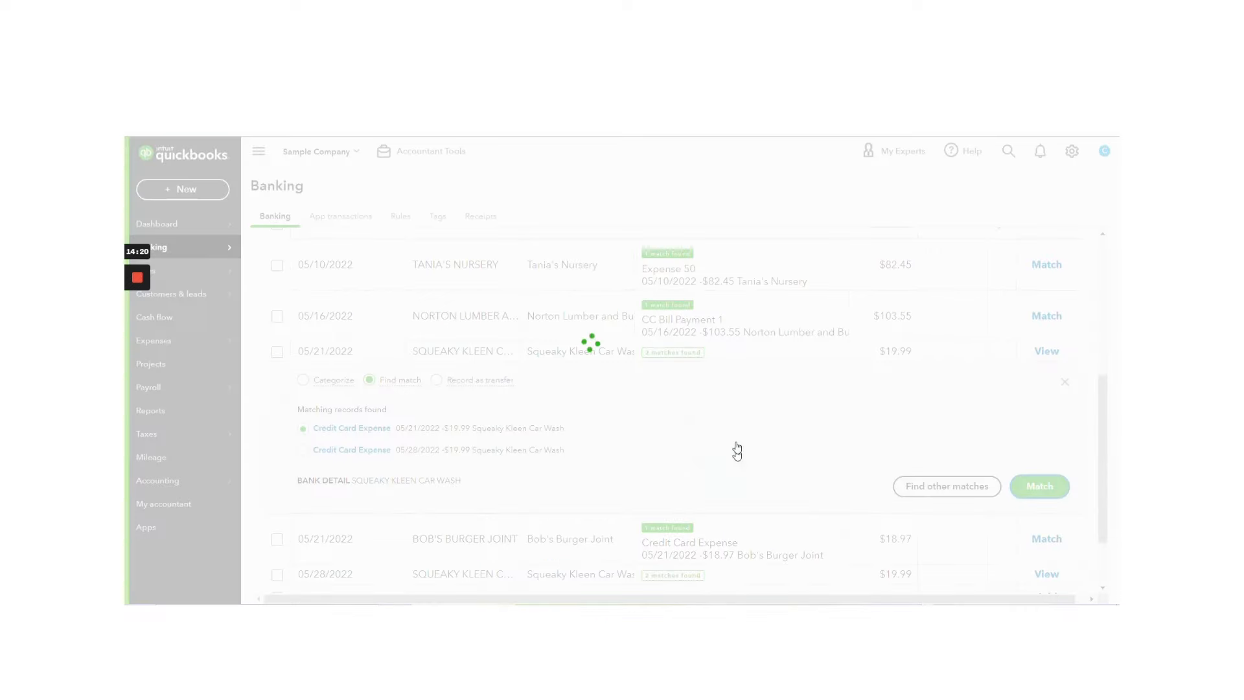
Step: Open the 06/10/2022 Lara's Lamination transaction of $150.00 and create Laras Lamination as a new vendor for it
{"action": "left_click", "coordinate": [558, 511]}
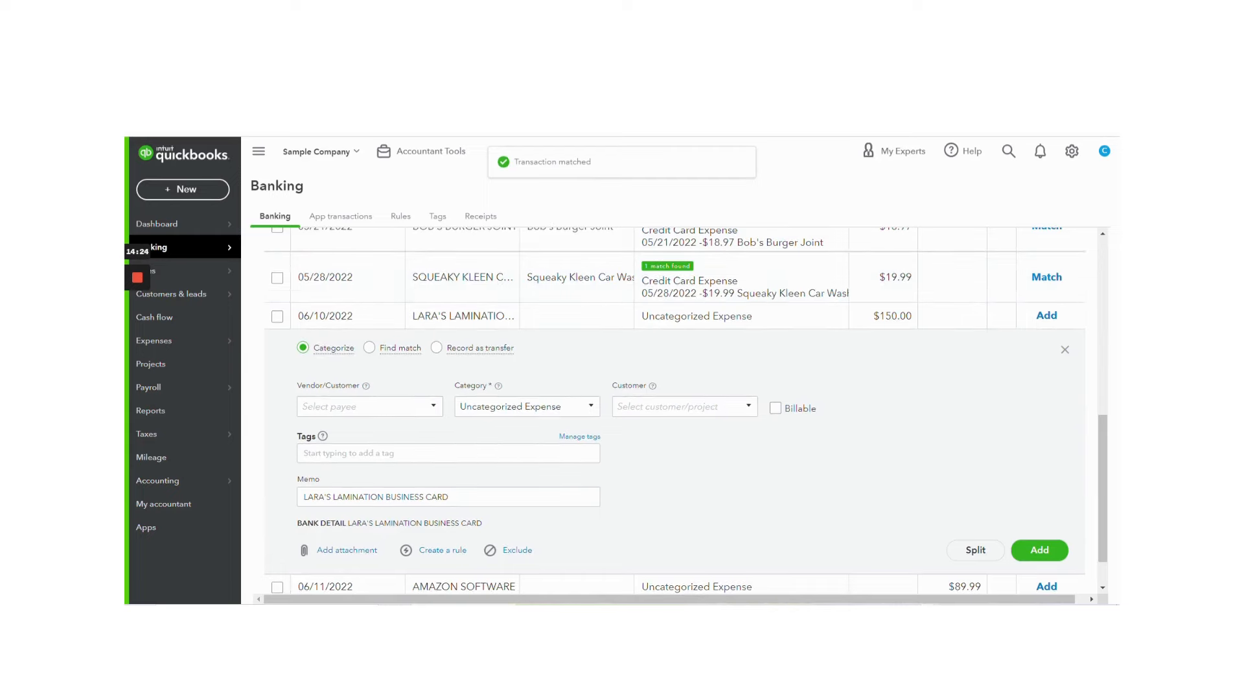
{"action": "left_click", "coordinate": [369, 406]}
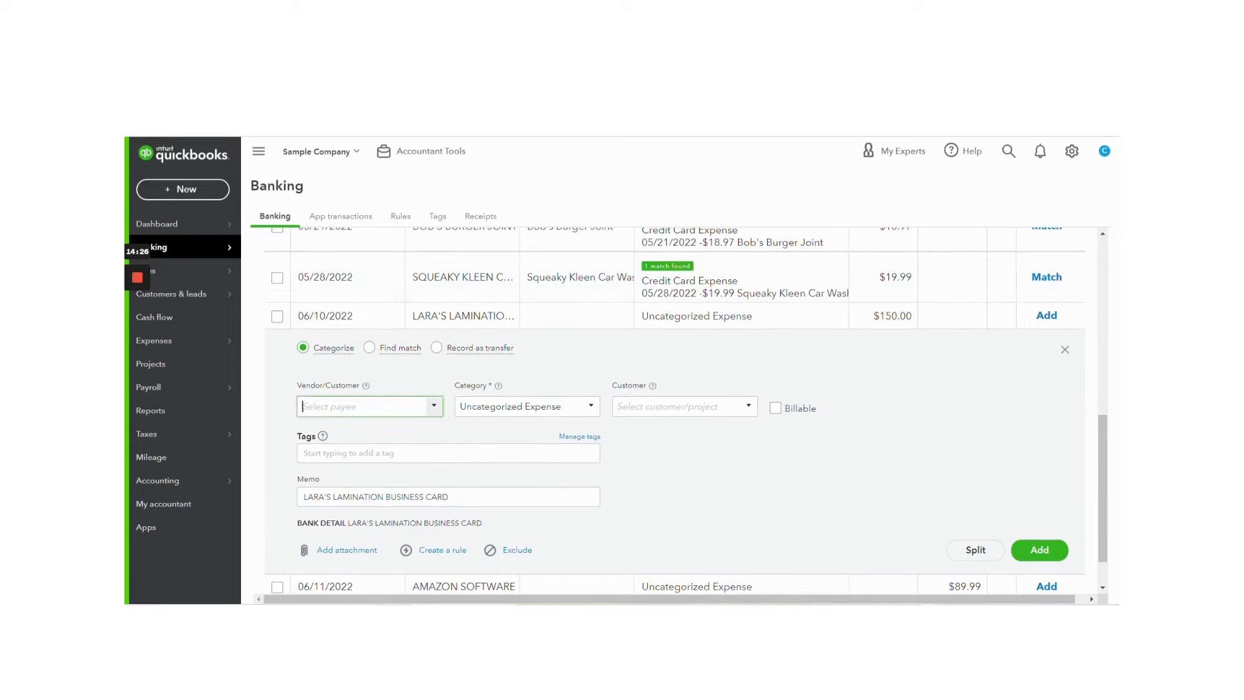
{"action": "type", "text": "Lara"}
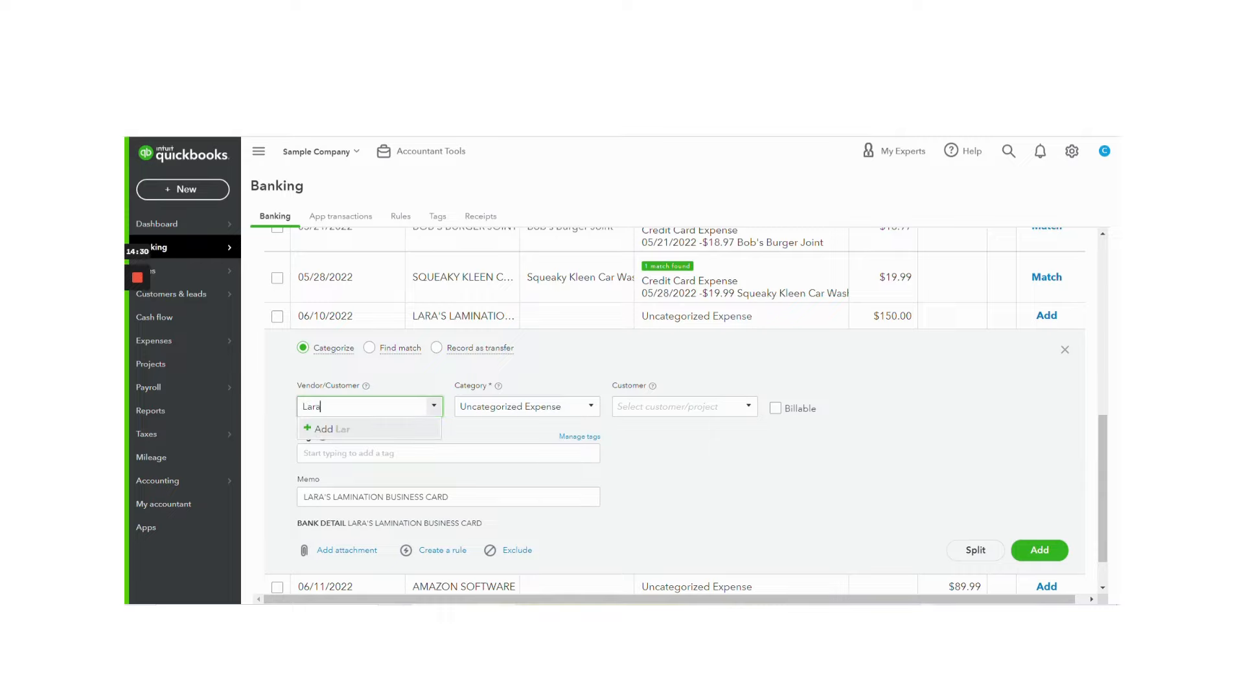
{"action": "type", "text": "s Lamination"}
{"action": "left_click", "coordinate": [350, 428]}
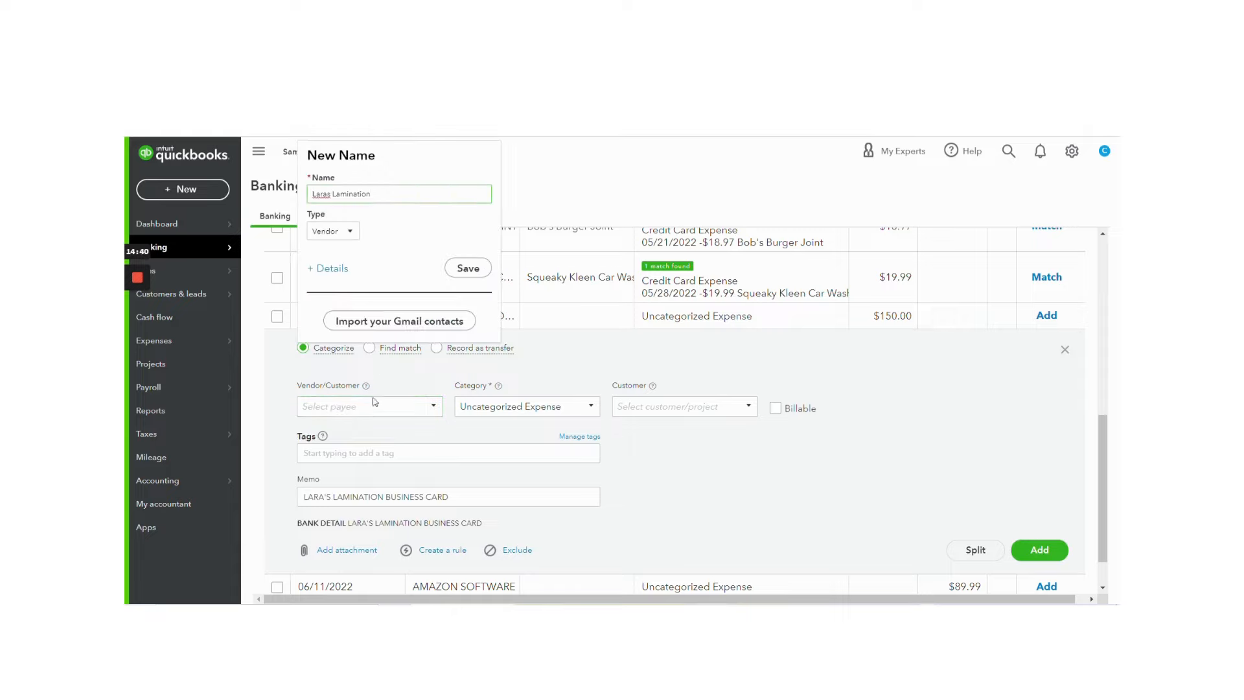
{"action": "left_click", "coordinate": [468, 267]}
{"action": "key", "text": "Tab"}
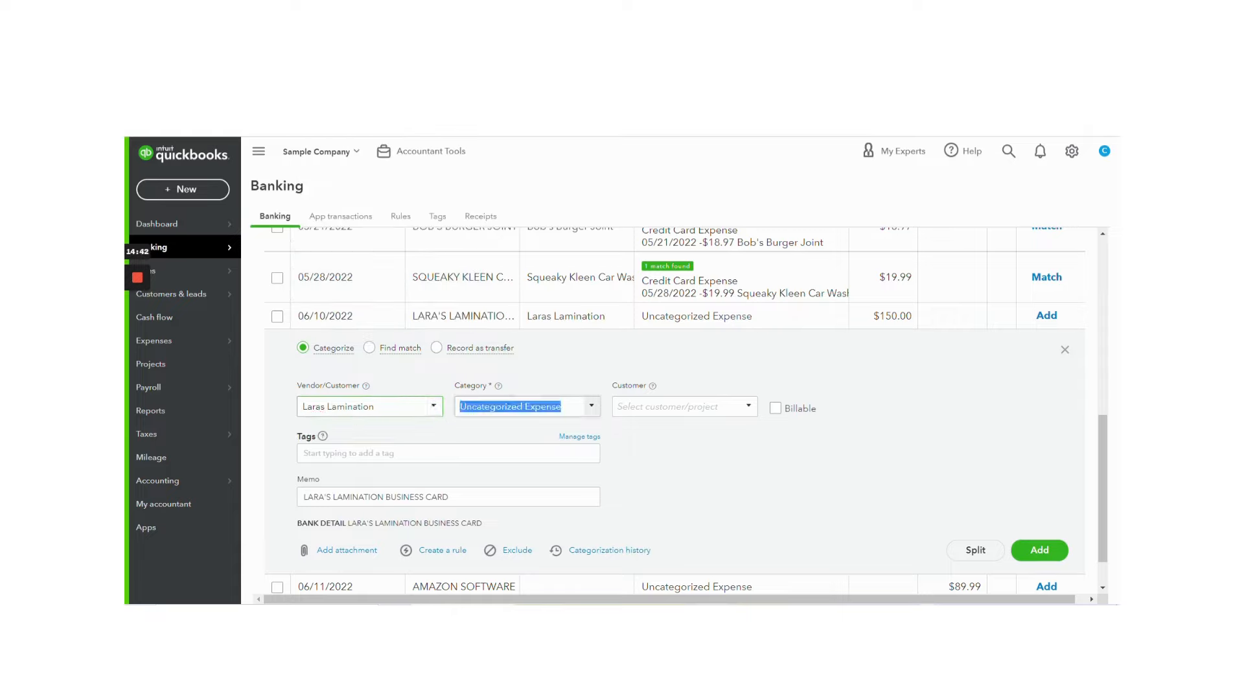
Step: Categorize the Laras Lamination transaction as Office Expenses, check its bank detail against the memo, and add it
{"action": "type", "text": "office"}
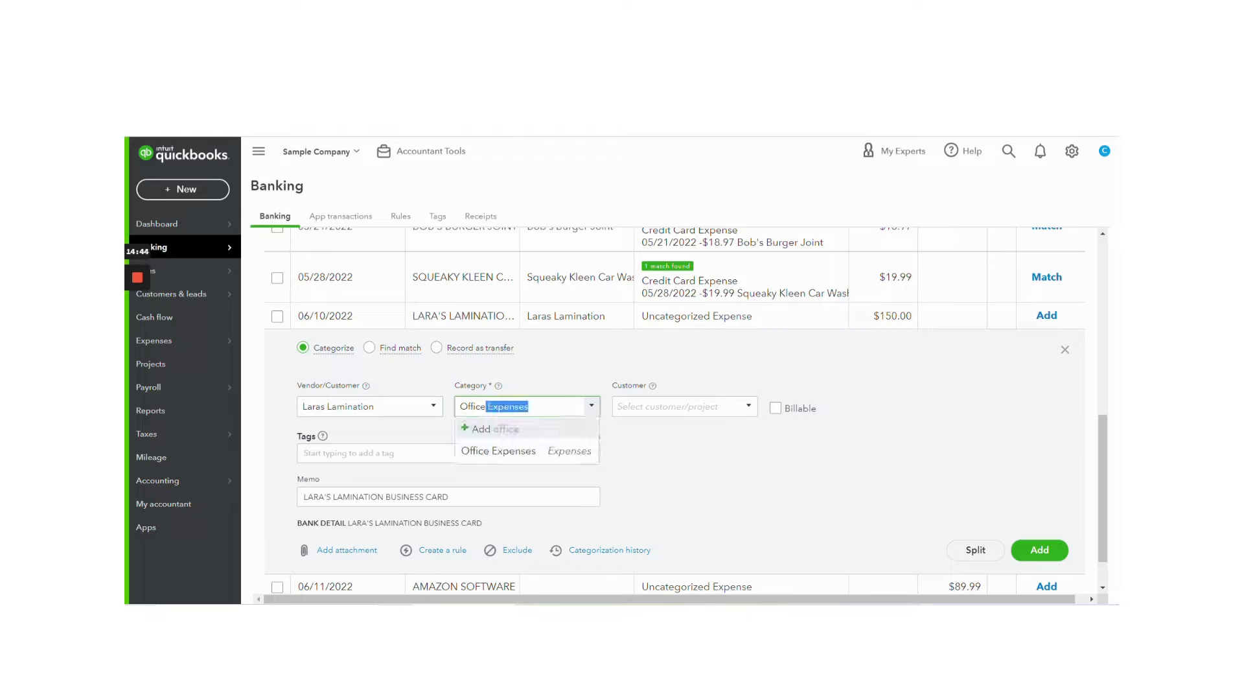
{"action": "key", "text": "Return"}
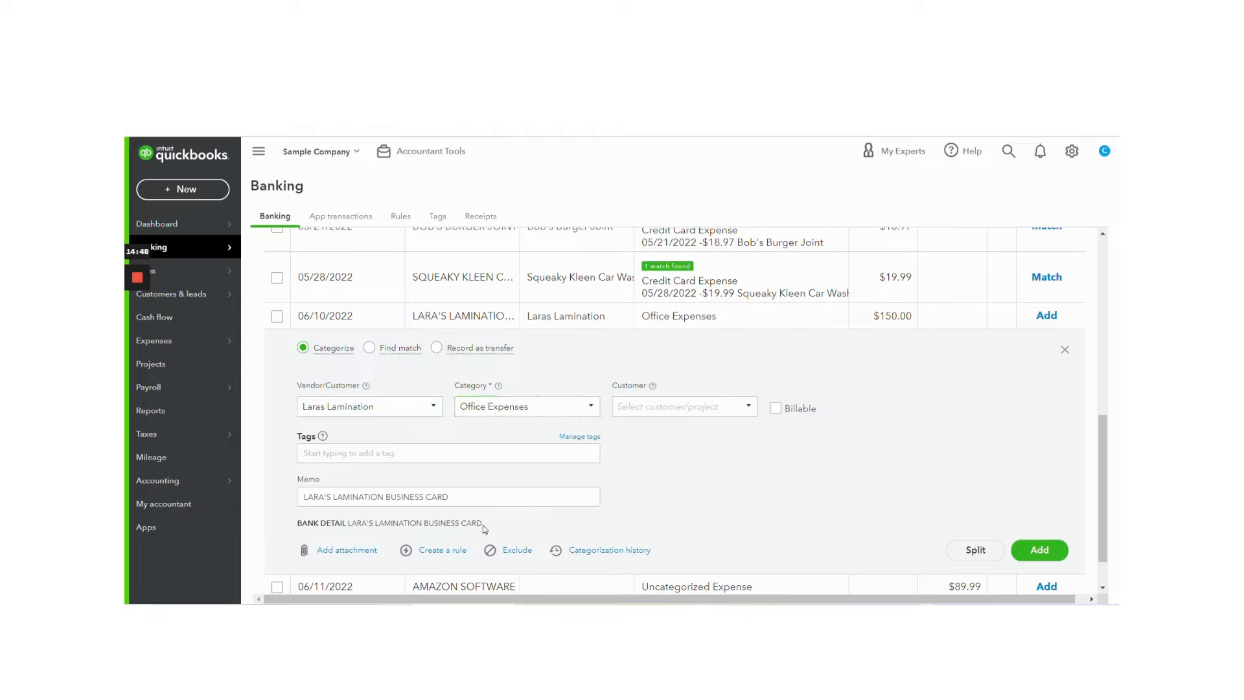
{"action": "left_click_drag", "start_coordinate": [483, 526], "coordinate": [286, 527]}
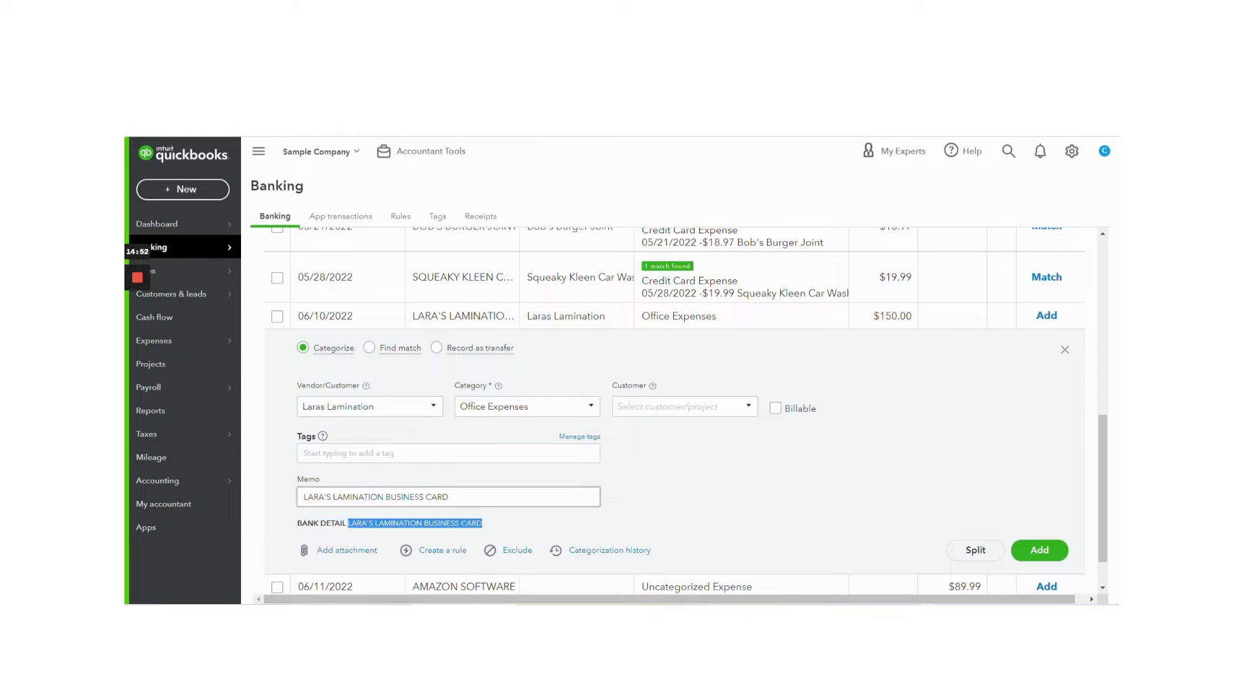
{"action": "left_click", "coordinate": [1039, 551]}
Step: Open the Mastercard account's register and widen the Memo column to read the Laras Lamination expense's full memo
{"action": "scroll", "coordinate": [531, 509], "scroll_direction": "up", "scroll_amount": 5}
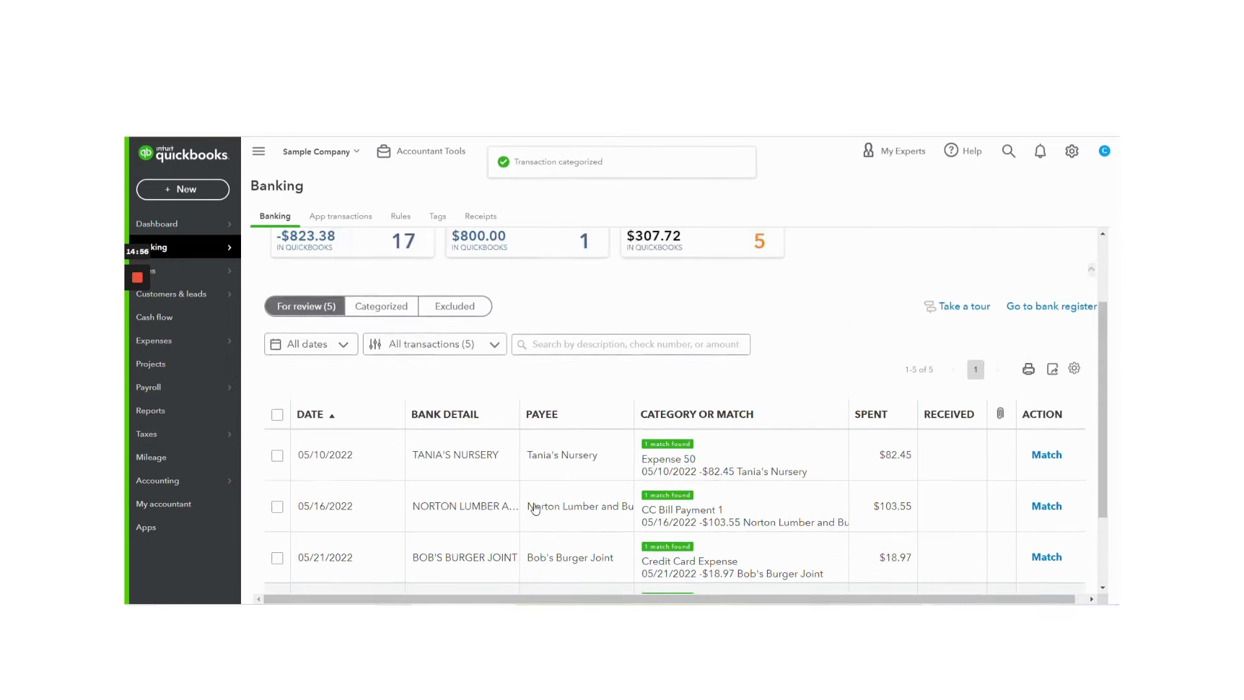
{"action": "left_click", "coordinate": [1051, 389]}
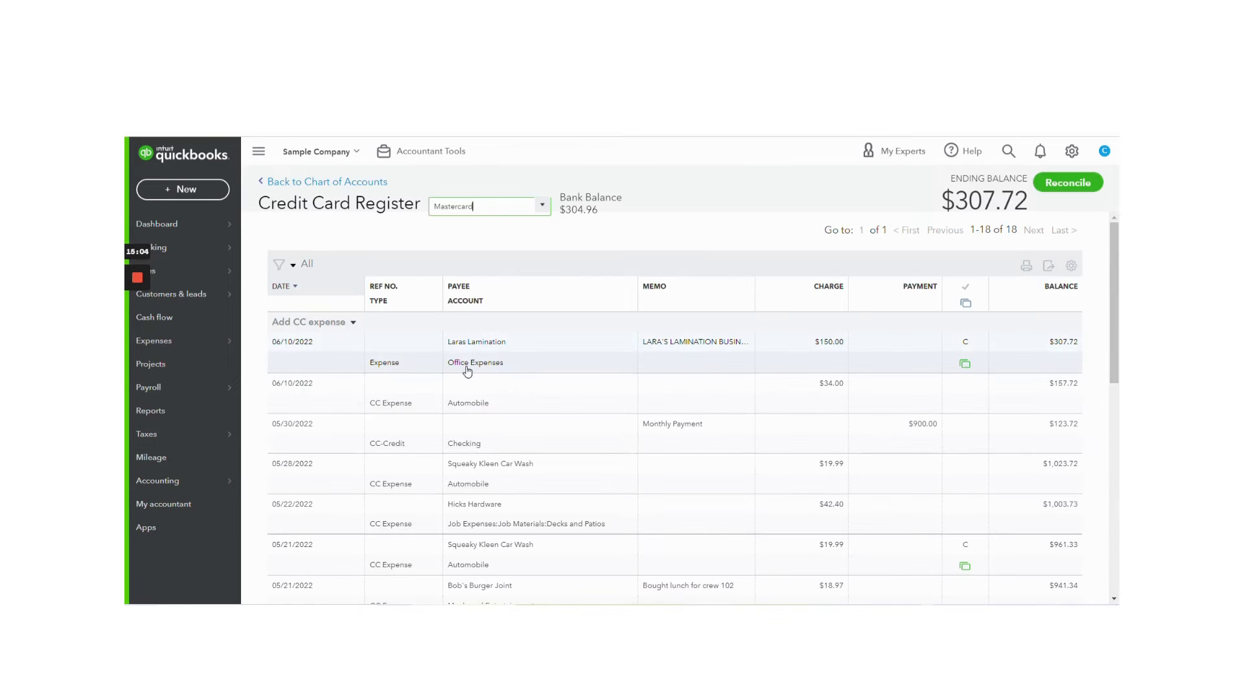
{"action": "left_click_drag", "start_coordinate": [757, 288], "coordinate": [851, 280]}
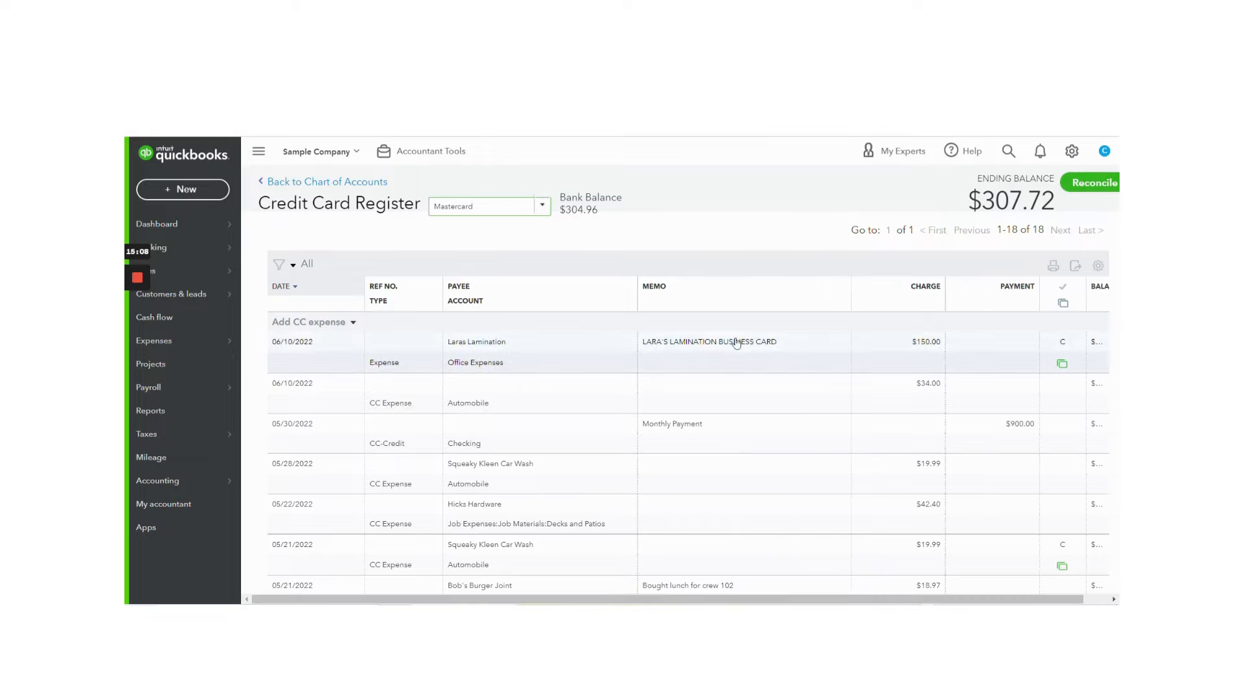